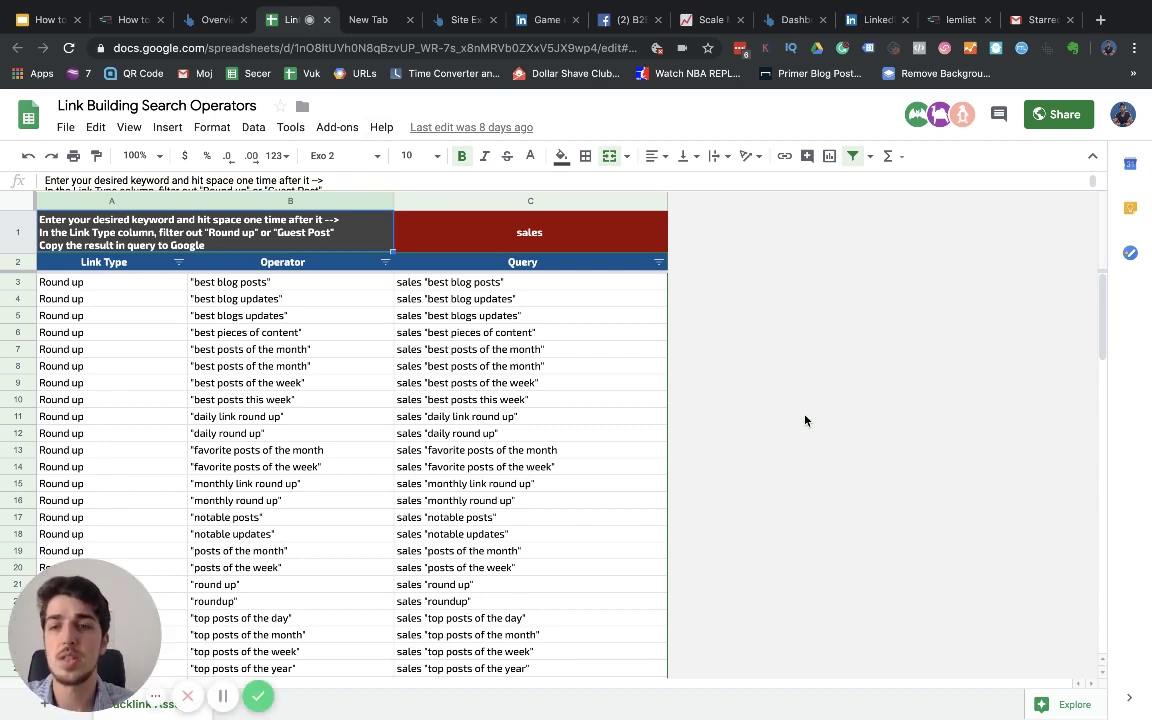
Walk down the Query column to examine the search queries generated for the Round up operators.
{"action": "key", "text": "Right"}
{"action": "key", "text": "Down"}
{"action": "key", "text": "Down"}
{"action": "key", "text": "Down"}
{"action": "key", "text": "Down"}
{"action": "key", "text": "Down"}
{"action": "key", "text": "Down"}
{"action": "key", "text": "Down"}
{"action": "key", "text": "Down"}
{"action": "key", "text": "Down"}
{"action": "key", "text": "Down"}
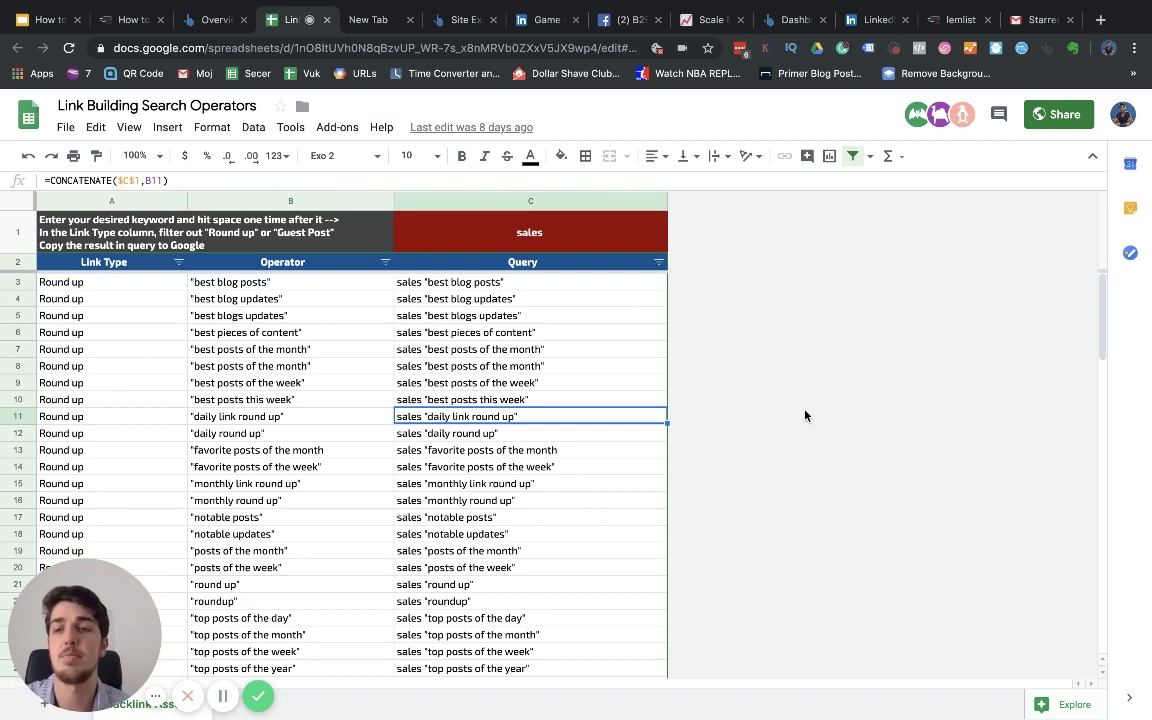
View the beginning of the lemlist blog article on how to get backlinks, and return to the Link Building Search Operators spreadsheet.
{"action": "mouse_move", "coordinate": [120, 644]}
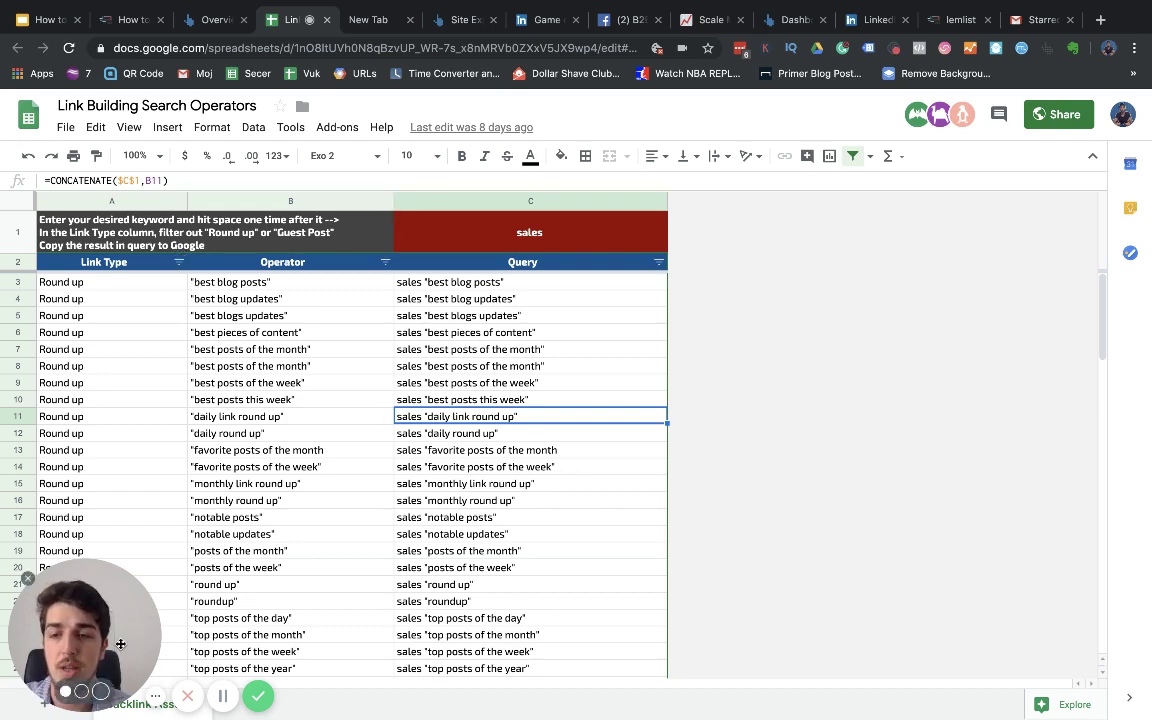
{"action": "left_click_drag", "start_coordinate": [120, 644], "coordinate": [850, 345]}
{"action": "left_click", "coordinate": [130, 19]}
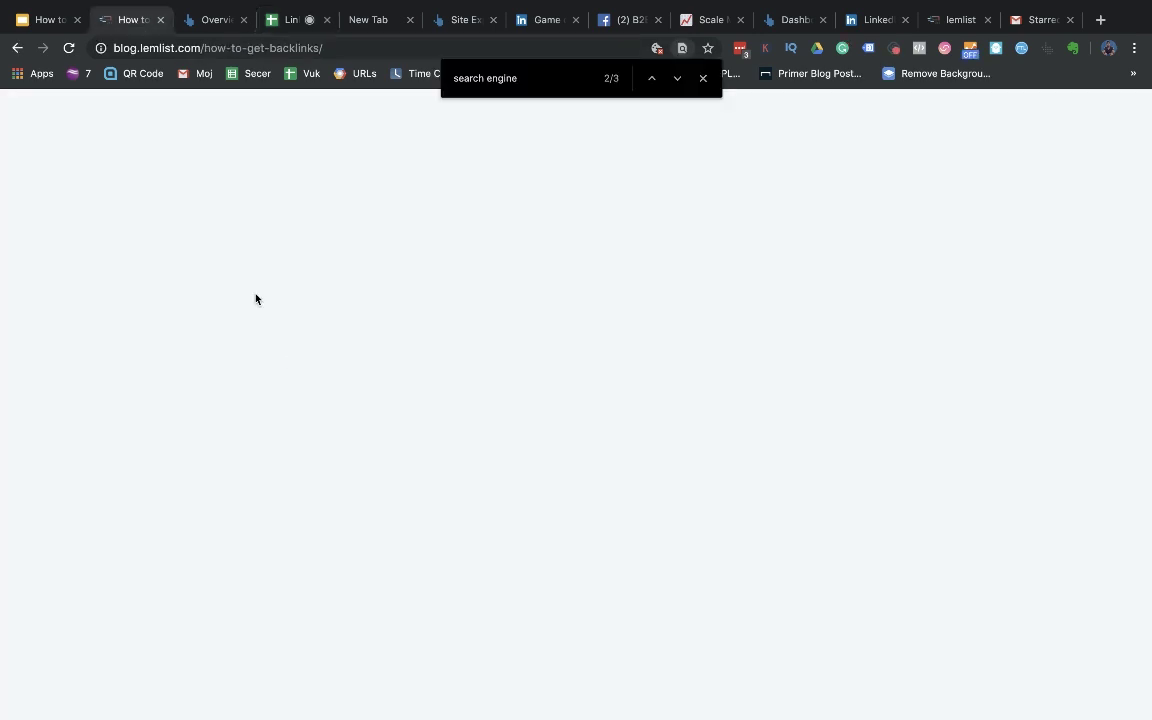
{"action": "scroll", "coordinate": [290, 300], "scroll_direction": "up", "scroll_amount": 5}
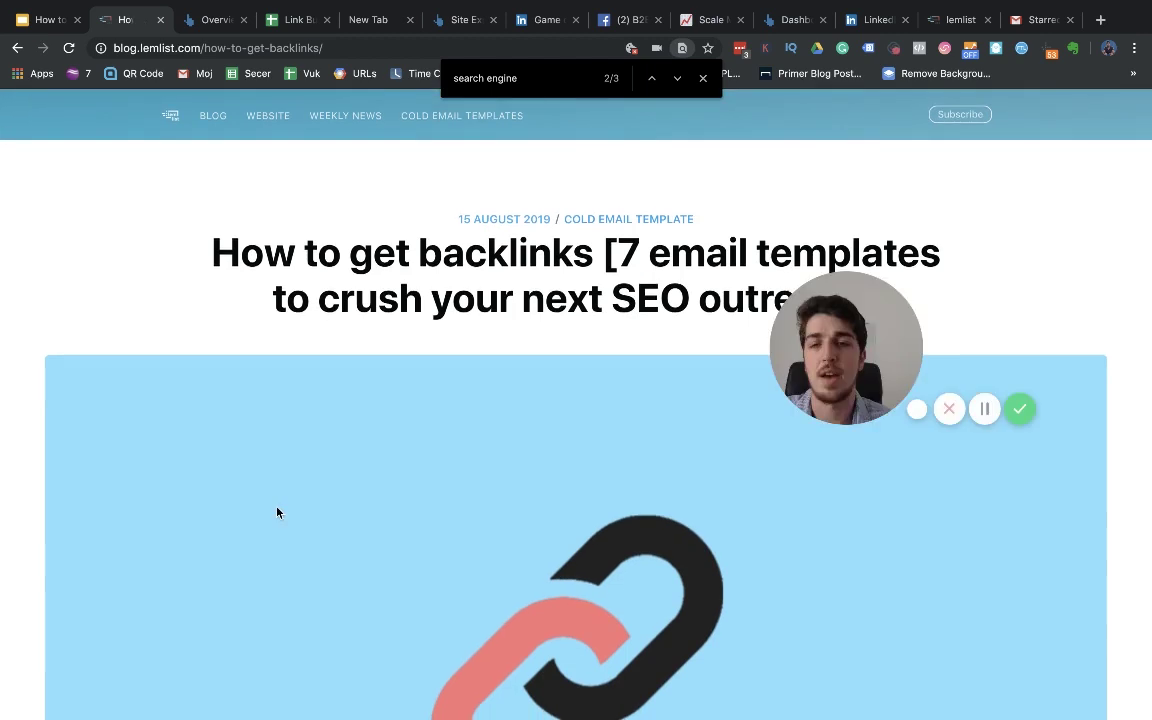
{"action": "left_click", "coordinate": [298, 19]}
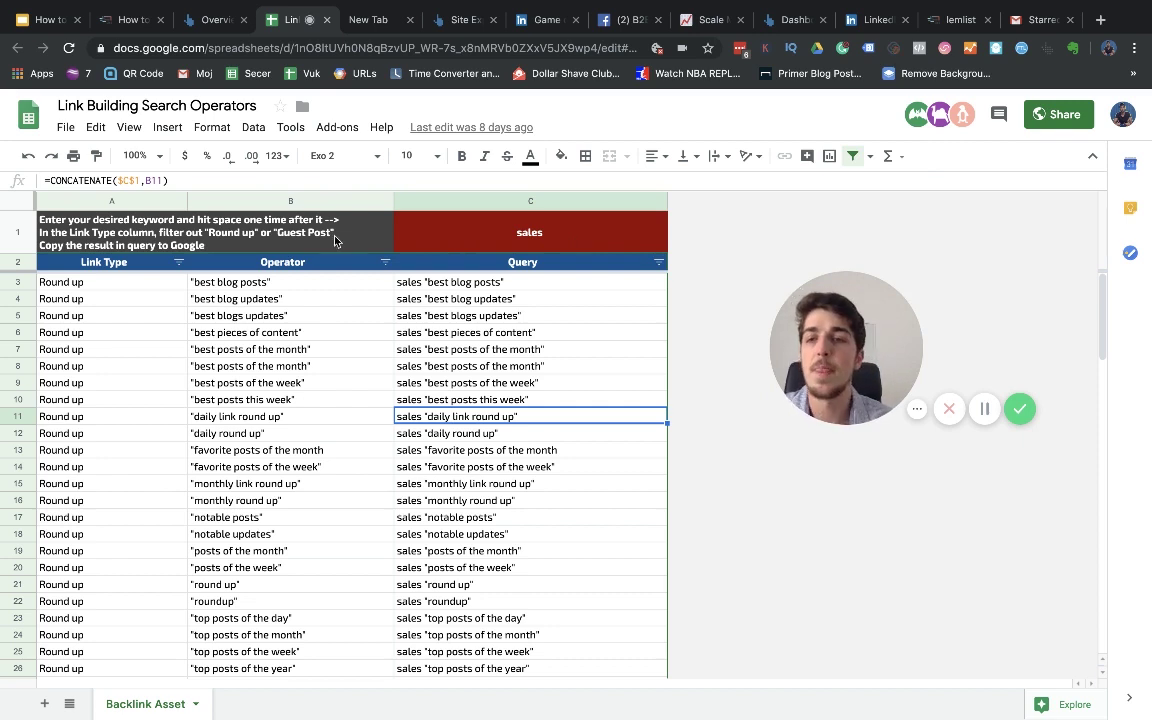
Filter the Link Type column to exclude Round up and show only Guest post rows.
{"action": "left_click", "coordinate": [179, 262]}
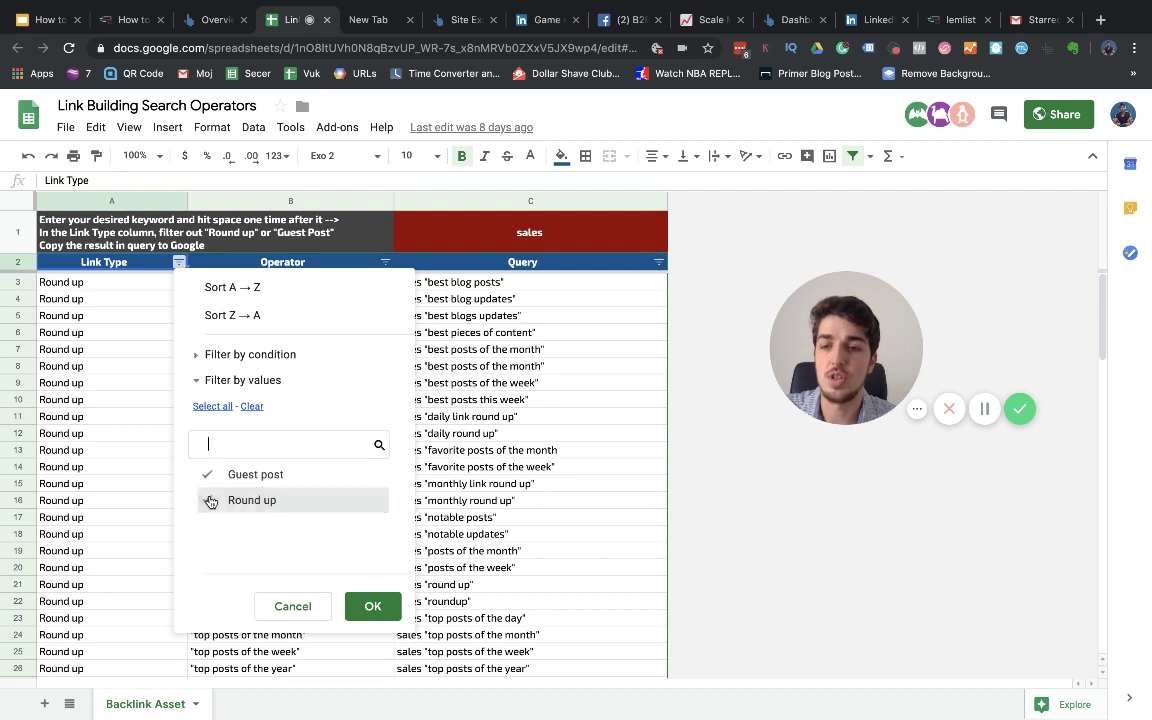
{"action": "left_click", "coordinate": [211, 500]}
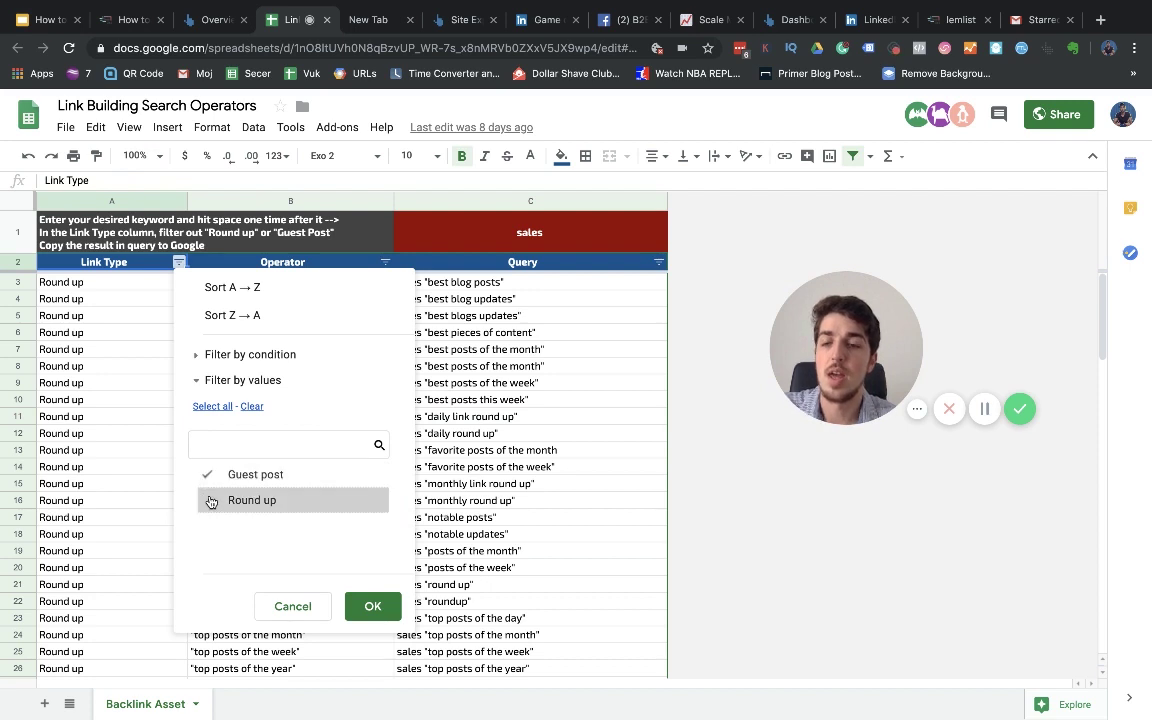
{"action": "left_click", "coordinate": [372, 606]}
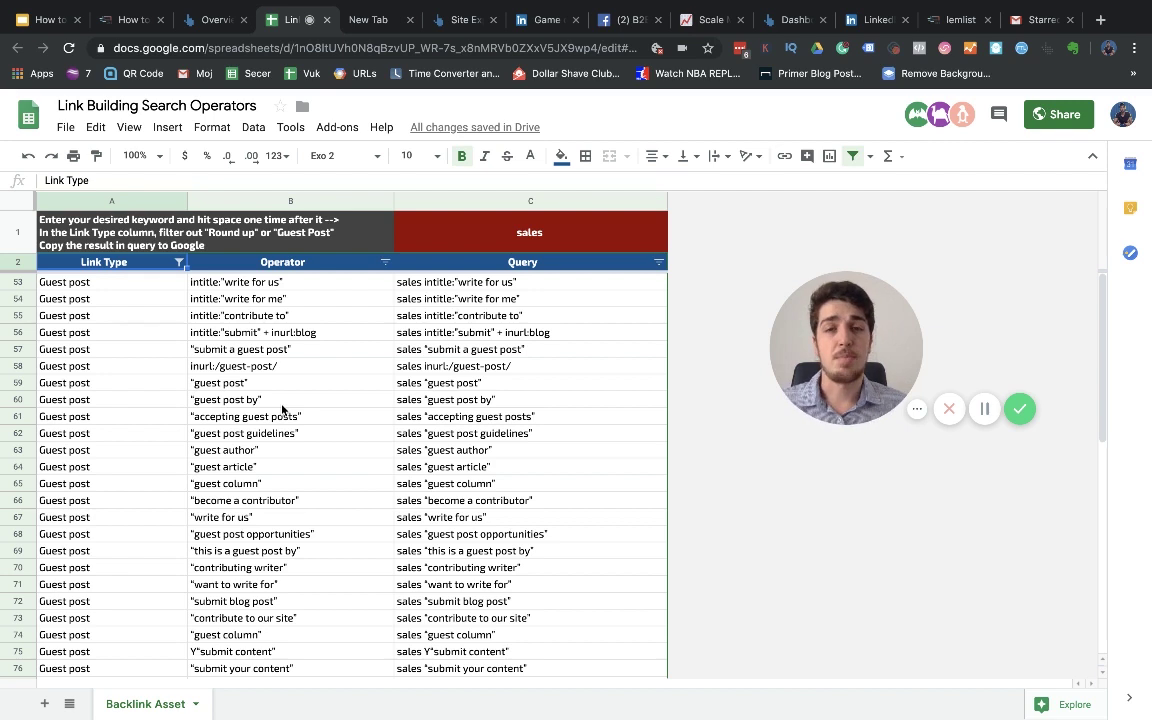
Set the keyword in cell C1 to "SEO" followed by one trailing space.
{"action": "left_click", "coordinate": [548, 238]}
{"action": "type", "text": "se"}
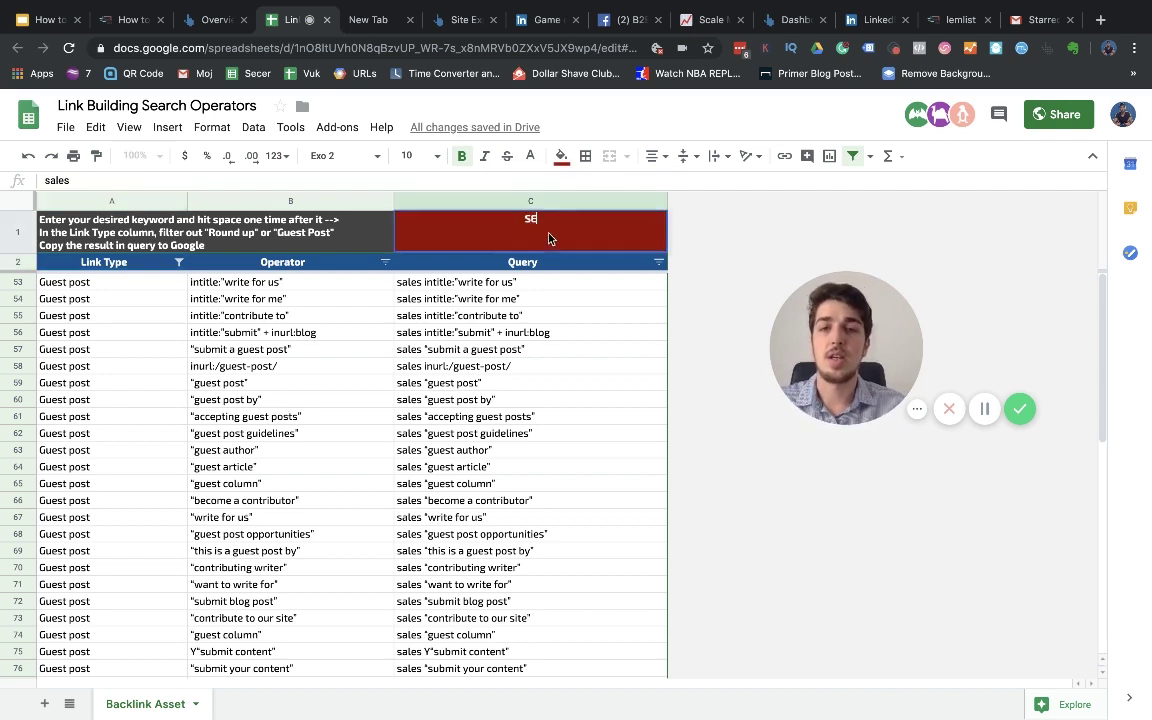
{"action": "type", "text": "O"}
{"action": "key", "text": "Return"}
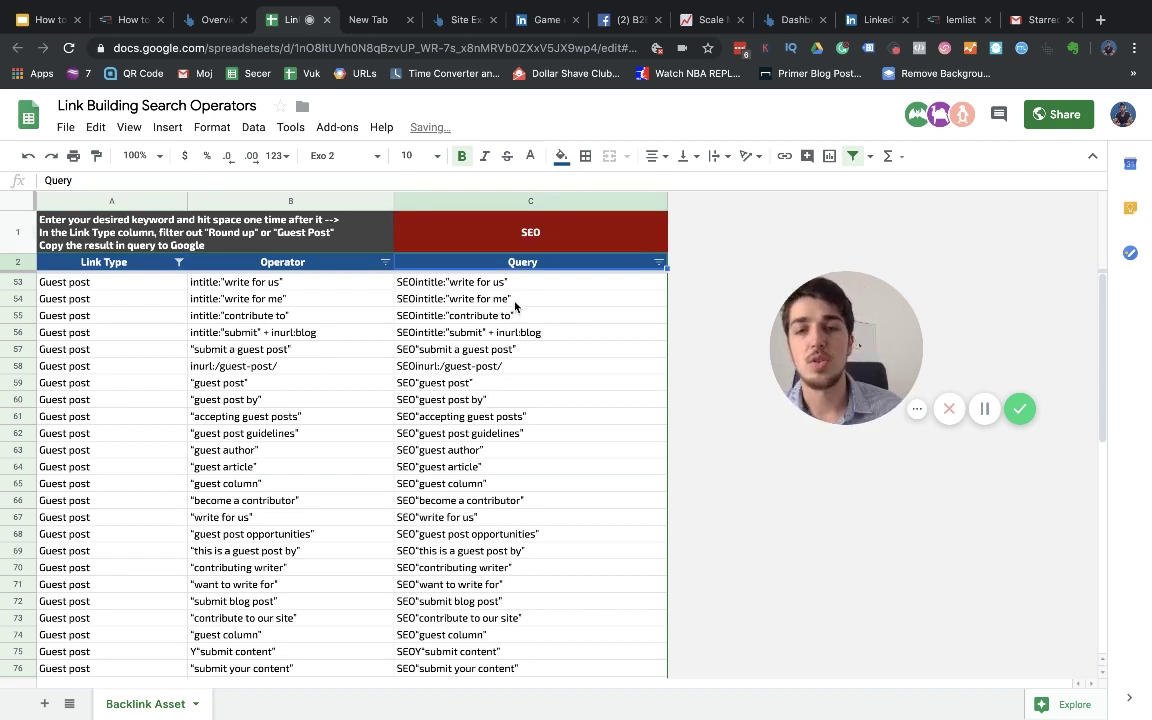
{"action": "double_click", "coordinate": [559, 234]}
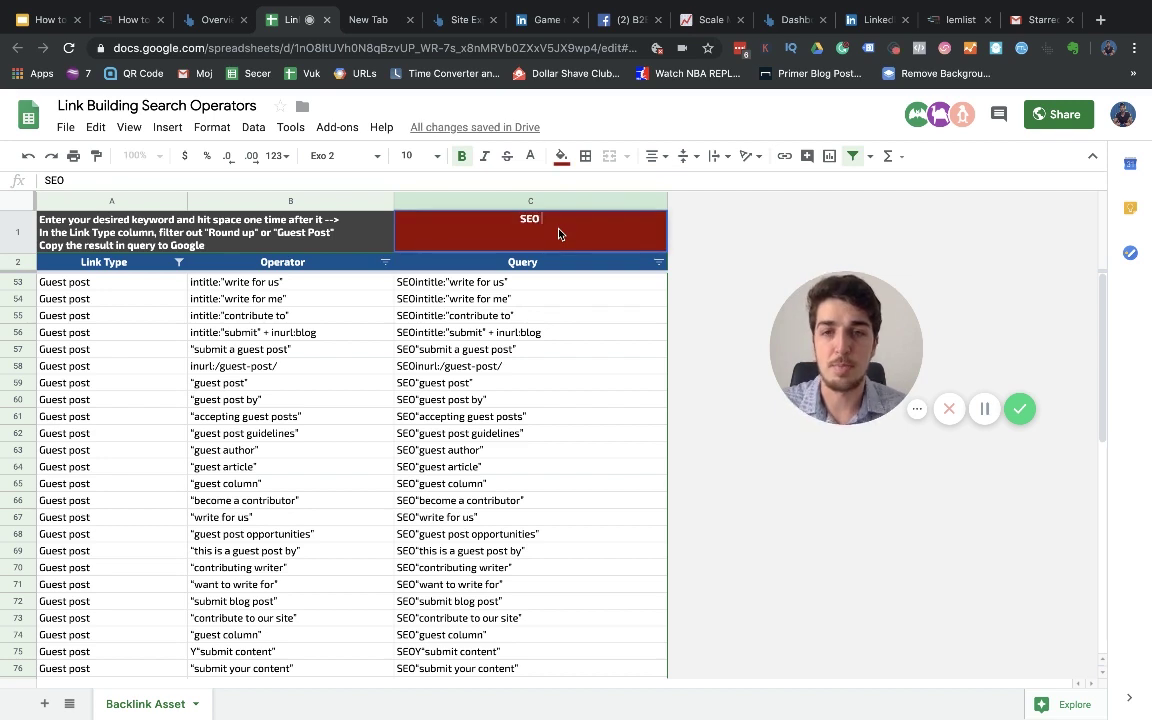
{"action": "key", "text": "Return"}
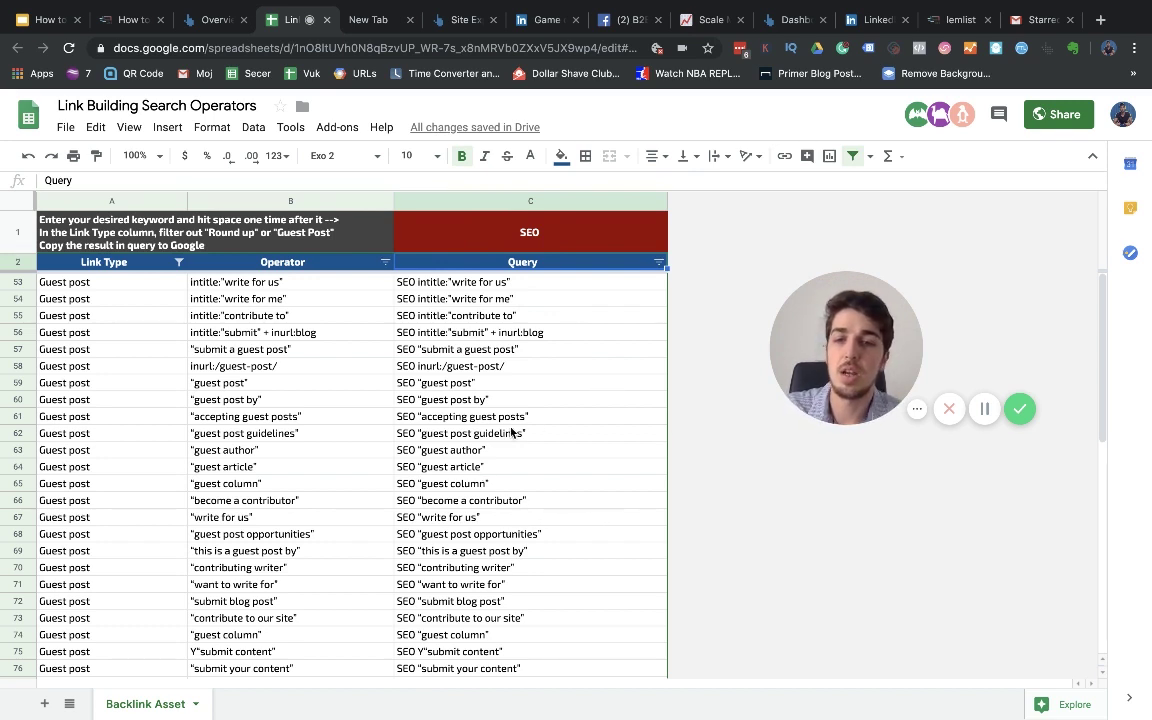
Copy the SEO "guest post" query from cell C59 and search Google for it in the empty browser tab.
{"action": "left_click", "coordinate": [469, 384]}
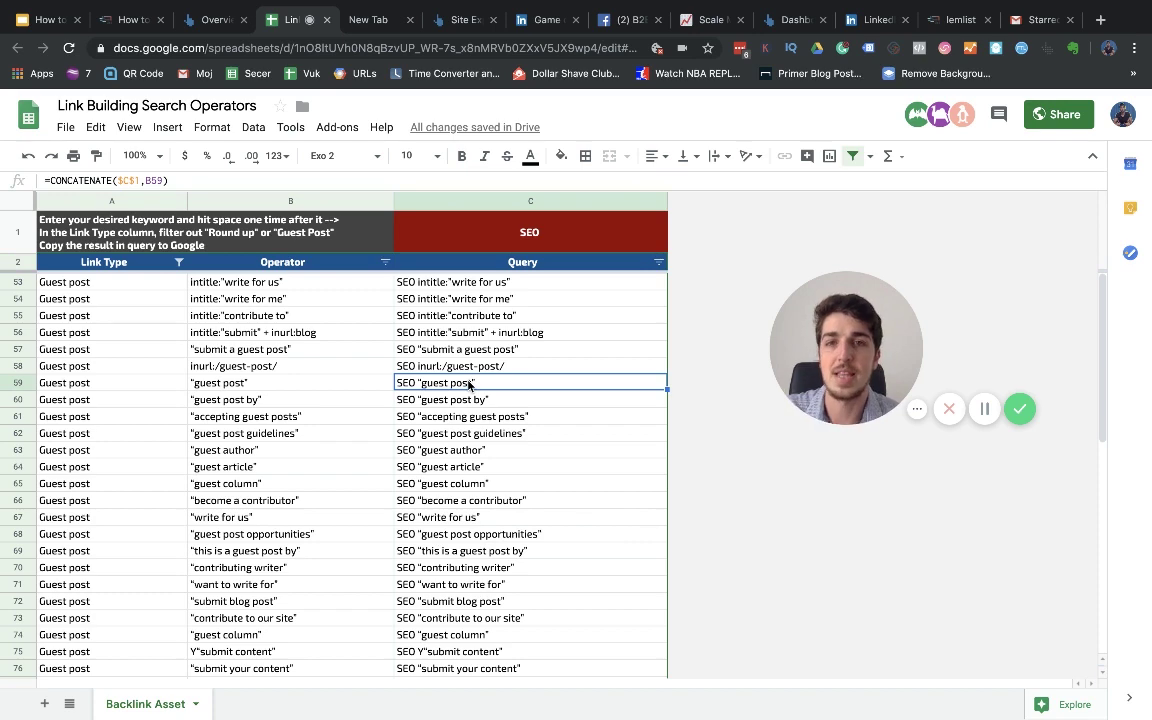
{"action": "key", "text": "ctrl+c"}
{"action": "left_click", "coordinate": [370, 20]}
{"action": "key", "text": "ctrl+v"}
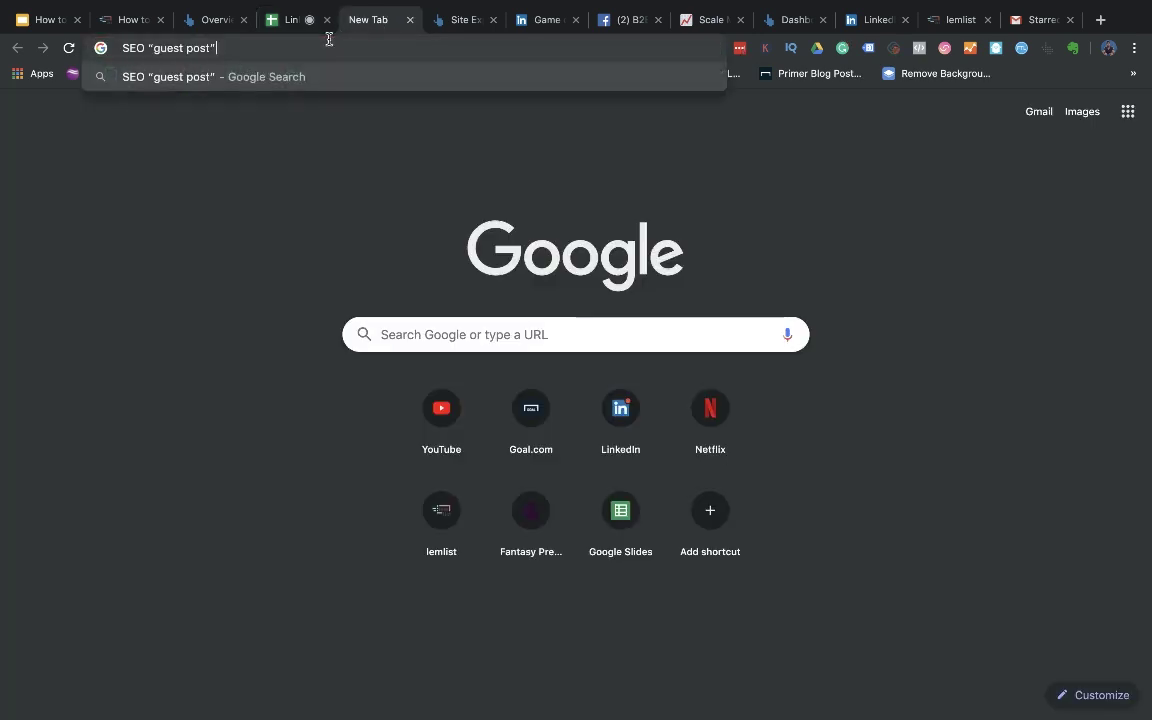
{"action": "key", "text": "Return"}
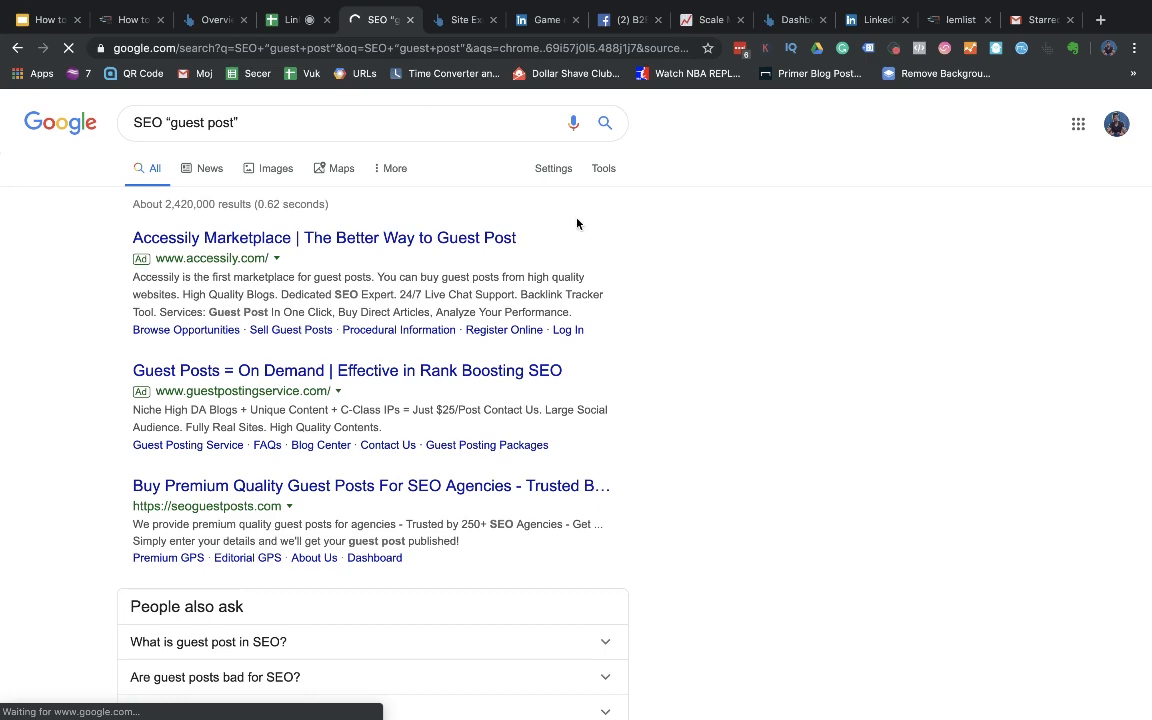
Restrict the Google search results to the past year.
{"action": "scroll", "coordinate": [578, 228], "scroll_direction": "down", "scroll_amount": 5}
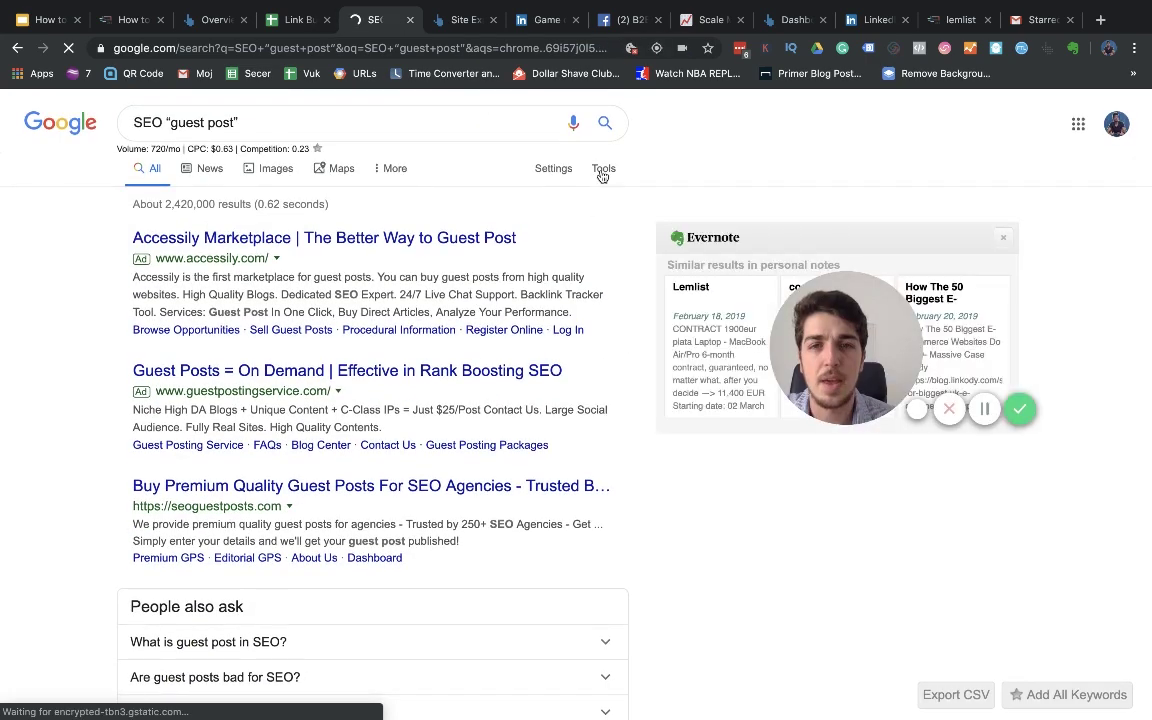
{"action": "left_click", "coordinate": [603, 171]}
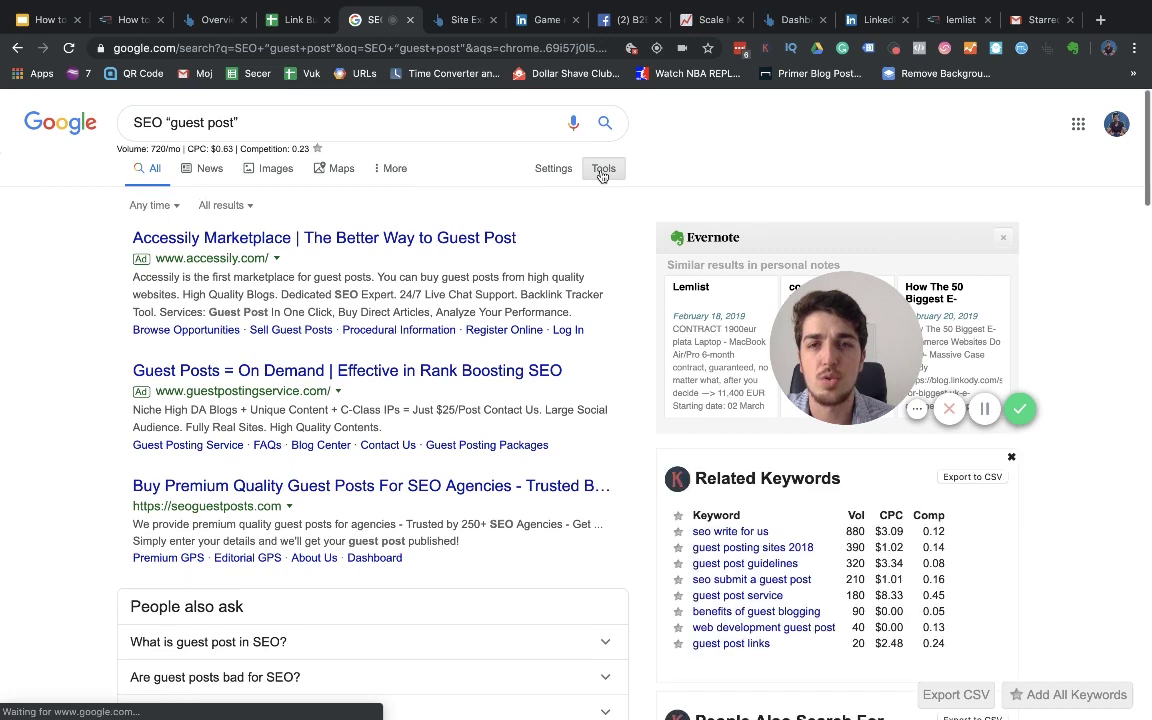
{"action": "left_click", "coordinate": [174, 211]}
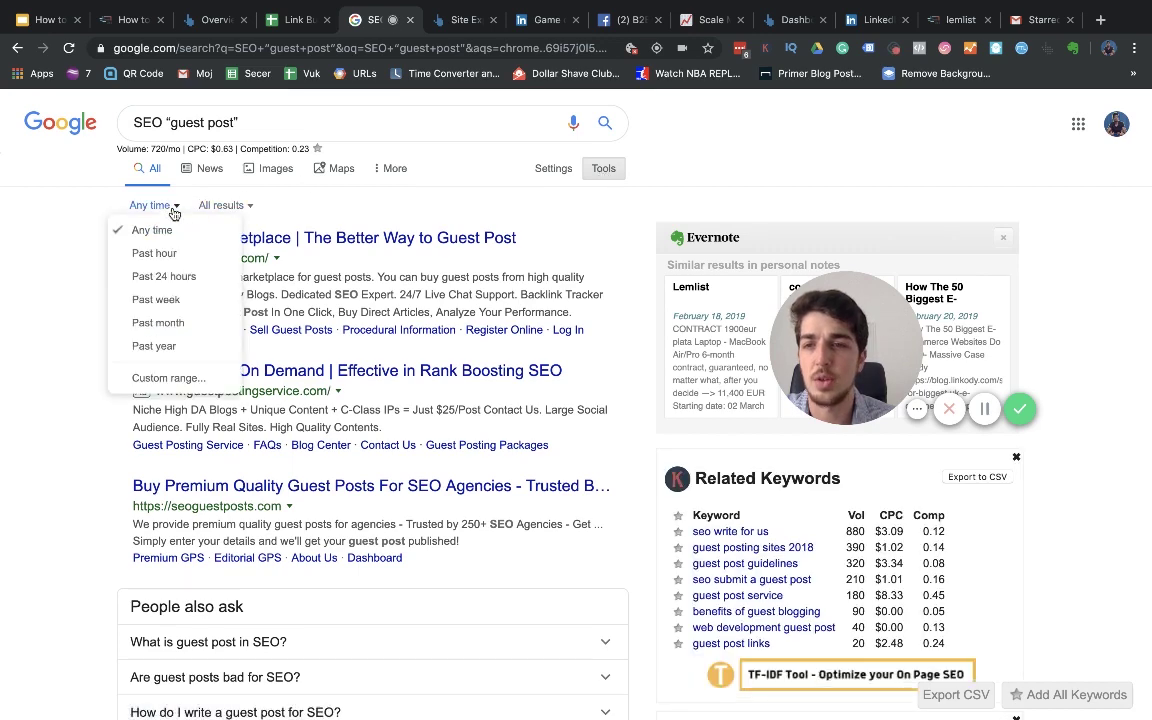
{"action": "left_click", "coordinate": [154, 346]}
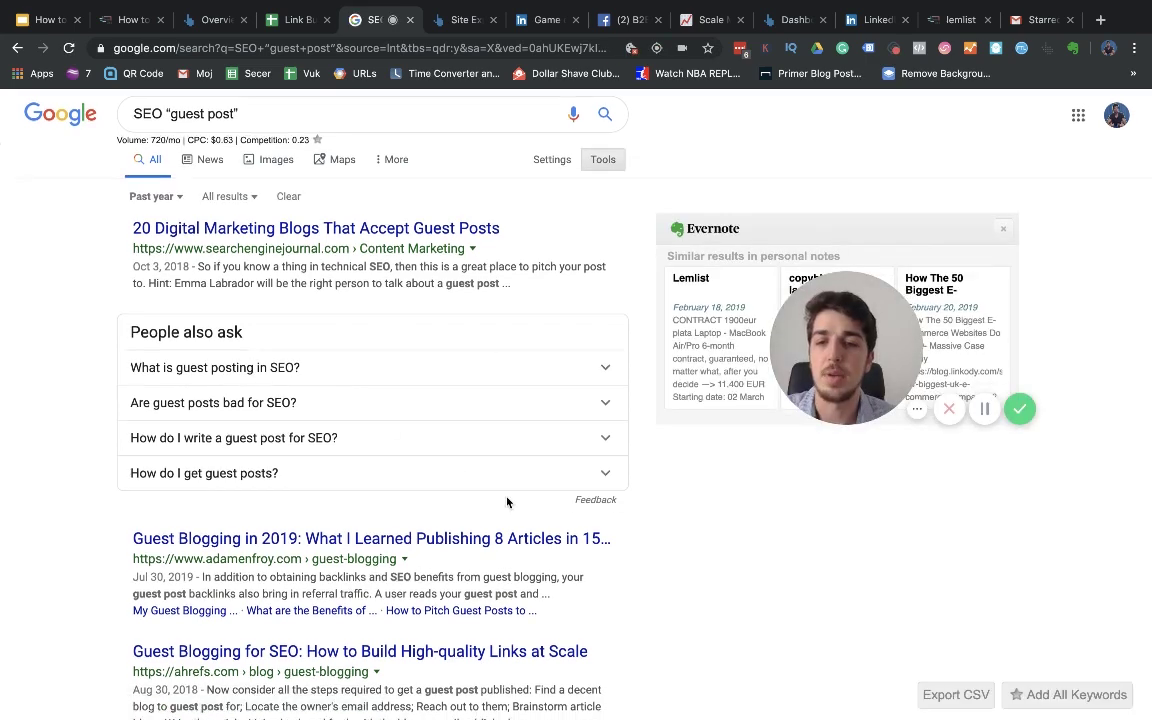
Review the past-year search results for sites that accept guest posts.
{"action": "scroll", "coordinate": [507, 502], "scroll_direction": "down", "scroll_amount": 3}
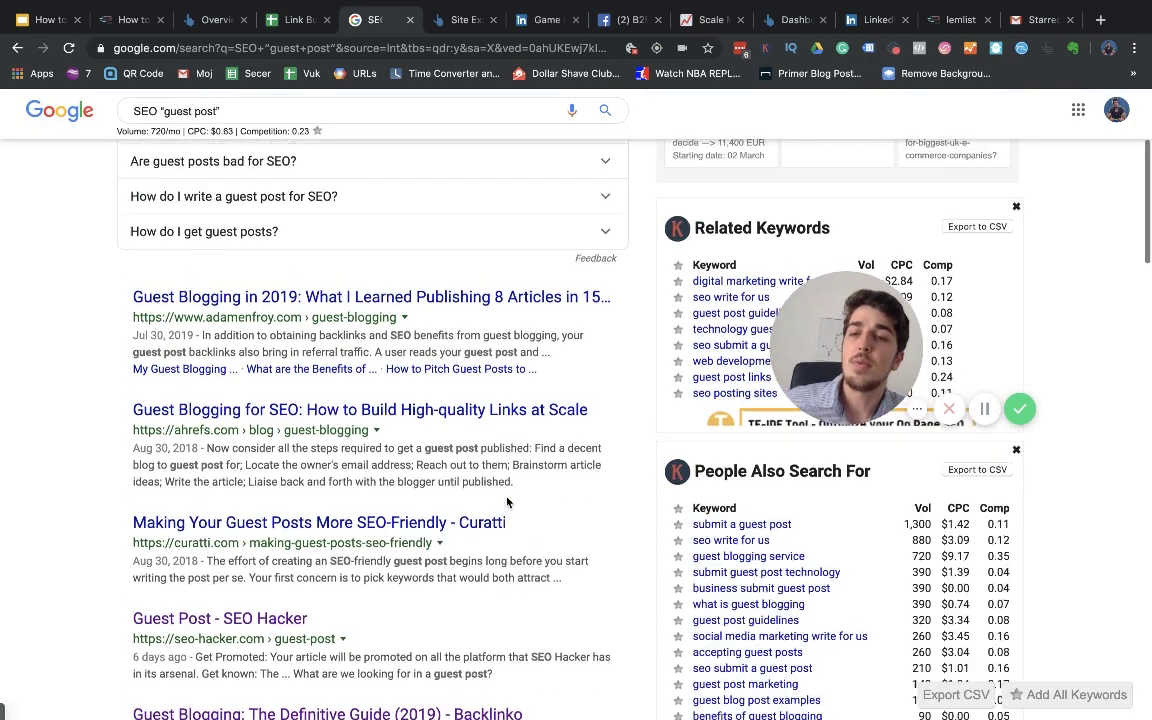
{"action": "scroll", "coordinate": [423, 320], "scroll_direction": "up", "scroll_amount": 2}
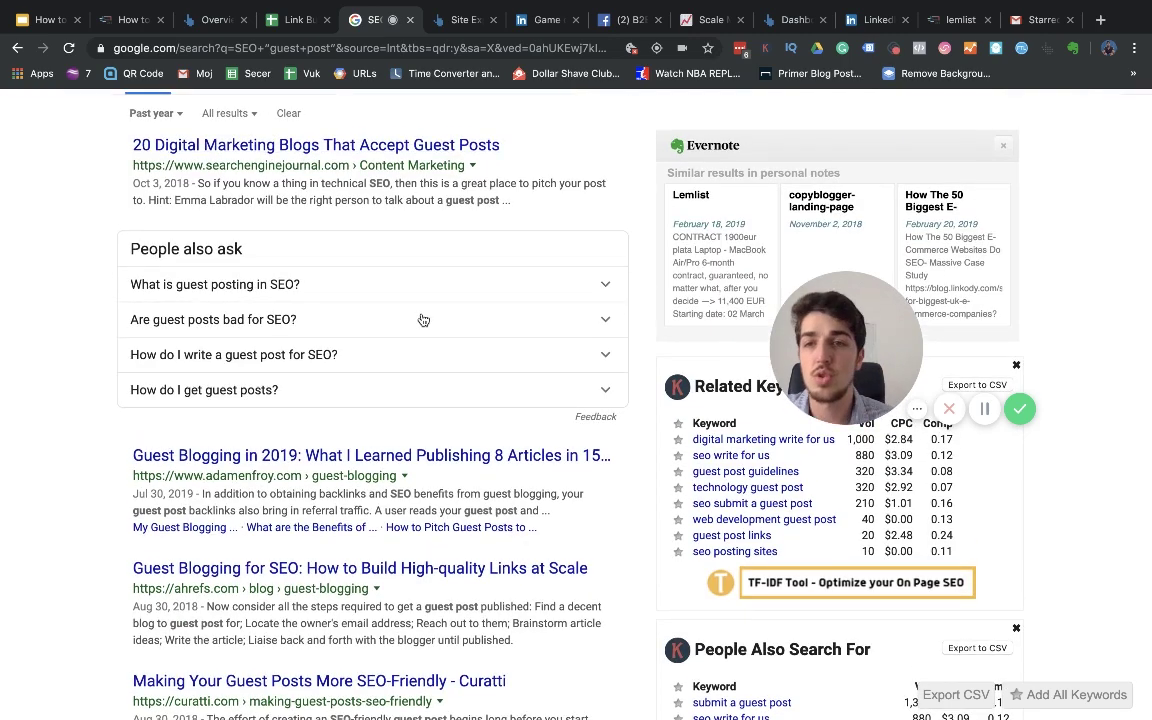
{"action": "scroll", "coordinate": [421, 319], "scroll_direction": "down", "scroll_amount": 1}
{"action": "scroll", "coordinate": [419, 316], "scroll_direction": "up", "scroll_amount": 2}
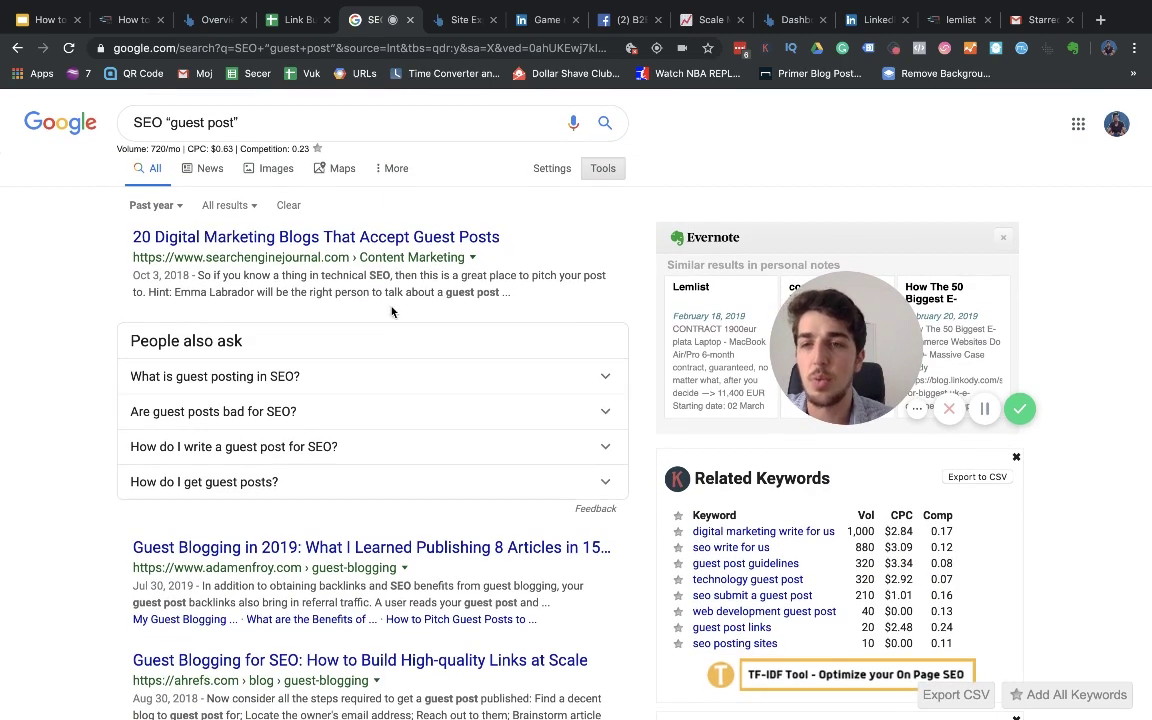
{"action": "scroll", "coordinate": [391, 312], "scroll_direction": "down", "scroll_amount": 4}
{"action": "scroll", "coordinate": [397, 578], "scroll_direction": "down", "scroll_amount": 2}
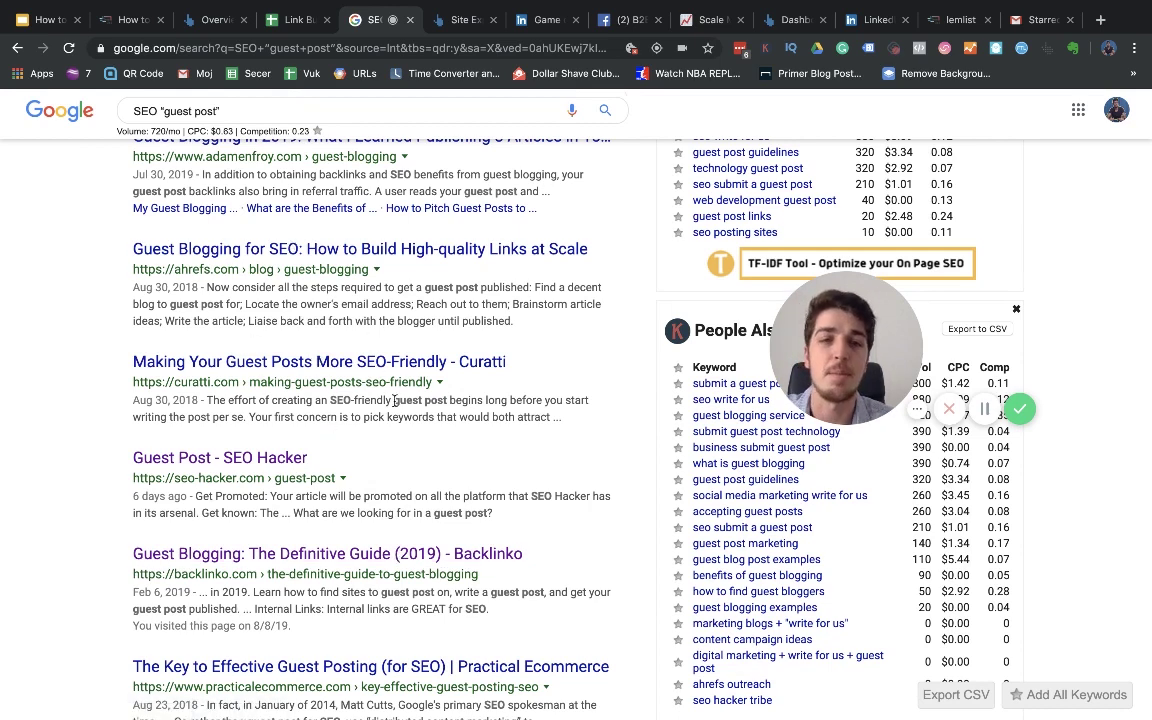
{"action": "scroll", "coordinate": [395, 400], "scroll_direction": "down", "scroll_amount": 3}
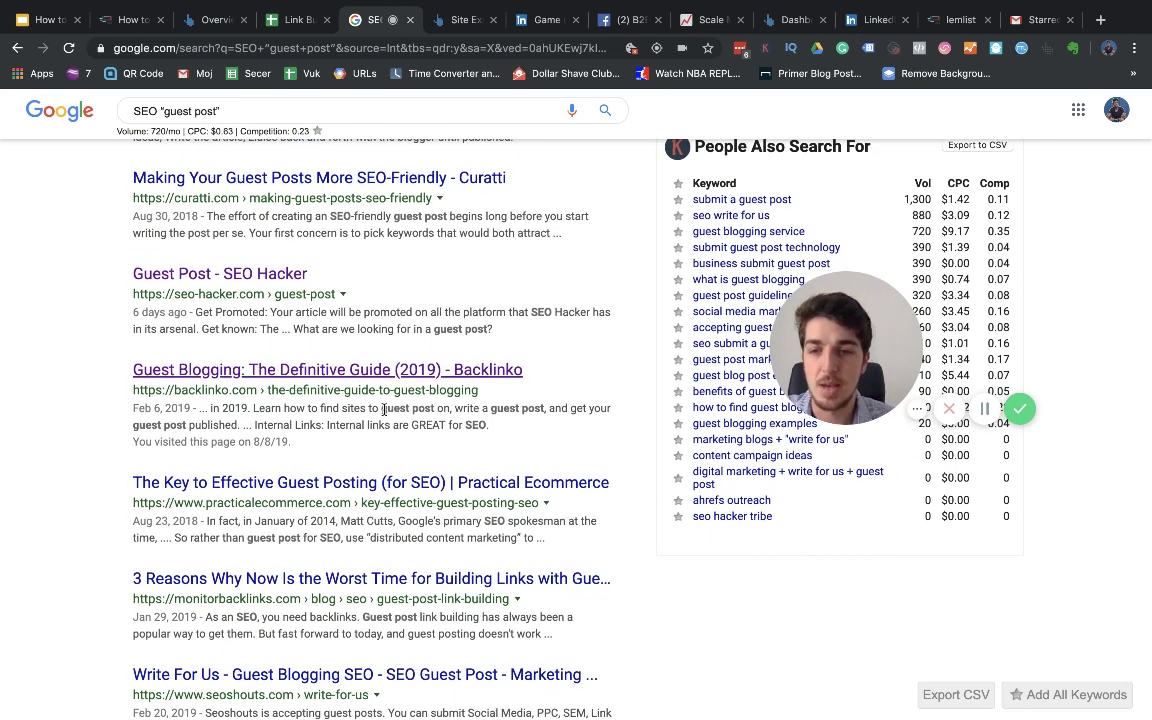
{"action": "scroll", "coordinate": [287, 372], "scroll_direction": "down", "scroll_amount": 2}
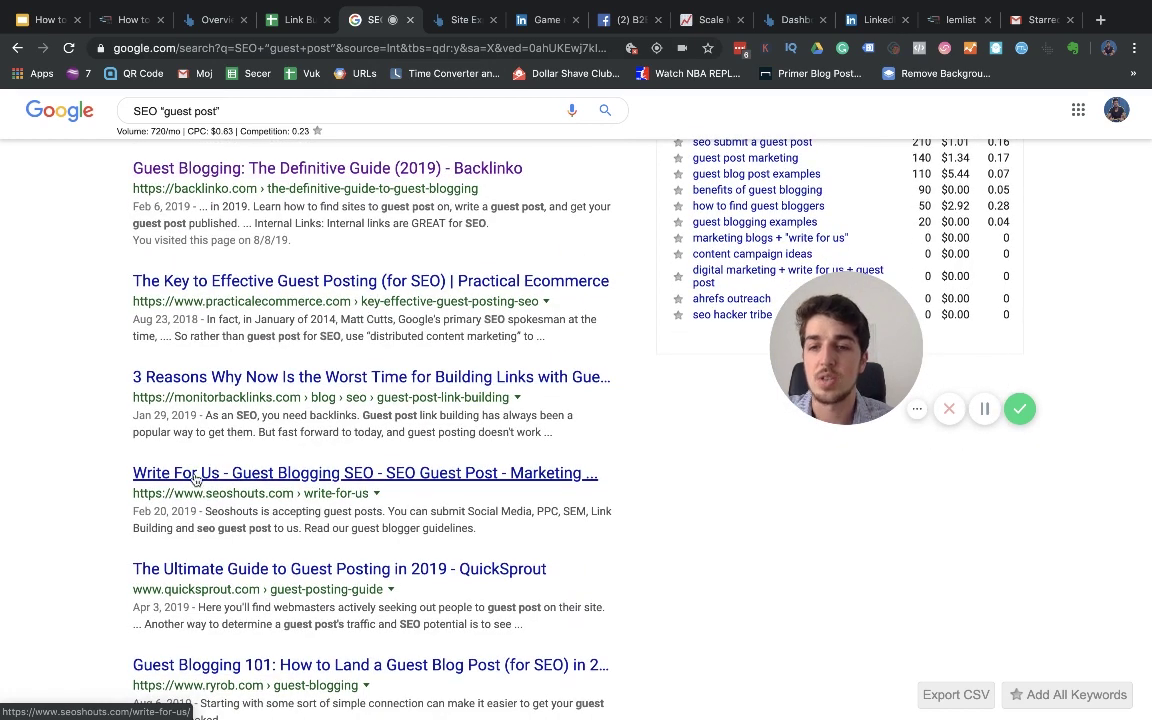
Open the seoshouts.com "Write For Us" result in a new tab and skim the remaining search results.
{"action": "right_click", "coordinate": [339, 483]}
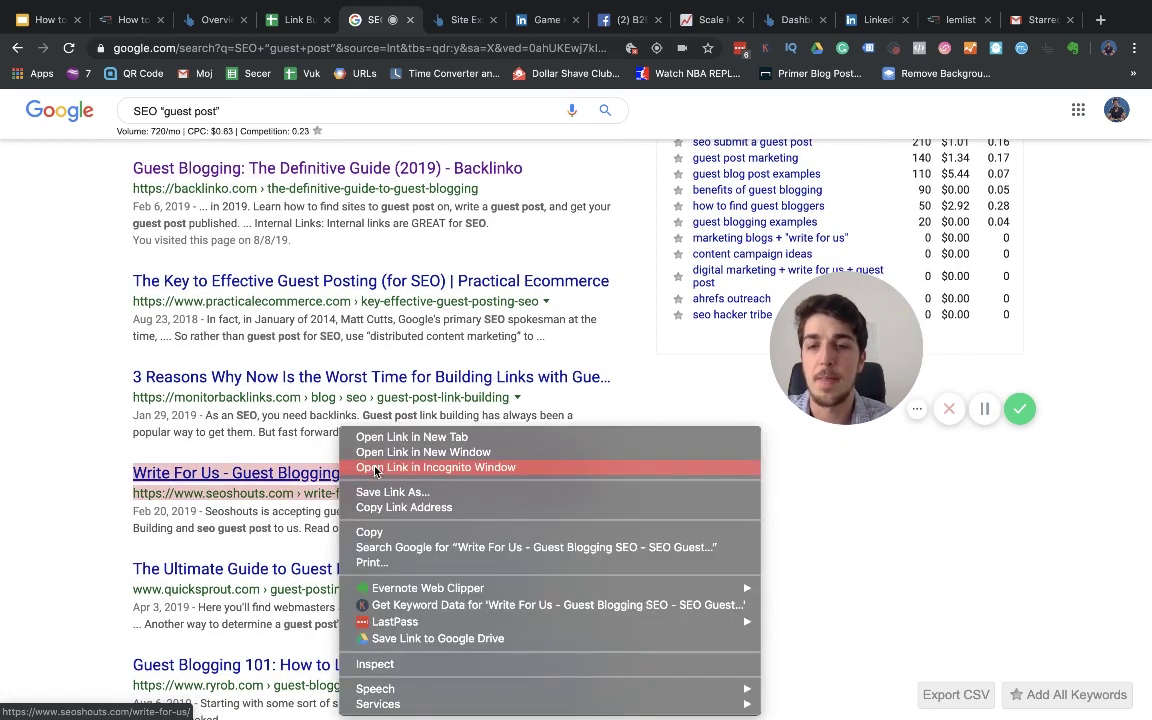
{"action": "left_click", "coordinate": [348, 398]}
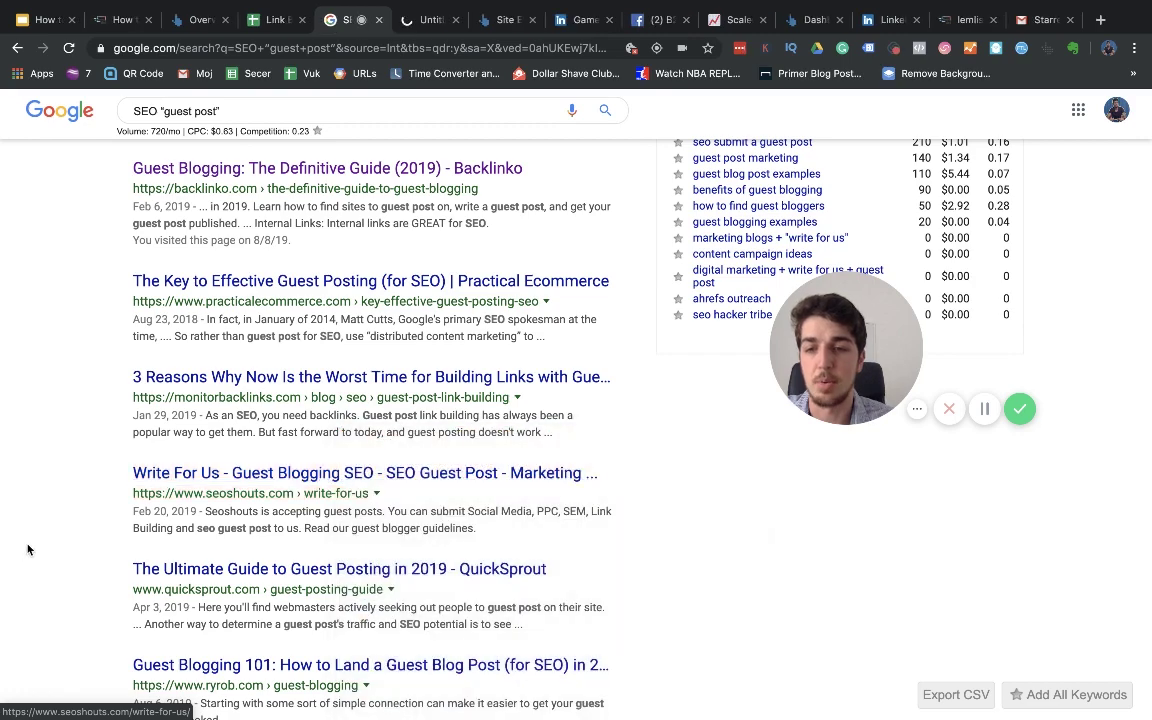
{"action": "scroll", "coordinate": [25, 550], "scroll_direction": "down", "scroll_amount": 3}
{"action": "scroll", "coordinate": [405, 502], "scroll_direction": "down", "scroll_amount": 3}
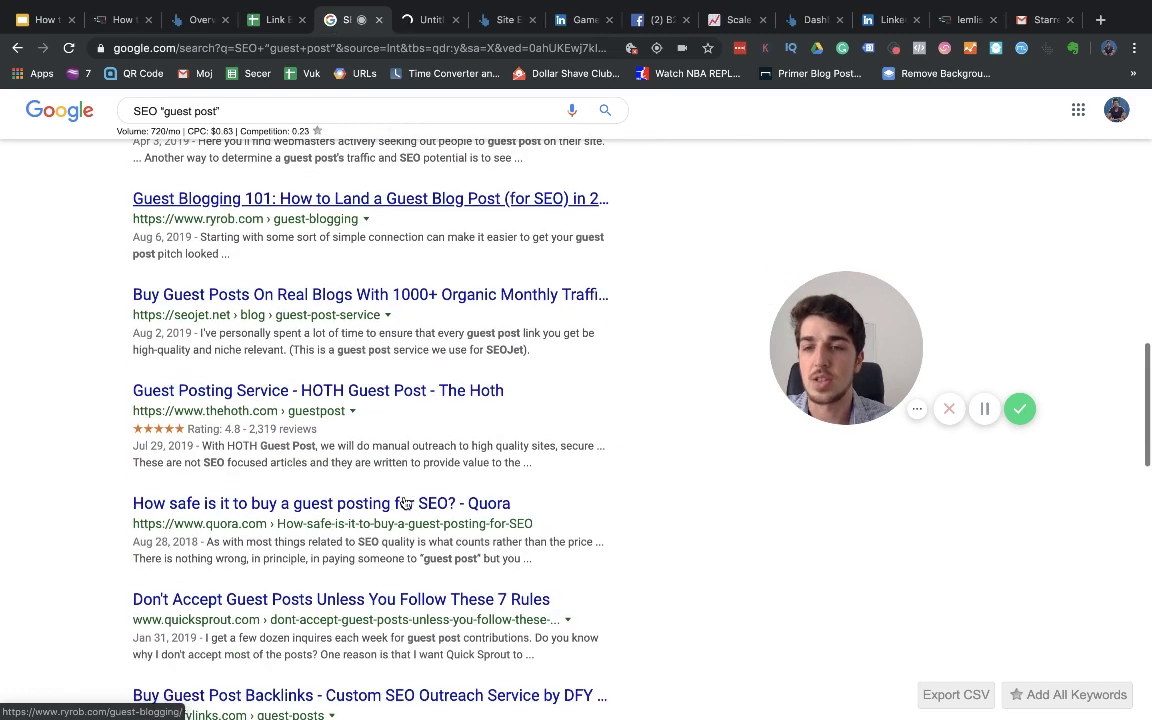
{"action": "scroll", "coordinate": [409, 390], "scroll_direction": "up", "scroll_amount": 7}
{"action": "scroll", "coordinate": [409, 390], "scroll_direction": "up", "scroll_amount": 5}
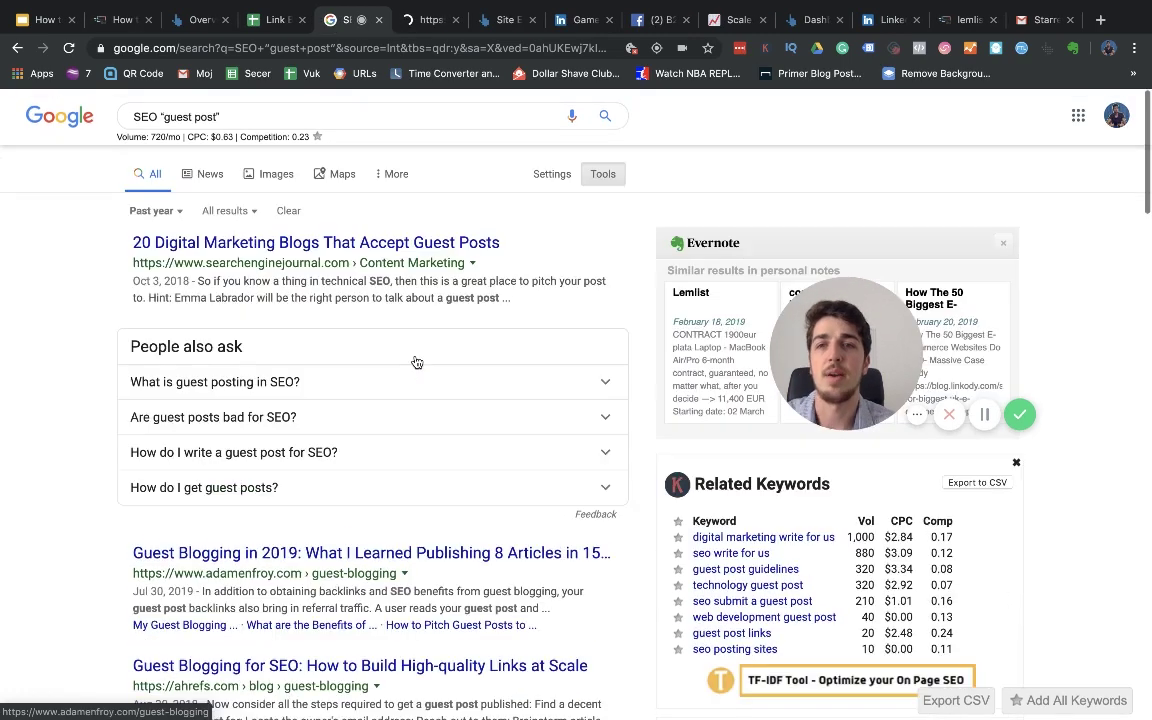
Copy the SEO intitle:"write for us" query from cell C53, search Google for it in the existing results tab, and view the results.
{"action": "left_click", "coordinate": [270, 21]}
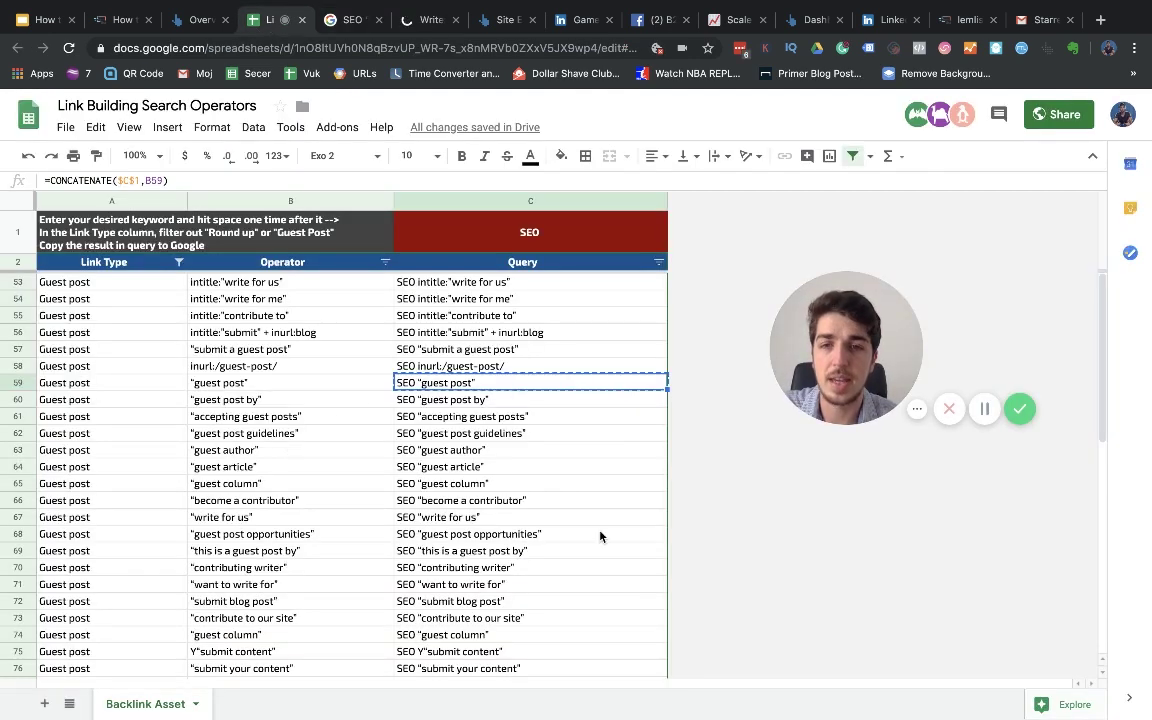
{"action": "left_click", "coordinate": [462, 288]}
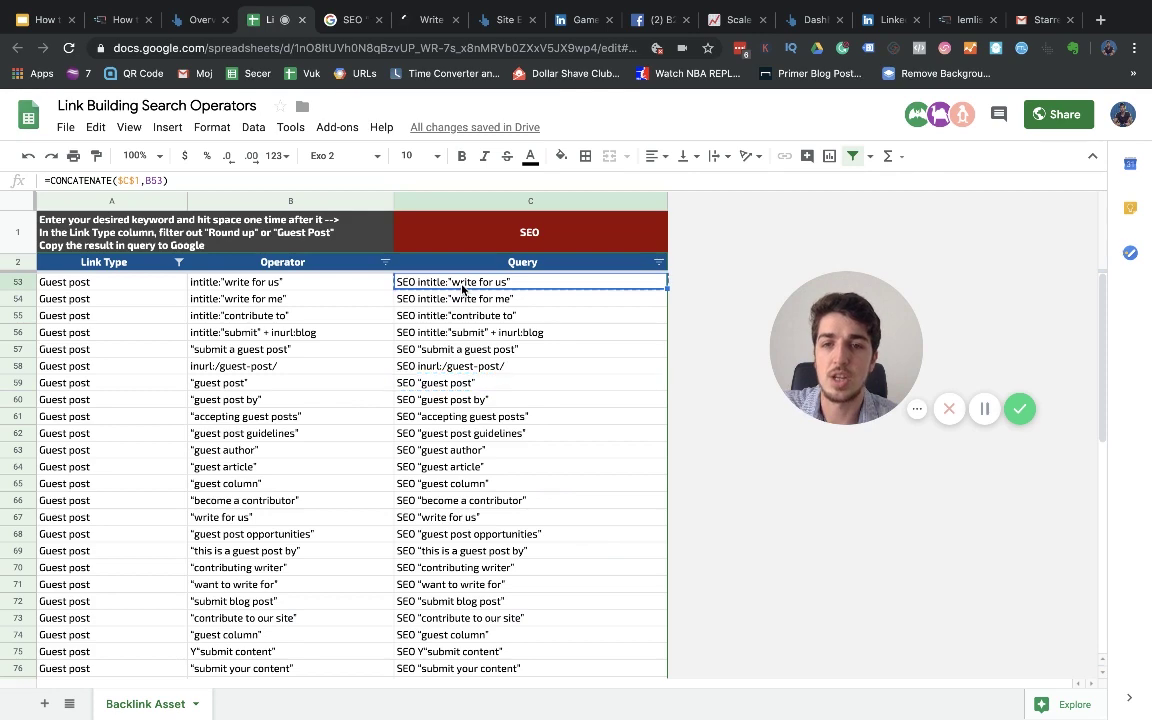
{"action": "left_click", "coordinate": [330, 20]}
{"action": "left_click", "coordinate": [204, 118]}
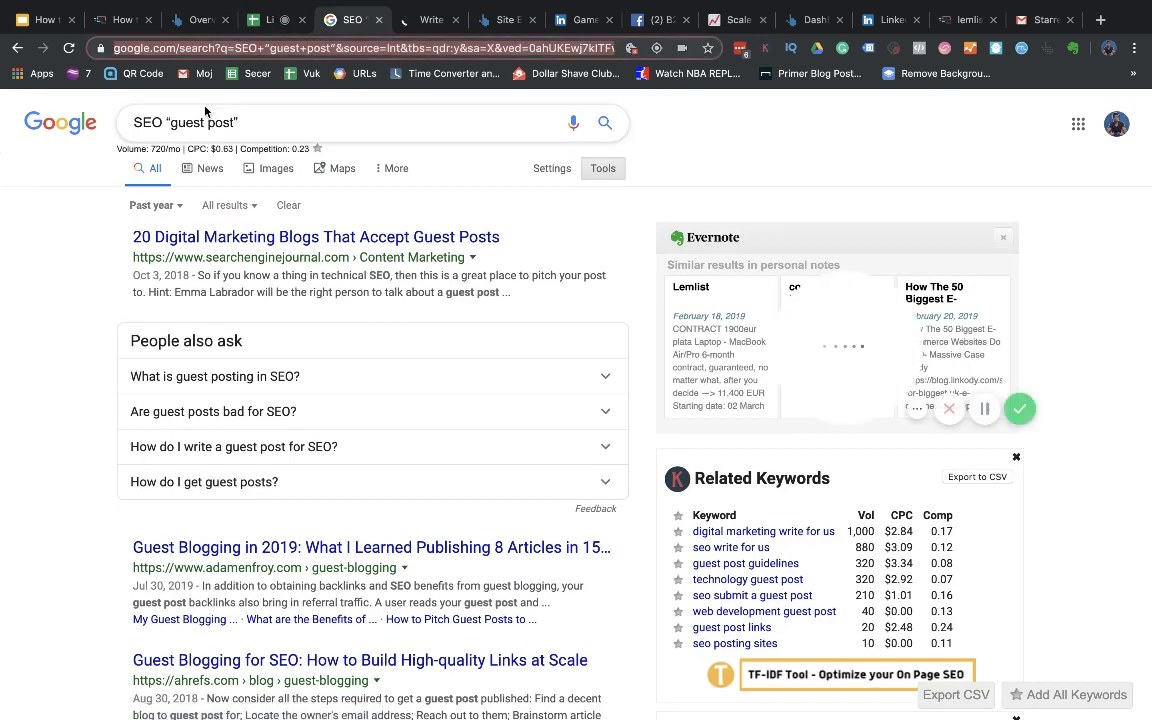
{"action": "key", "text": "alt+shift+Left"}
{"action": "key", "text": "alt+shift+Left"}
{"action": "type", "text": "intitle:\"write for us\""}
{"action": "key", "text": "Return"}
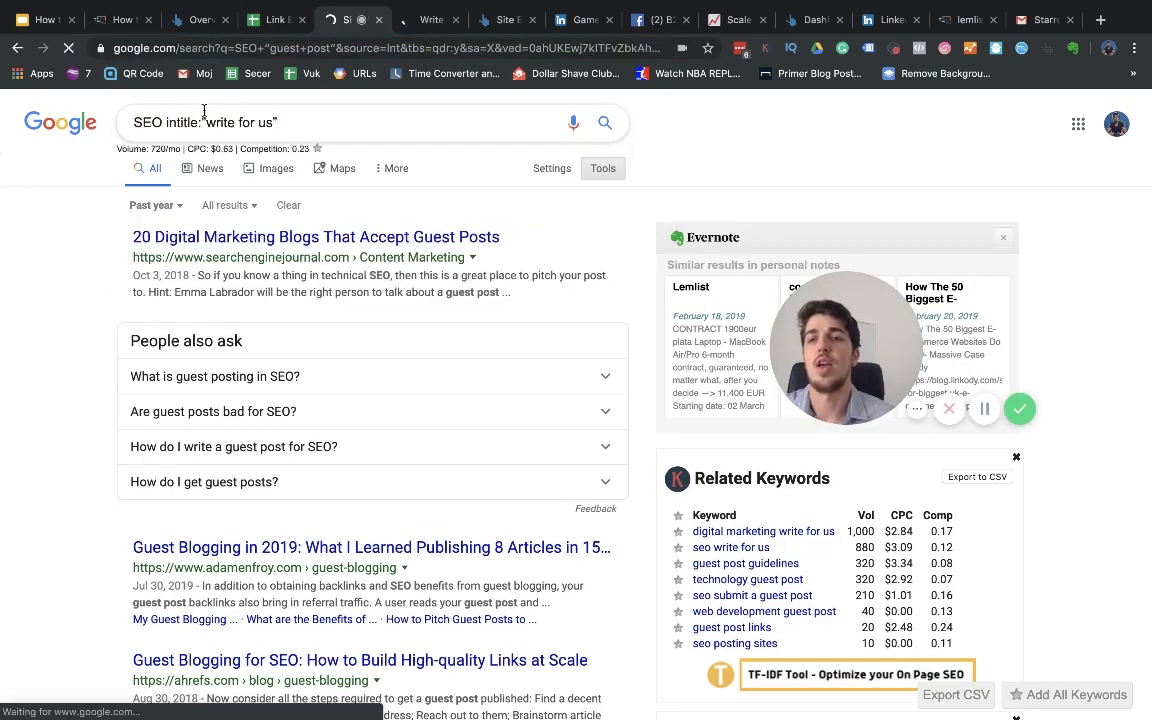
{"action": "scroll", "coordinate": [464, 424], "scroll_direction": "down", "scroll_amount": 1}
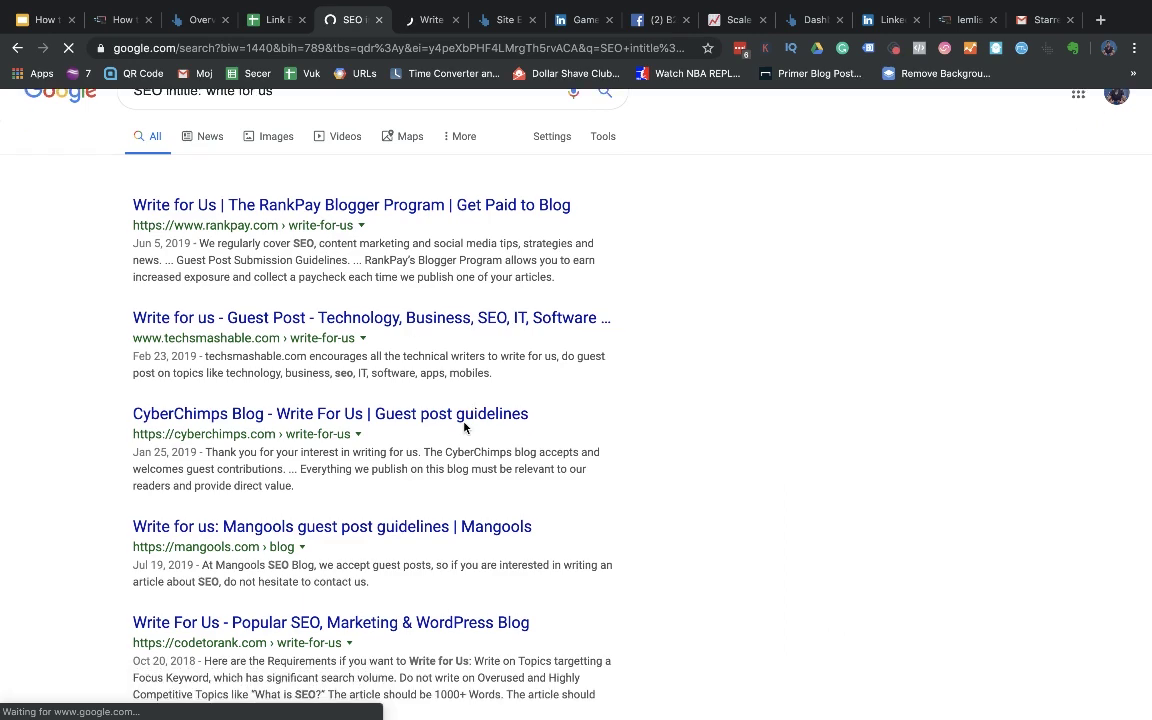
{"action": "left_click", "coordinate": [602, 117]}
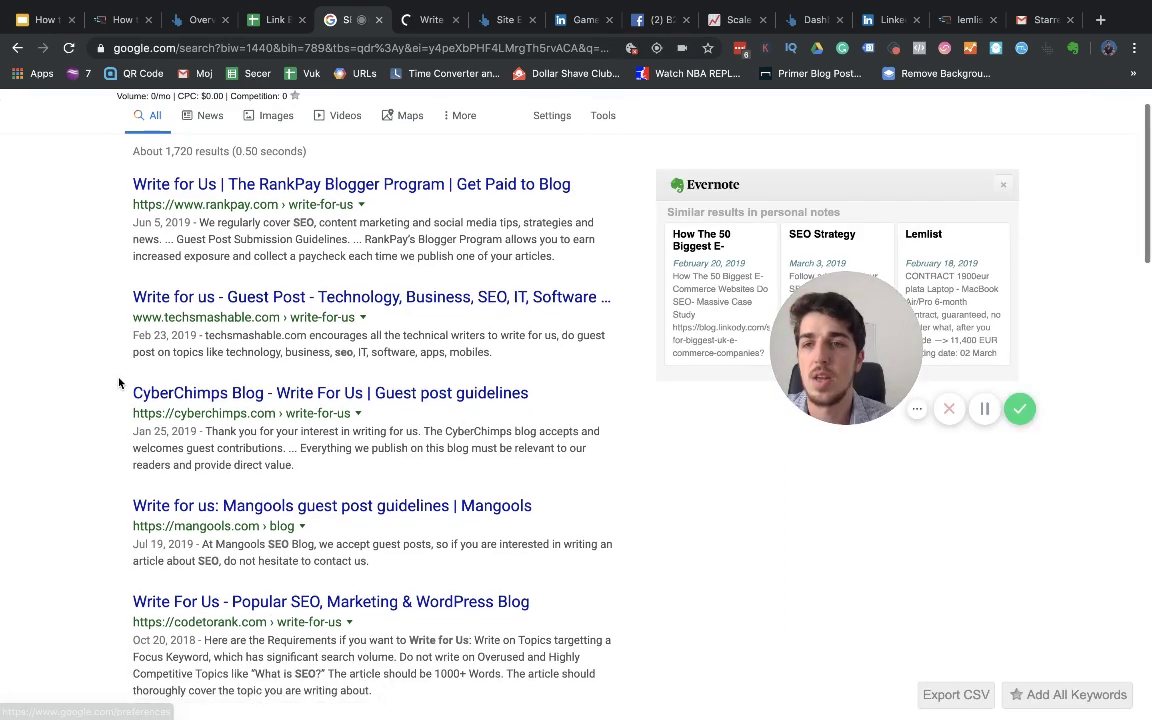
Review the SEO "write for us" search results together with the Ahrefs metrics shown for each site.
{"action": "scroll", "coordinate": [110, 350], "scroll_direction": "up", "scroll_amount": 1}
{"action": "scroll", "coordinate": [241, 489], "scroll_direction": "down", "scroll_amount": 1}
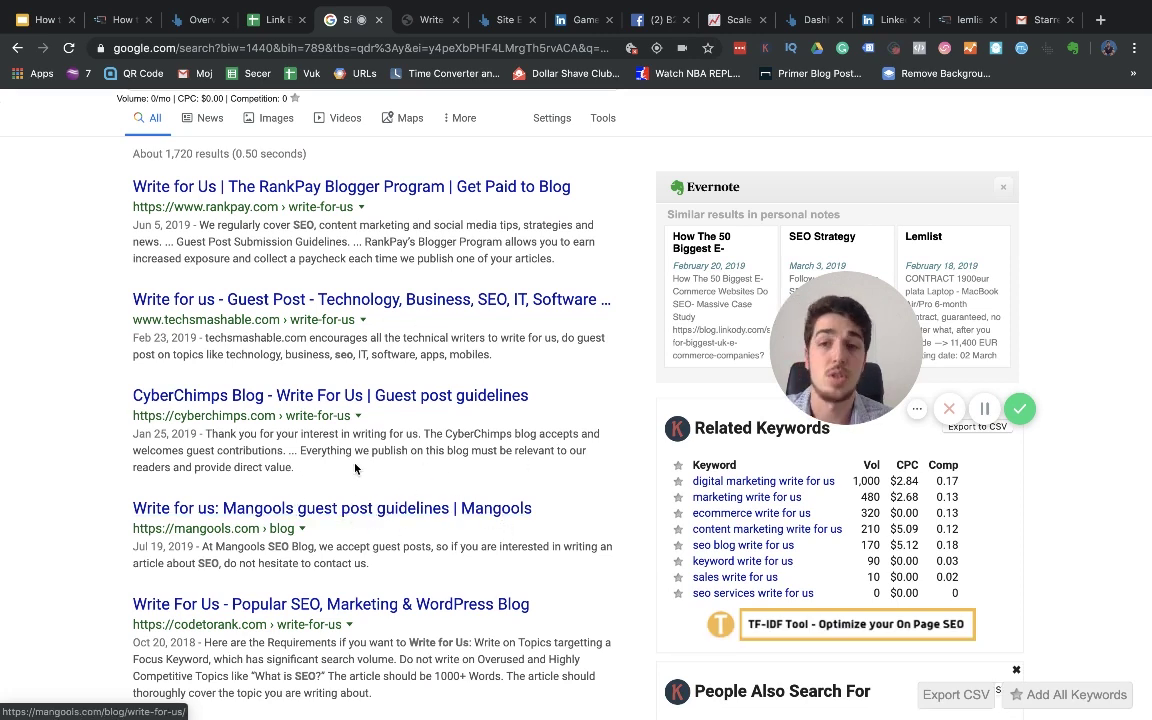
{"action": "scroll", "coordinate": [1020, 287], "scroll_direction": "up", "scroll_amount": 1}
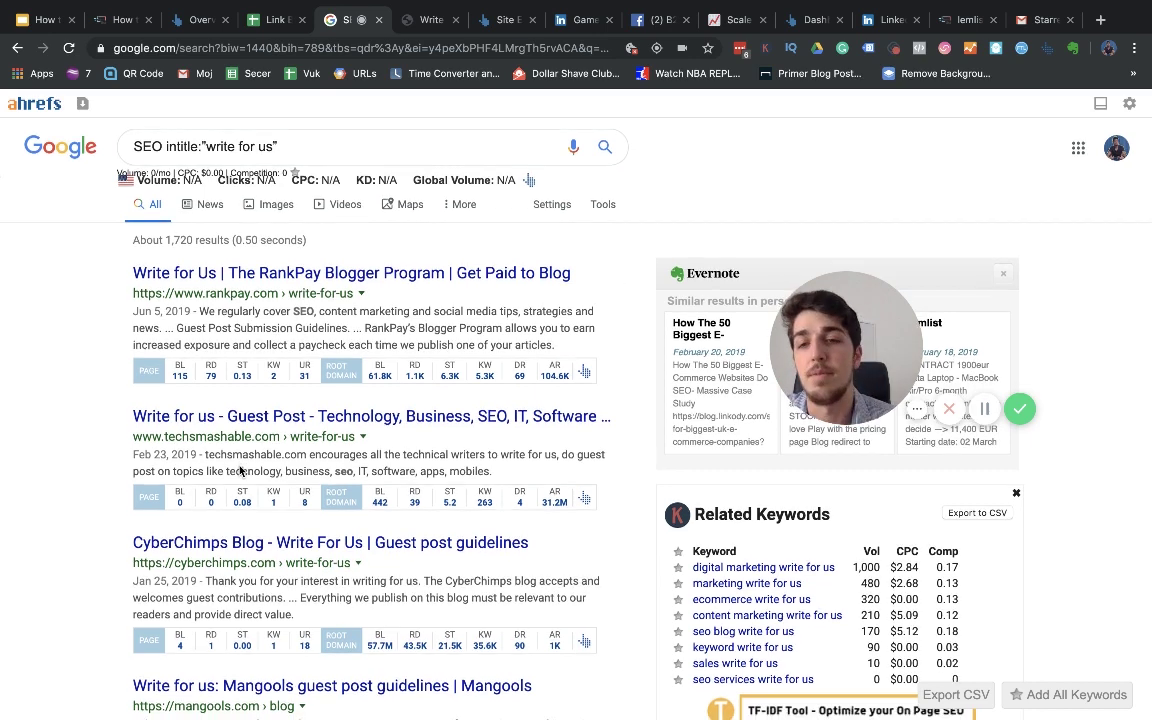
{"action": "scroll", "coordinate": [240, 471], "scroll_direction": "down", "scroll_amount": 1}
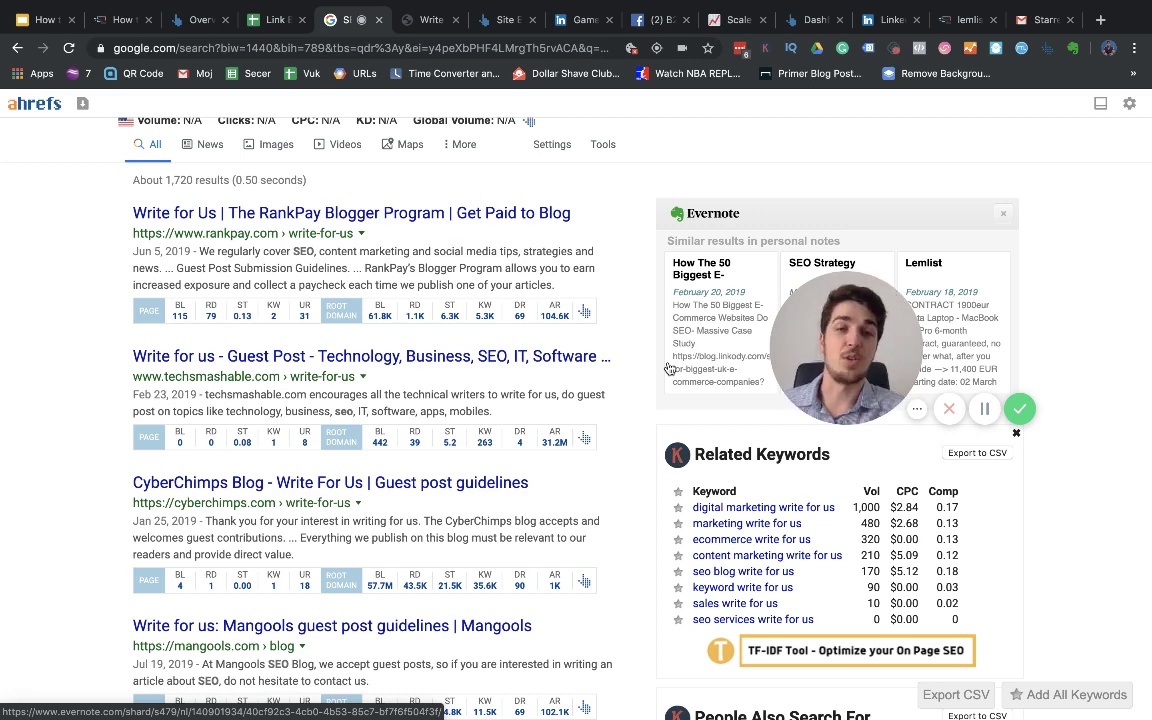
{"action": "scroll", "coordinate": [669, 368], "scroll_direction": "up", "scroll_amount": 1}
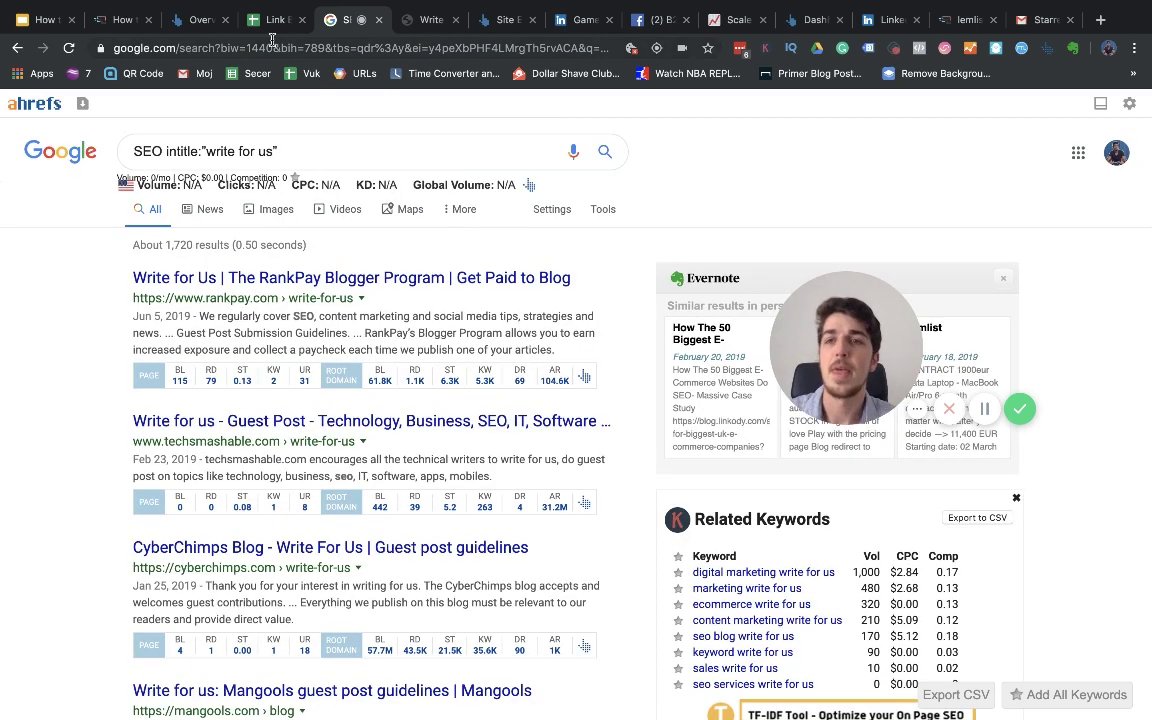
Switch to the open Ahrefs Site Explorer page, analyze the domain ahrefs.com and skim its overview metrics and charts.
{"action": "left_click", "coordinate": [193, 18]}
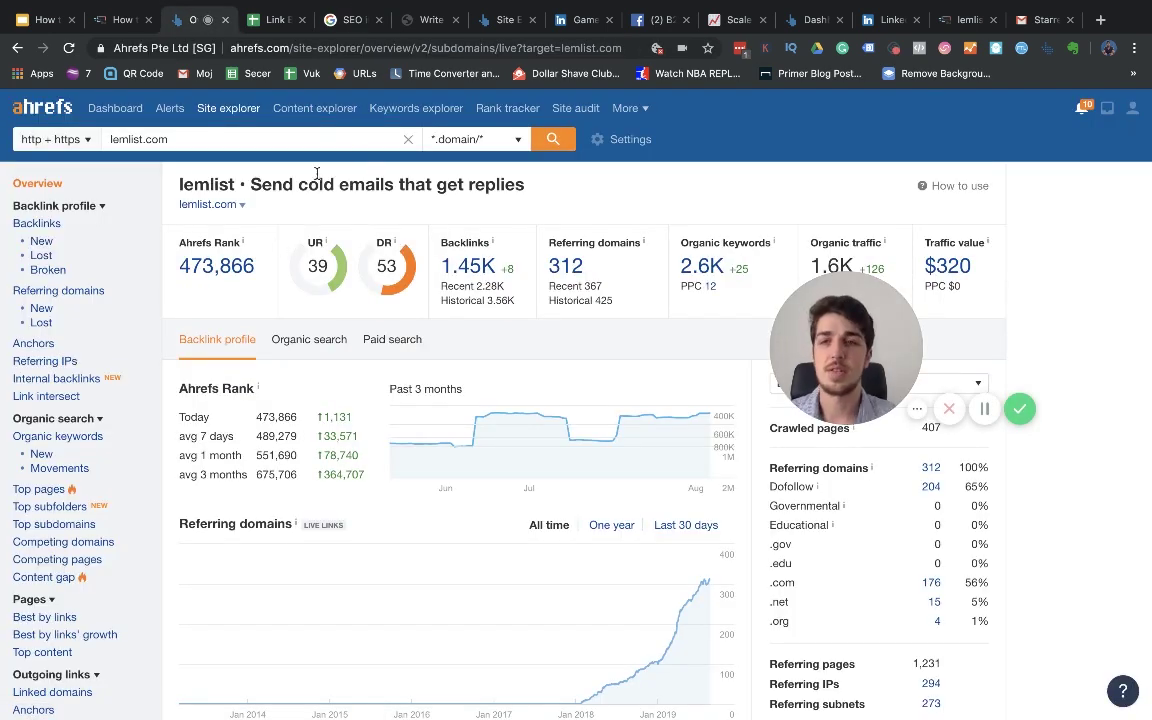
{"action": "left_click", "coordinate": [122, 143]}
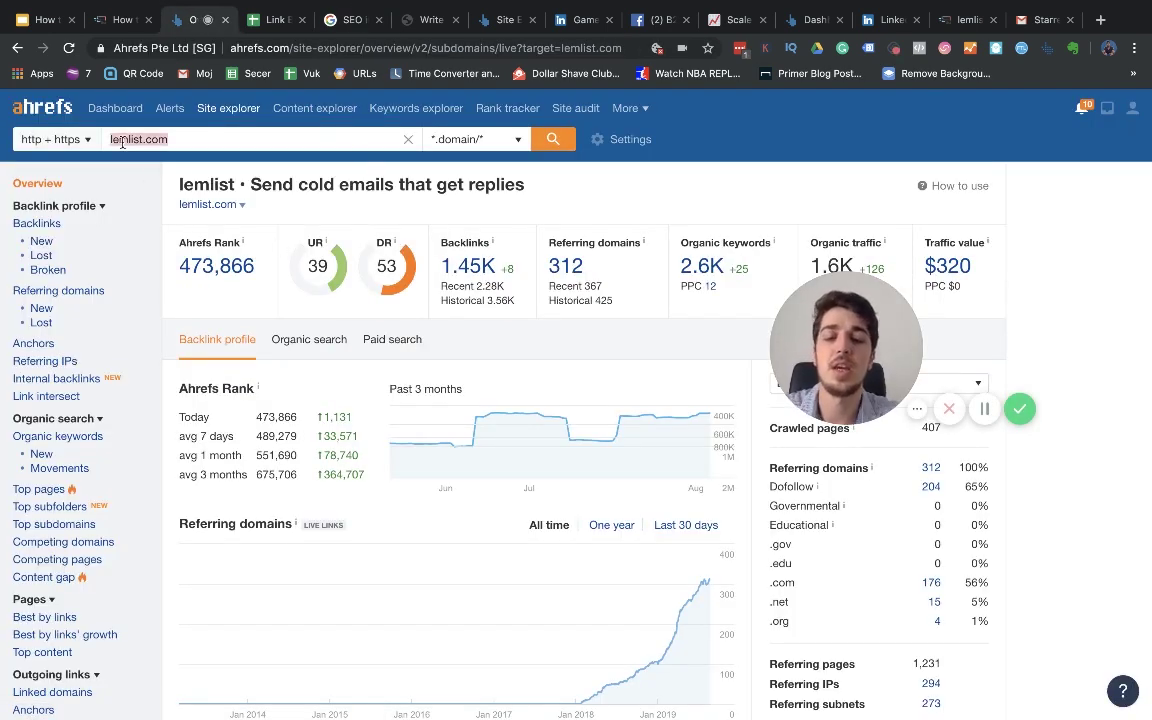
{"action": "type", "text": "ahrefs.com"}
{"action": "key", "text": "Return"}
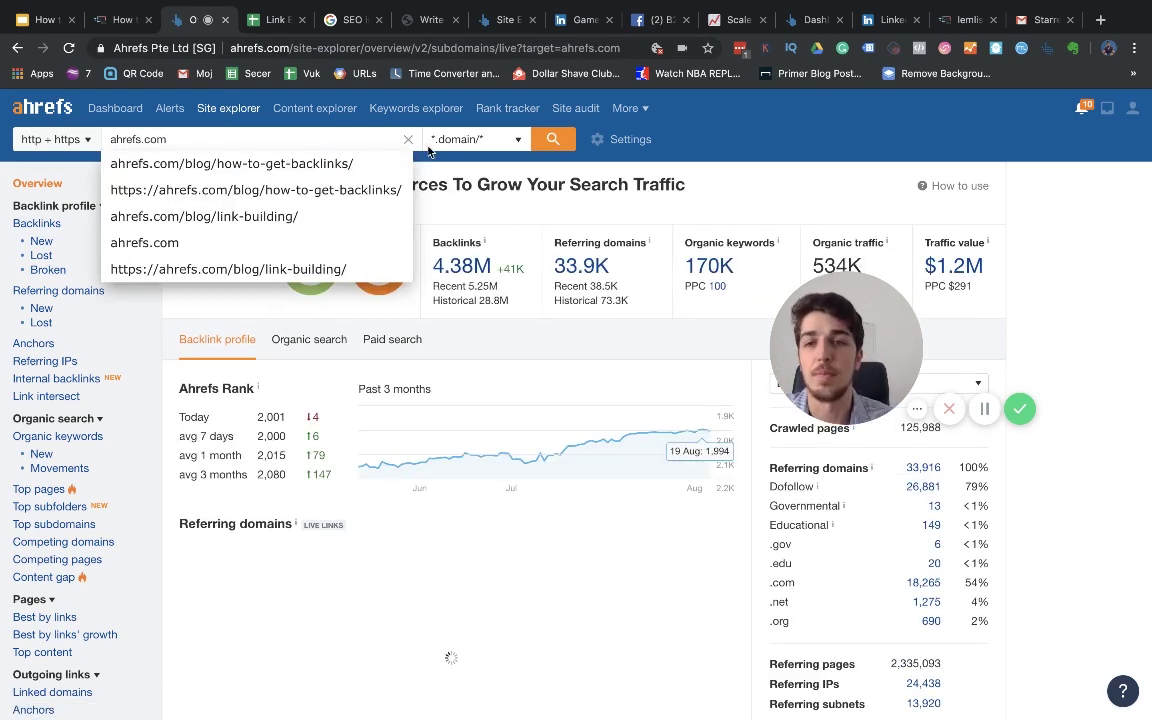
{"action": "left_click", "coordinate": [763, 193]}
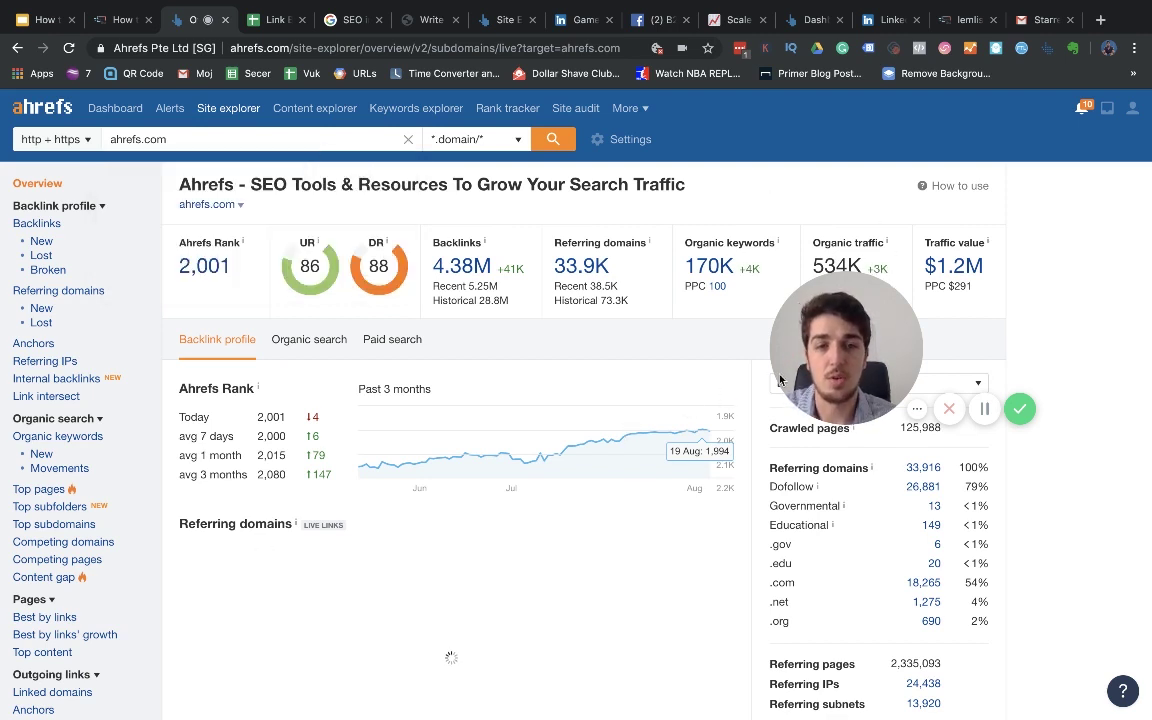
{"action": "left_click_drag", "start_coordinate": [844, 362], "coordinate": [116, 652]}
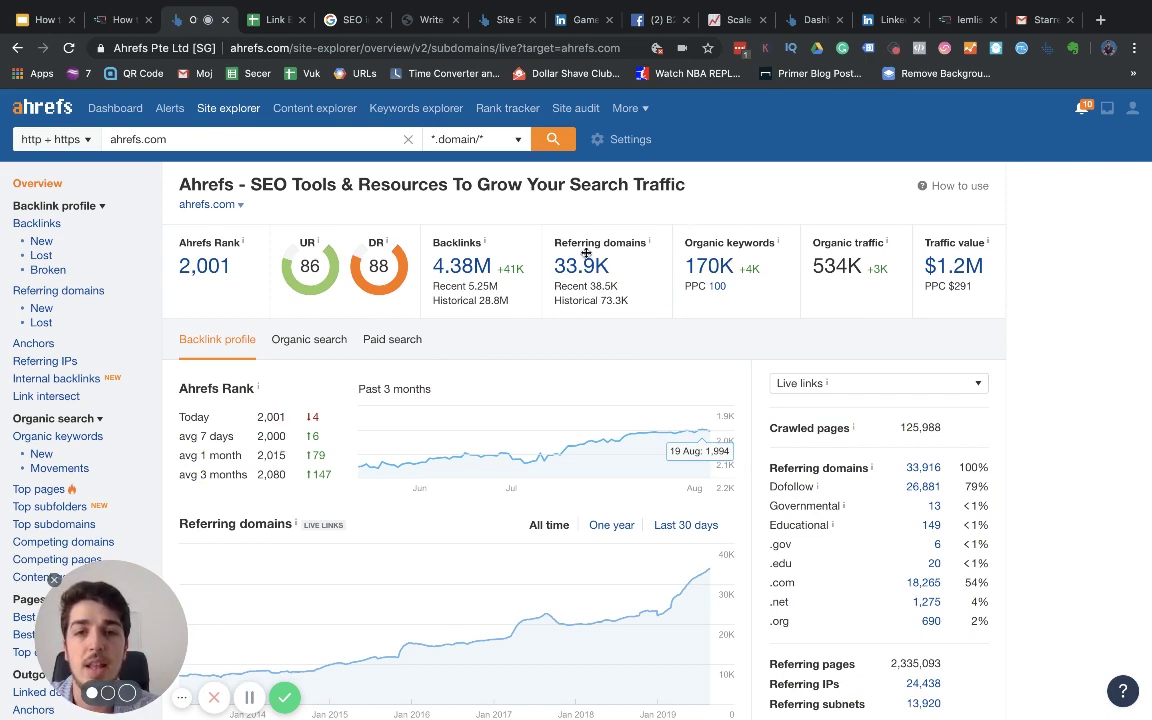
{"action": "scroll", "coordinate": [461, 268], "scroll_direction": "down", "scroll_amount": 3}
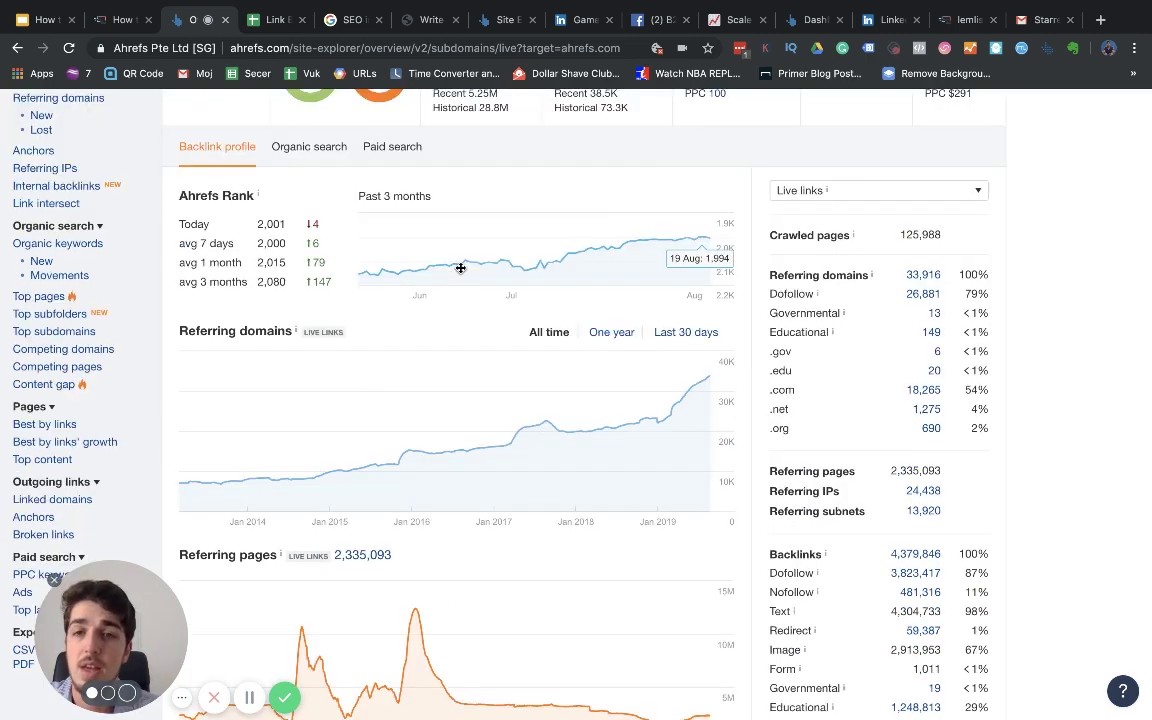
{"action": "scroll", "coordinate": [469, 234], "scroll_direction": "up", "scroll_amount": 3}
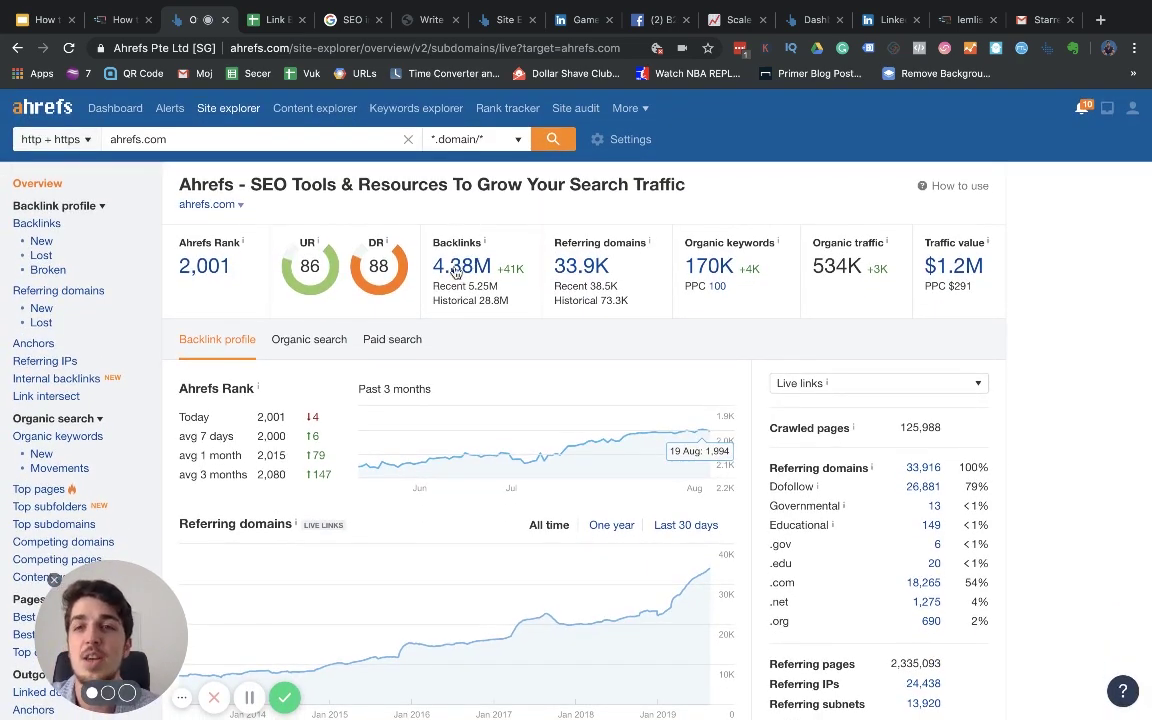
Open the Backlinks report for ahrefs.com and filter it to one link per domain and dofollow links only.
{"action": "left_click", "coordinate": [455, 273]}
{"action": "left_click", "coordinate": [36, 224]}
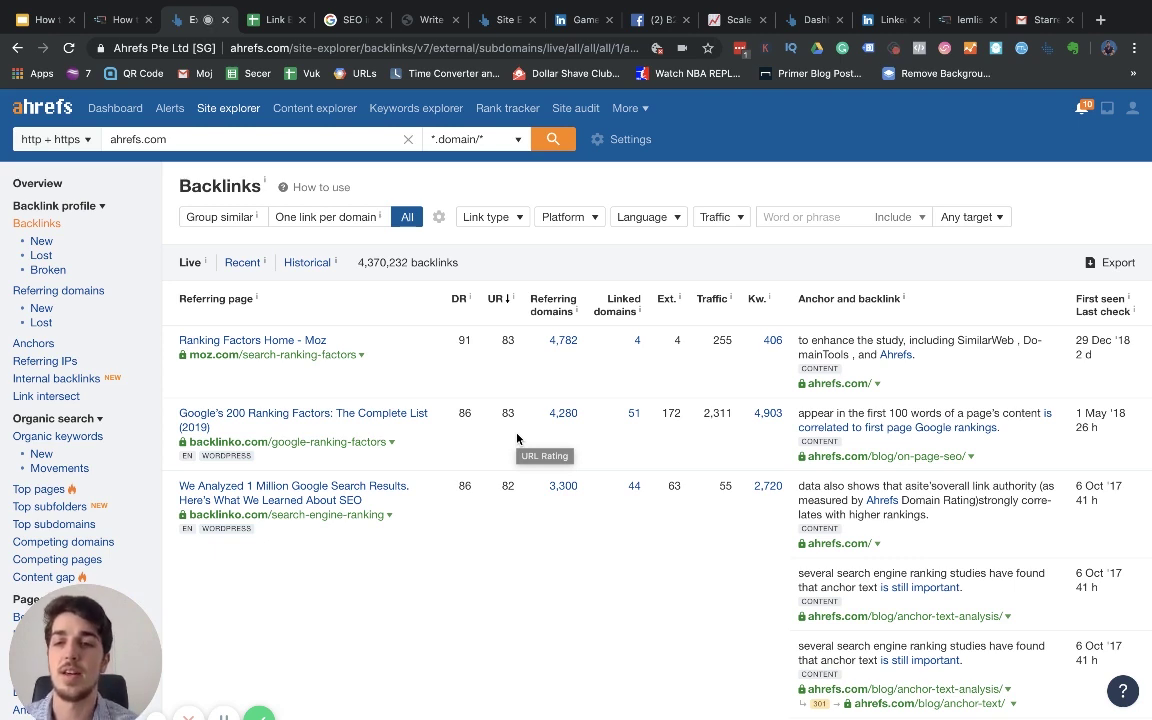
{"action": "scroll", "coordinate": [515, 437], "scroll_direction": "down", "scroll_amount": 1}
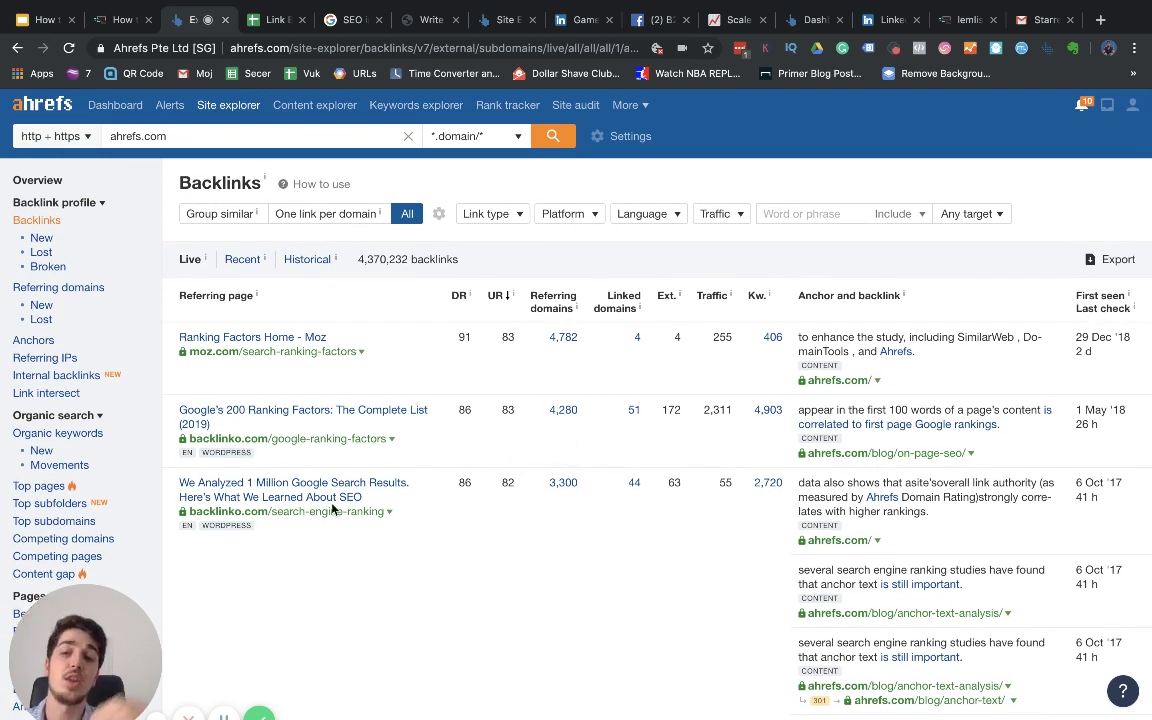
{"action": "left_click", "coordinate": [309, 217]}
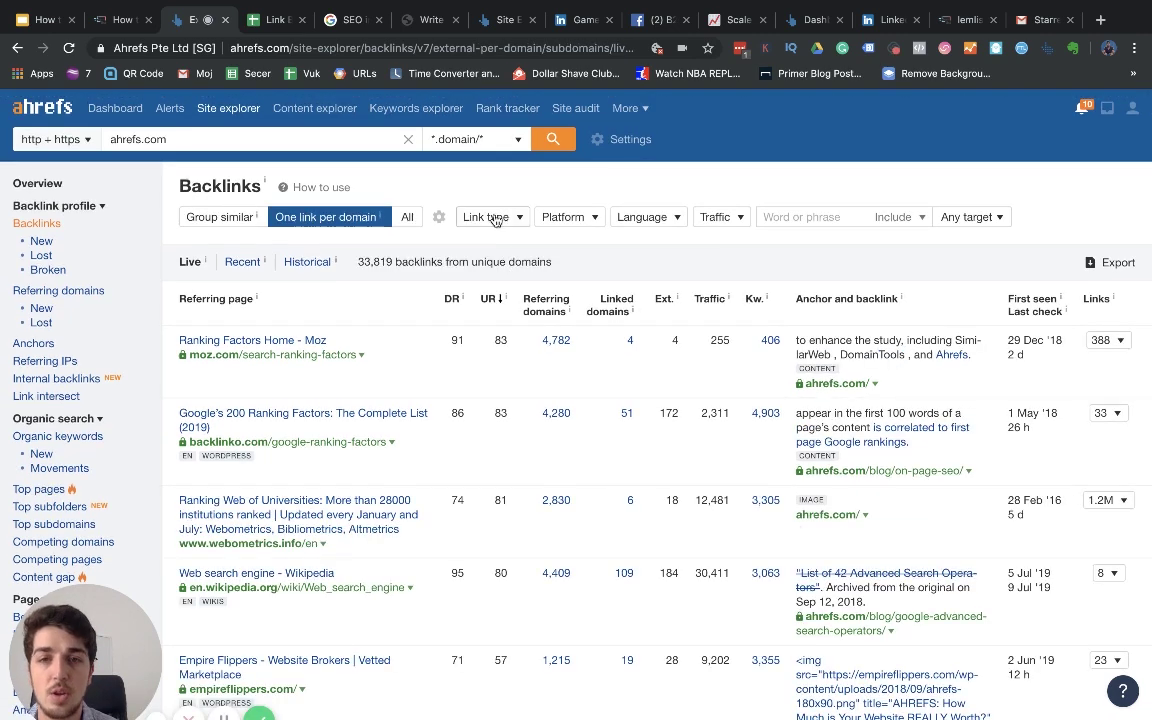
{"action": "left_click", "coordinate": [492, 217]}
{"action": "left_click", "coordinate": [486, 264]}
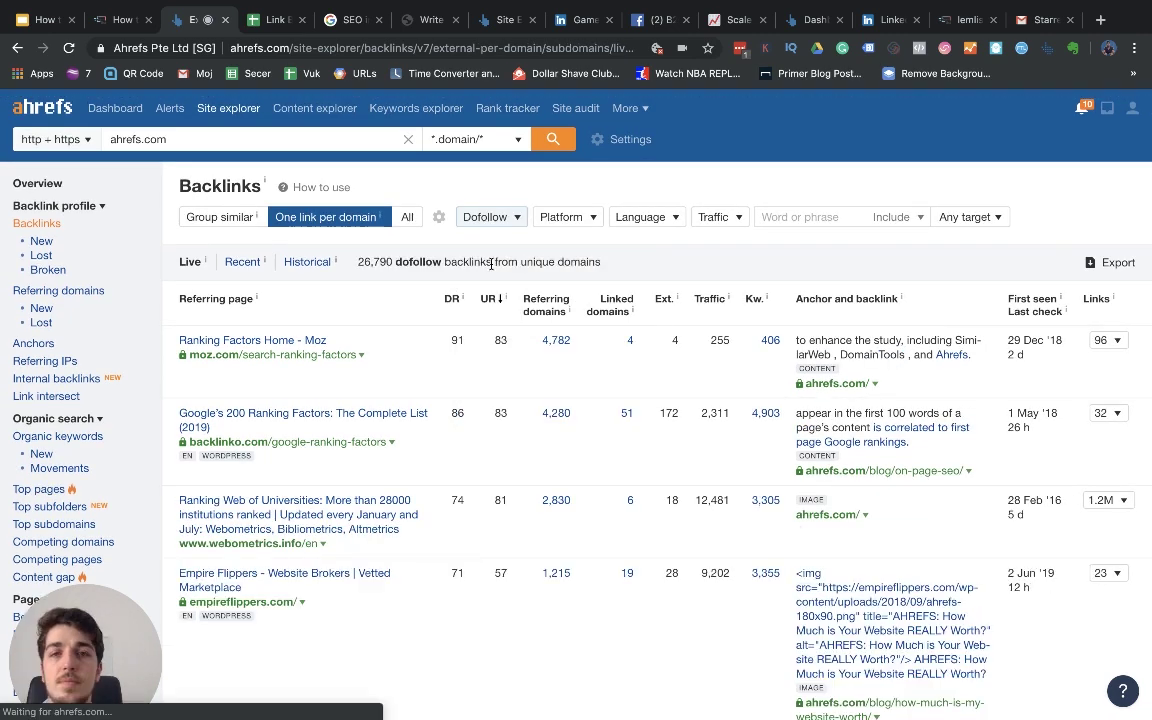
Examine the referring pages and anchors in the filtered dofollow backlinks list for ahrefs.com.
{"action": "scroll", "coordinate": [478, 419], "scroll_direction": "down", "scroll_amount": 1}
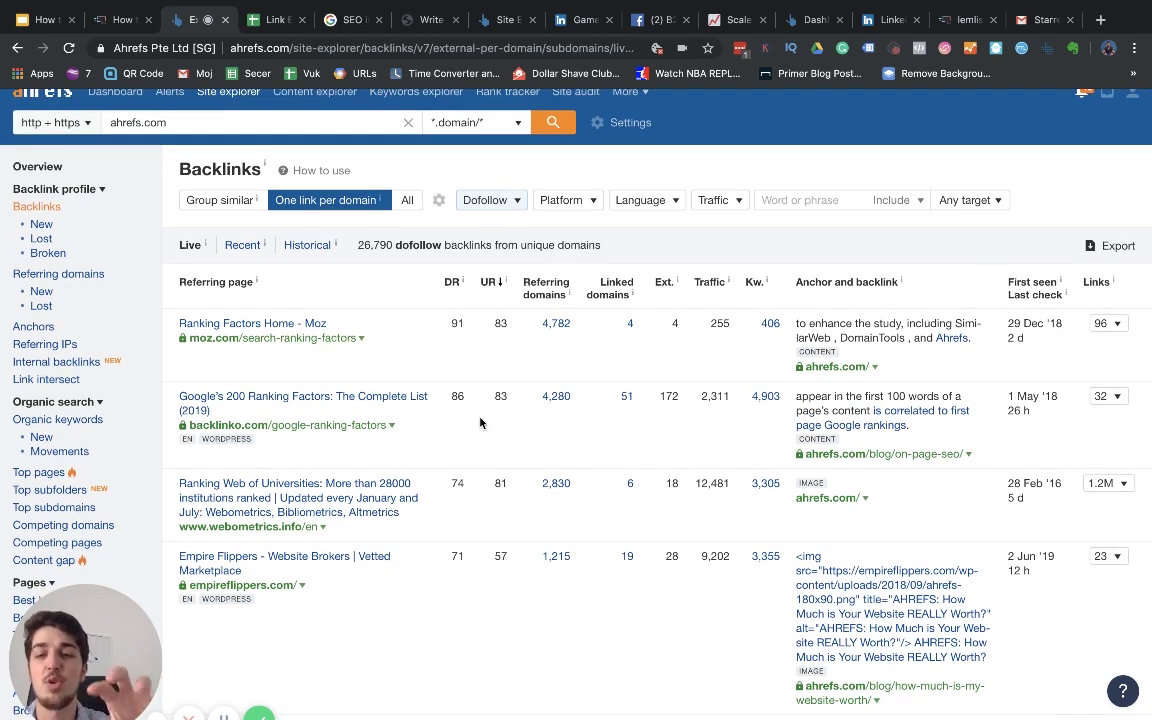
{"action": "scroll", "coordinate": [479, 423], "scroll_direction": "down", "scroll_amount": 1}
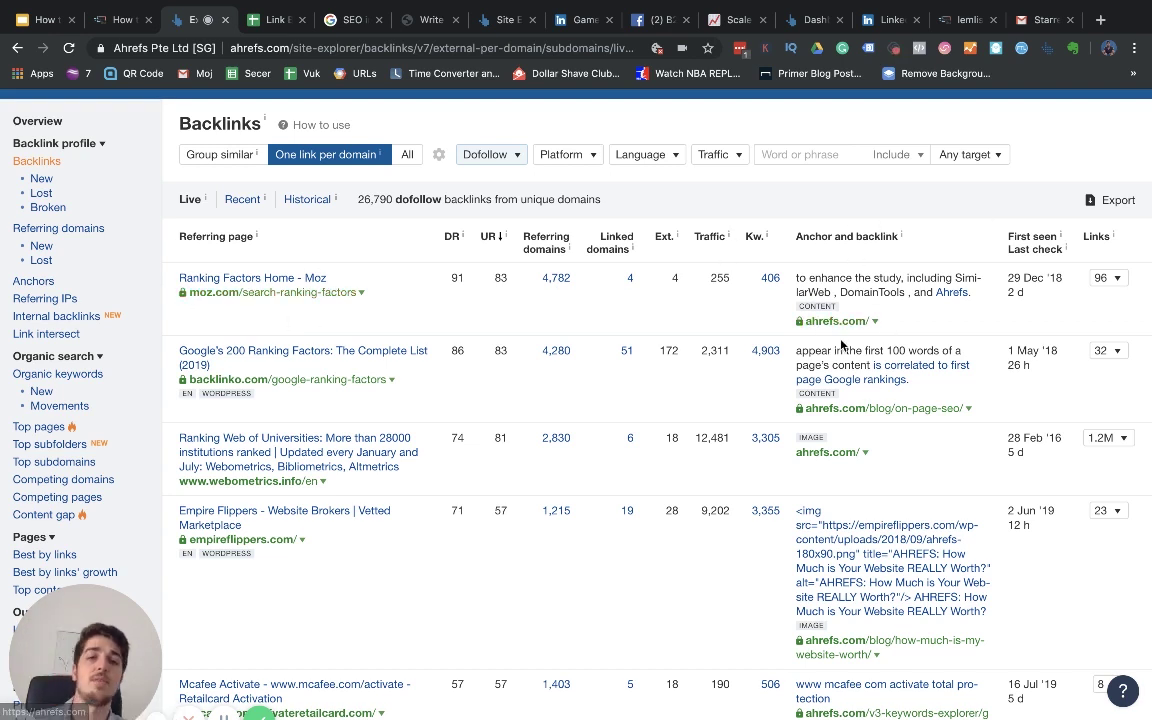
{"action": "scroll", "coordinate": [765, 451], "scroll_direction": "down", "scroll_amount": 10}
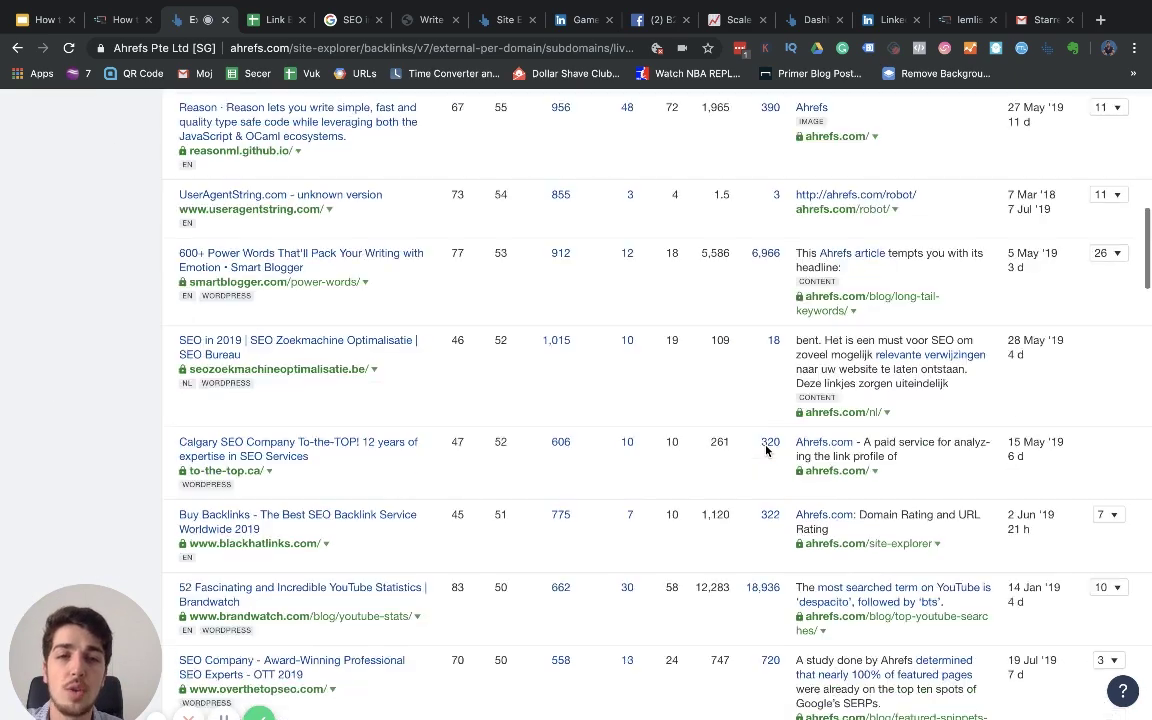
{"action": "scroll", "coordinate": [765, 451], "scroll_direction": "up", "scroll_amount": 10}
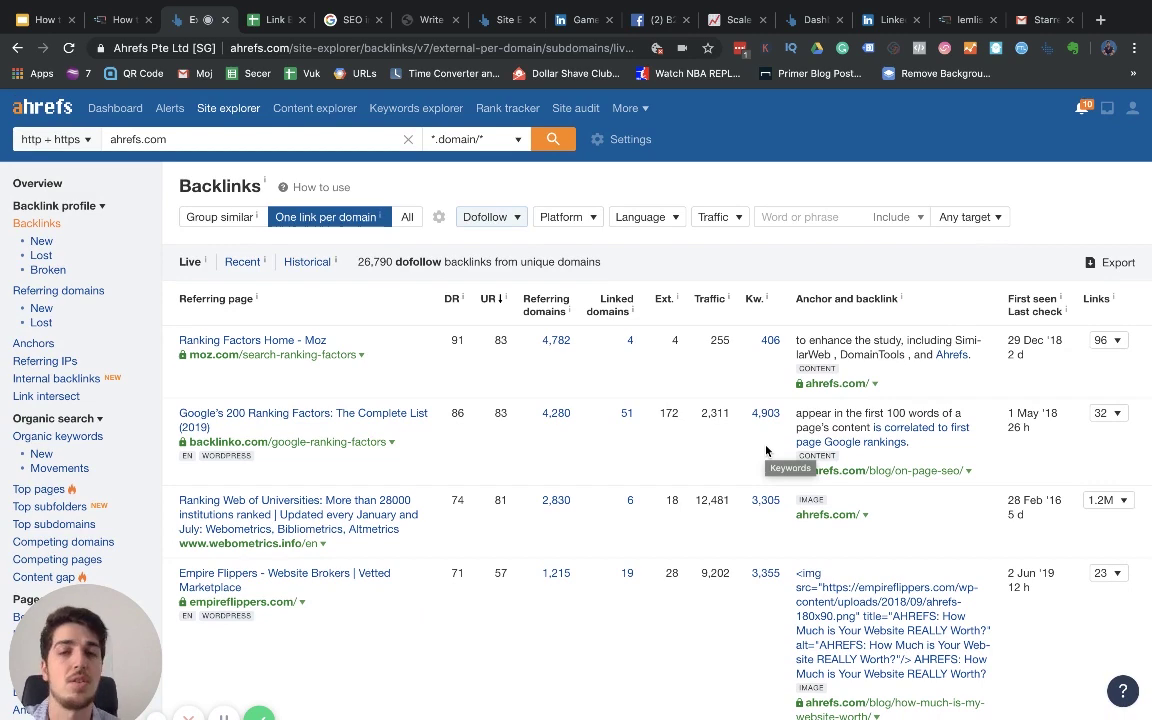
Open the Best by links report for ahrefs.com and skim the pages with the most incoming links.
{"action": "scroll", "coordinate": [616, 355], "scroll_direction": "down", "scroll_amount": 1}
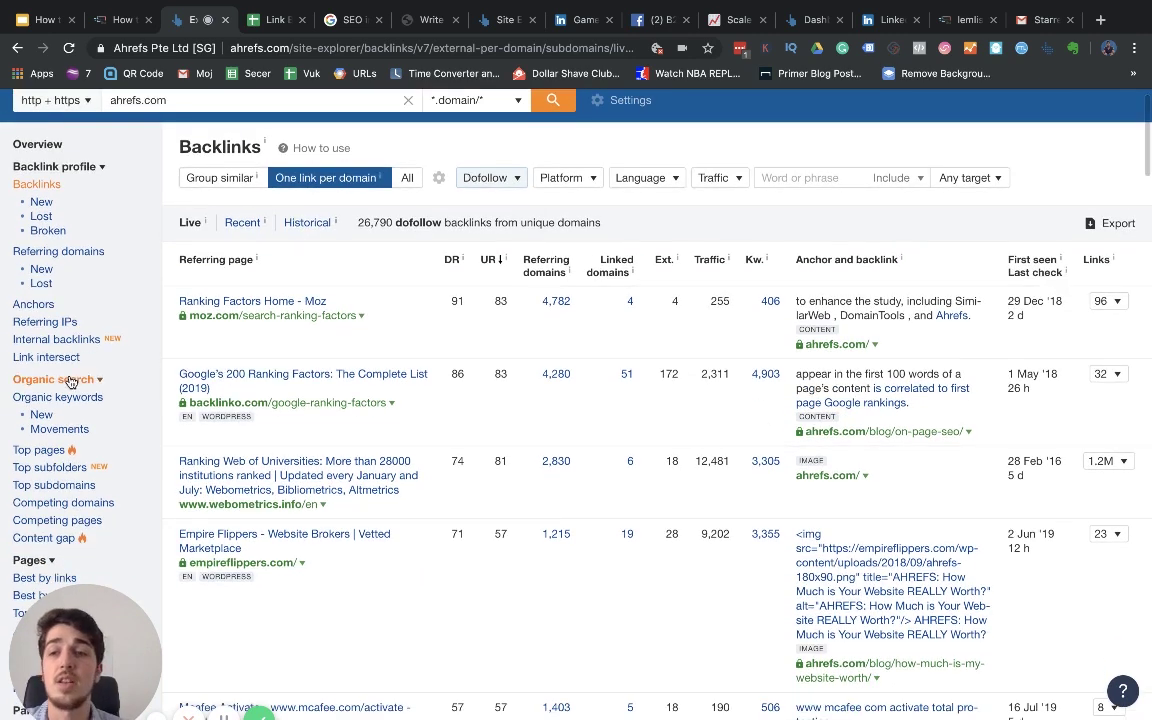
{"action": "scroll", "coordinate": [131, 443], "scroll_direction": "down", "scroll_amount": 2}
{"action": "scroll", "coordinate": [131, 443], "scroll_direction": "up", "scroll_amount": 1}
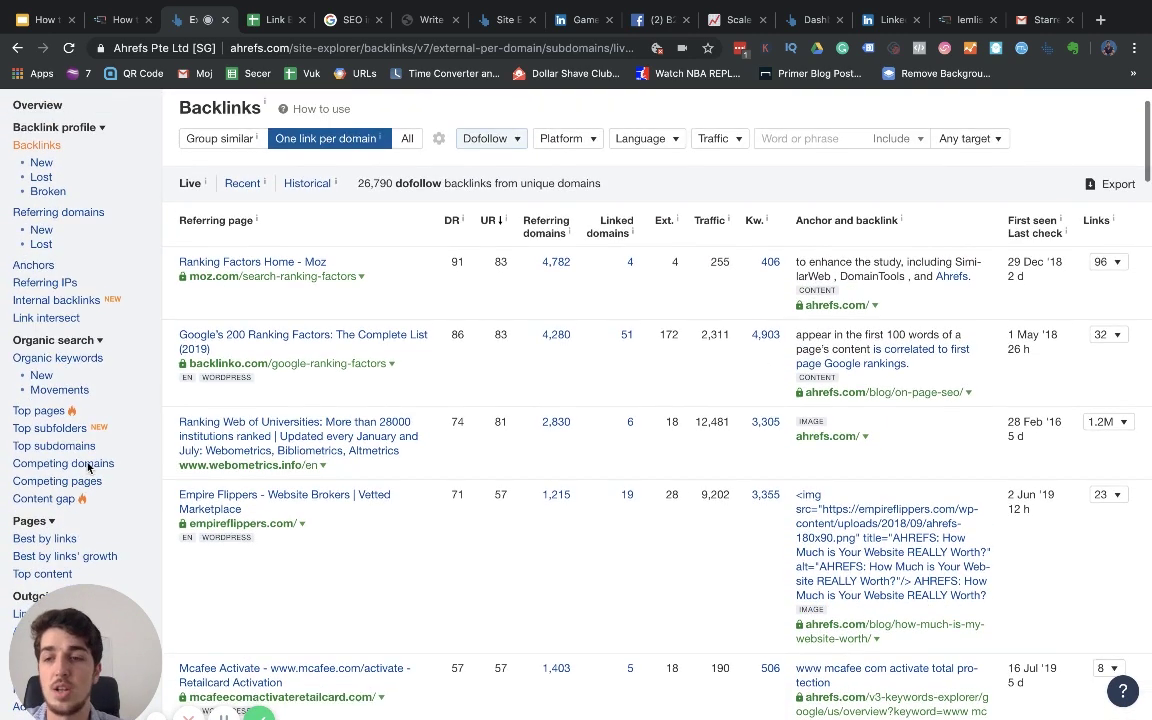
{"action": "left_click", "coordinate": [57, 543]}
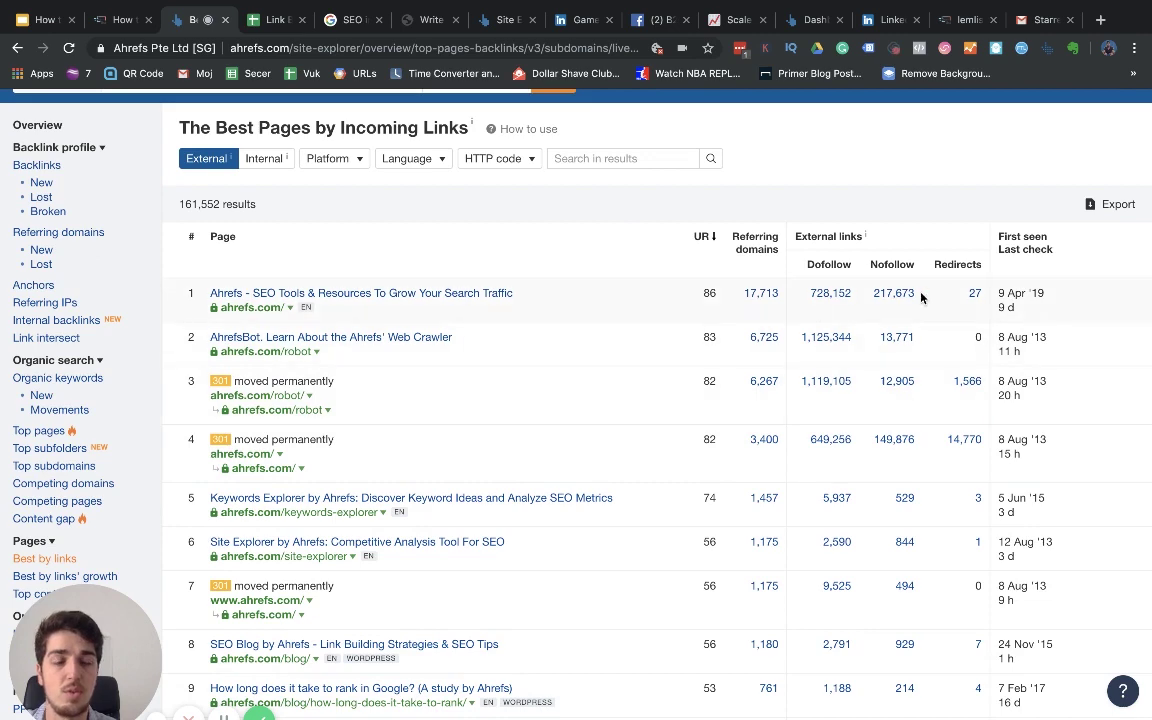
{"action": "scroll", "coordinate": [744, 364], "scroll_direction": "down", "scroll_amount": 1}
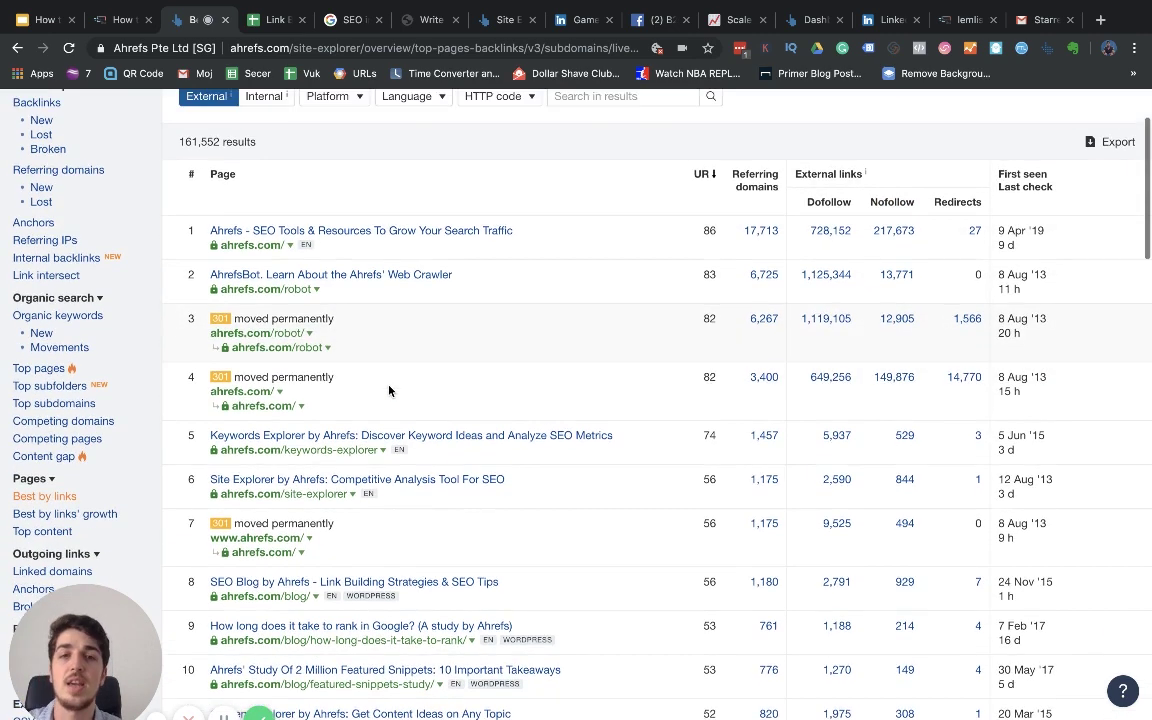
Filter the best pages by incoming links with the keyword "backlinks".
{"action": "scroll", "coordinate": [388, 391], "scroll_direction": "up", "scroll_amount": 3}
{"action": "left_click", "coordinate": [583, 216]}
{"action": "type", "text": "backlinks"}
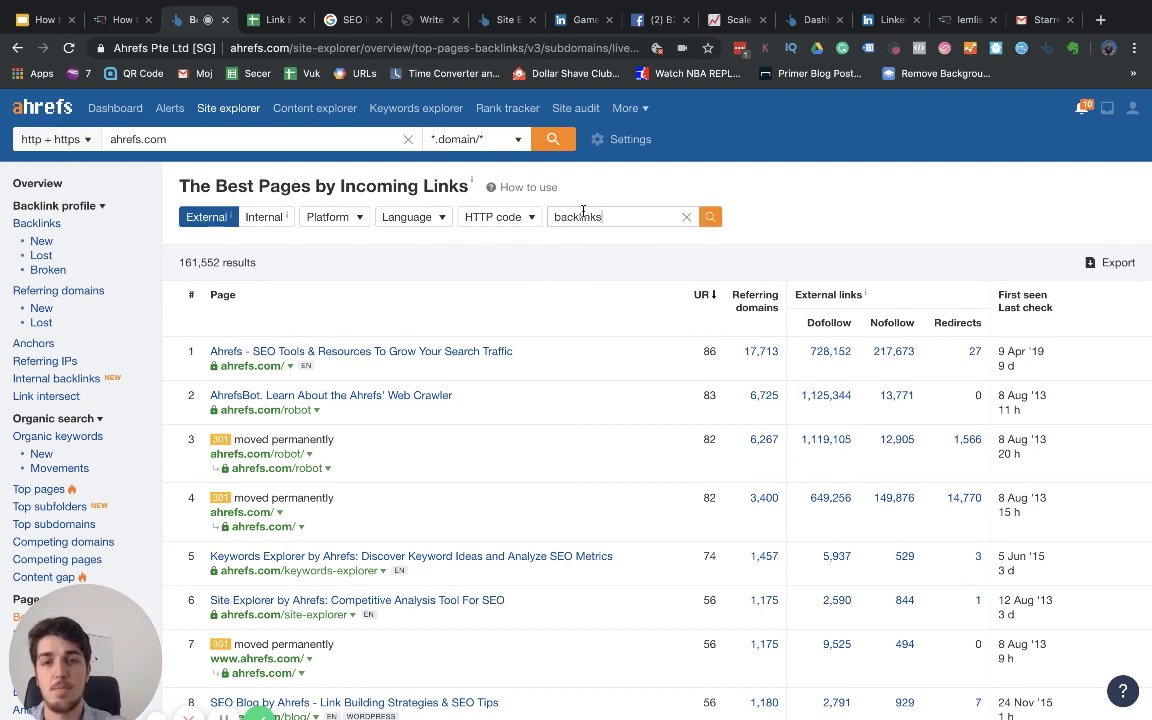
{"action": "key", "text": "Return"}
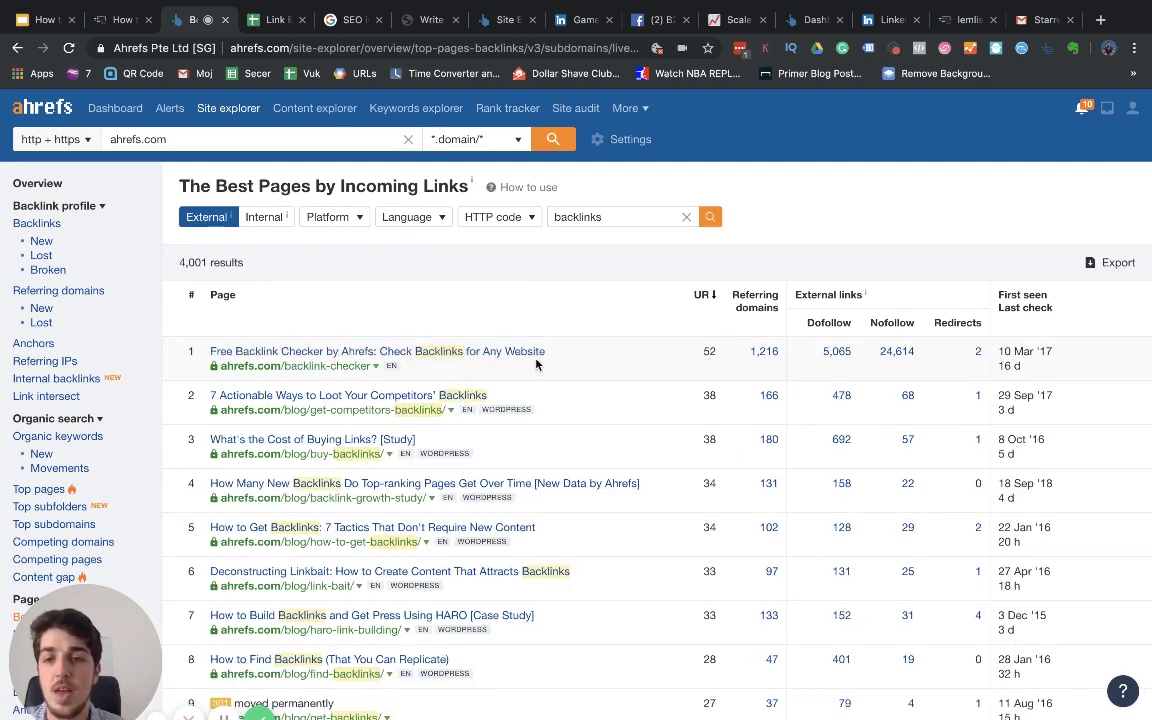
Open the dofollow backlinks of the ahrefs.com/blog/link-bait/ article and skim the sites linking to it.
{"action": "scroll", "coordinate": [458, 395], "scroll_direction": "down", "scroll_amount": 1}
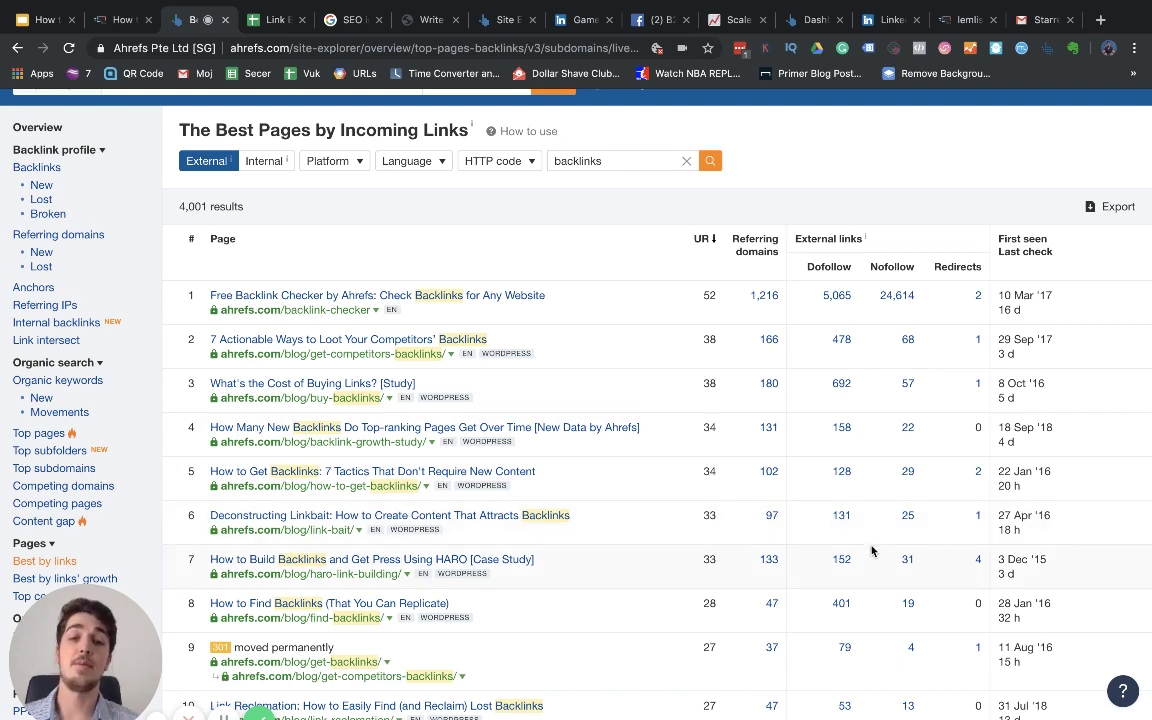
{"action": "left_click", "coordinate": [840, 516]}
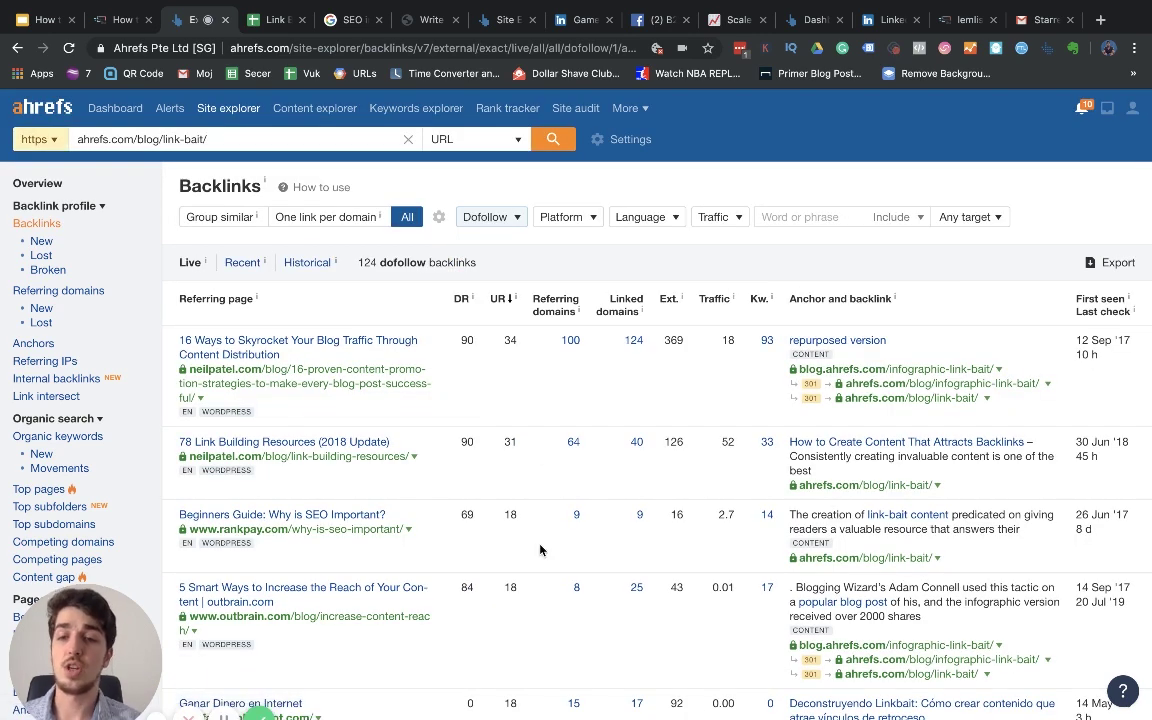
{"action": "scroll", "coordinate": [540, 549], "scroll_direction": "down", "scroll_amount": 1}
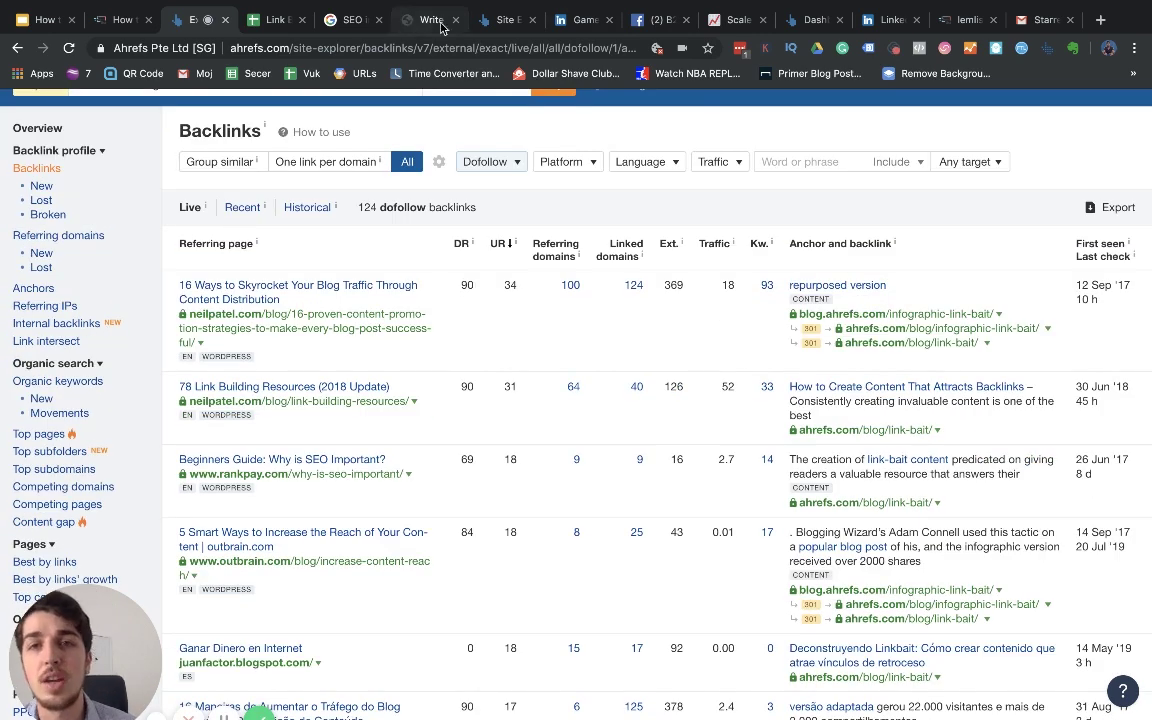
Switch to the Game of Content group on LinkedIn, dismiss the membership notification and read the "What do you need today?" post and its comments.
{"action": "left_click", "coordinate": [568, 19]}
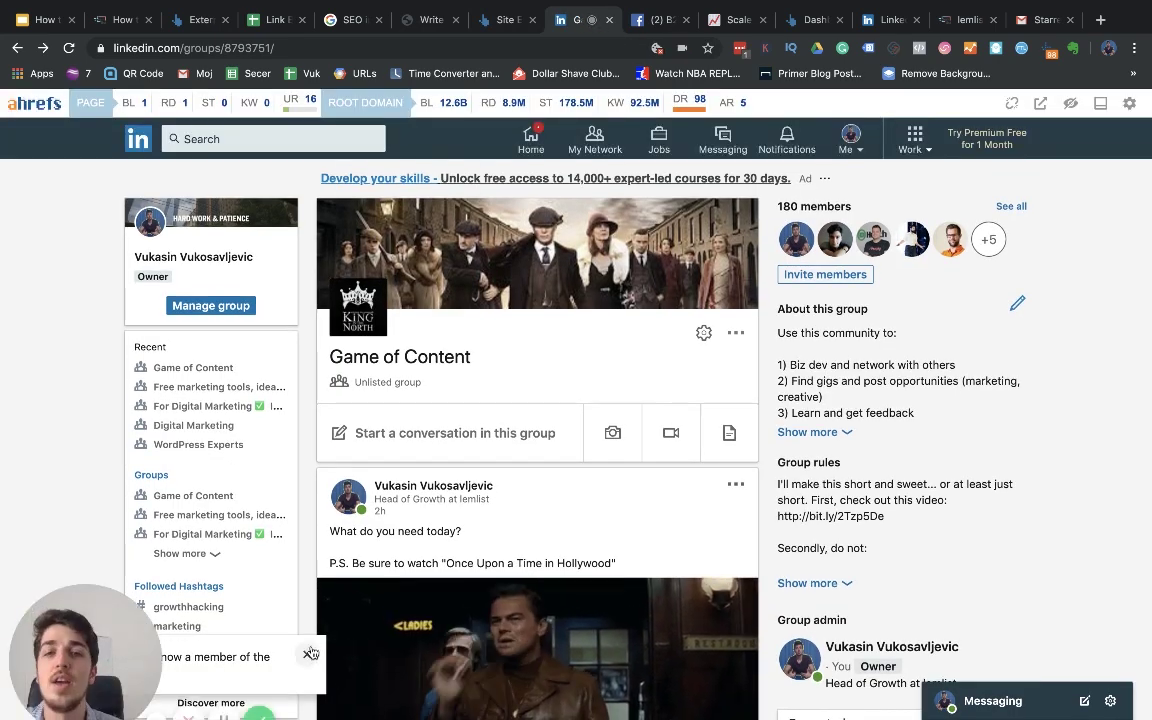
{"action": "left_click", "coordinate": [311, 653]}
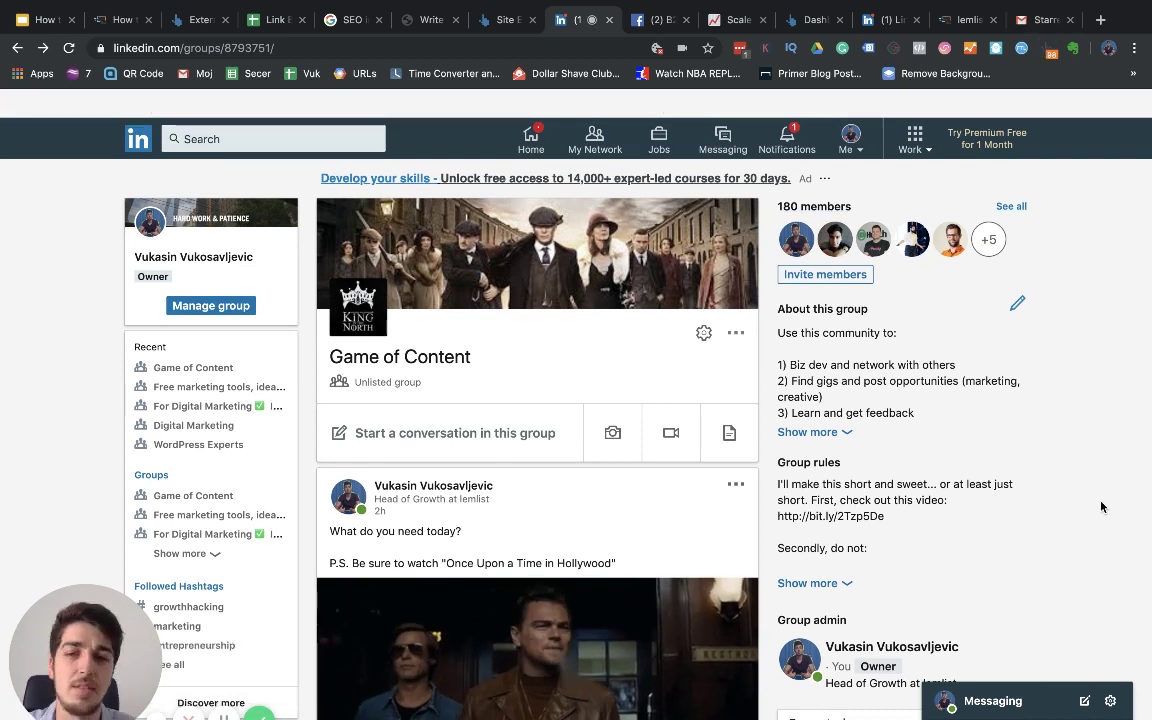
{"action": "scroll", "coordinate": [1101, 507], "scroll_direction": "down", "scroll_amount": 2}
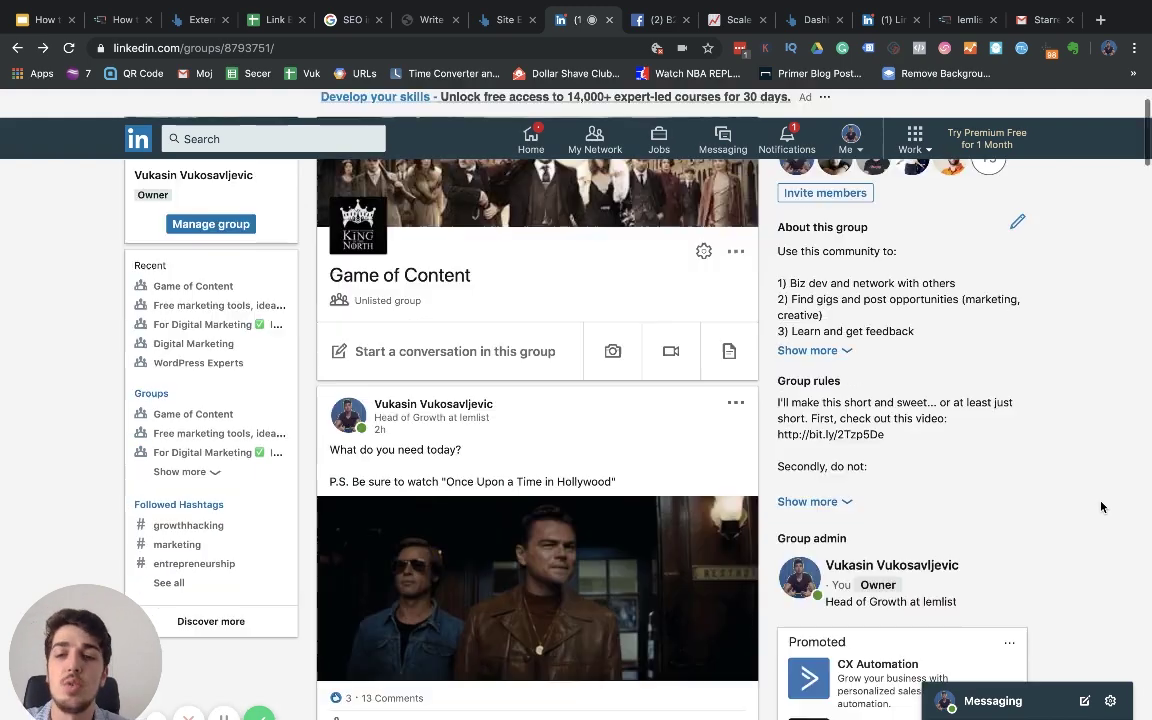
{"action": "scroll", "coordinate": [1101, 507], "scroll_direction": "down", "scroll_amount": 3}
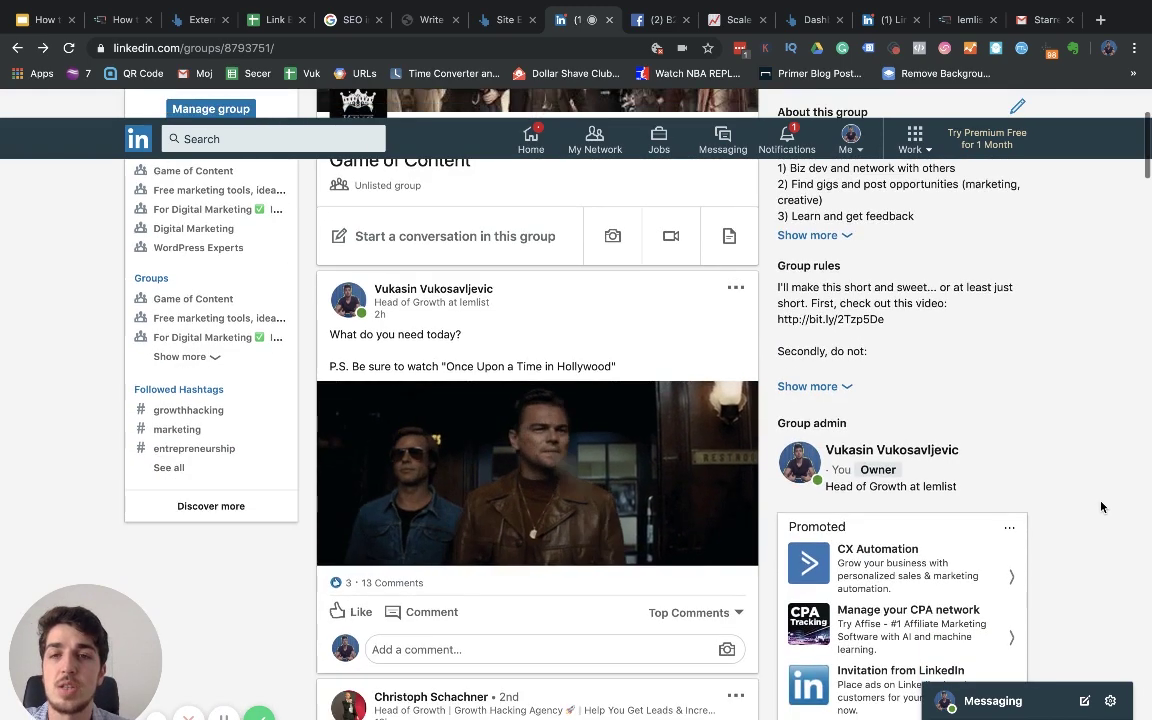
{"action": "scroll", "coordinate": [1101, 507], "scroll_direction": "up", "scroll_amount": 5}
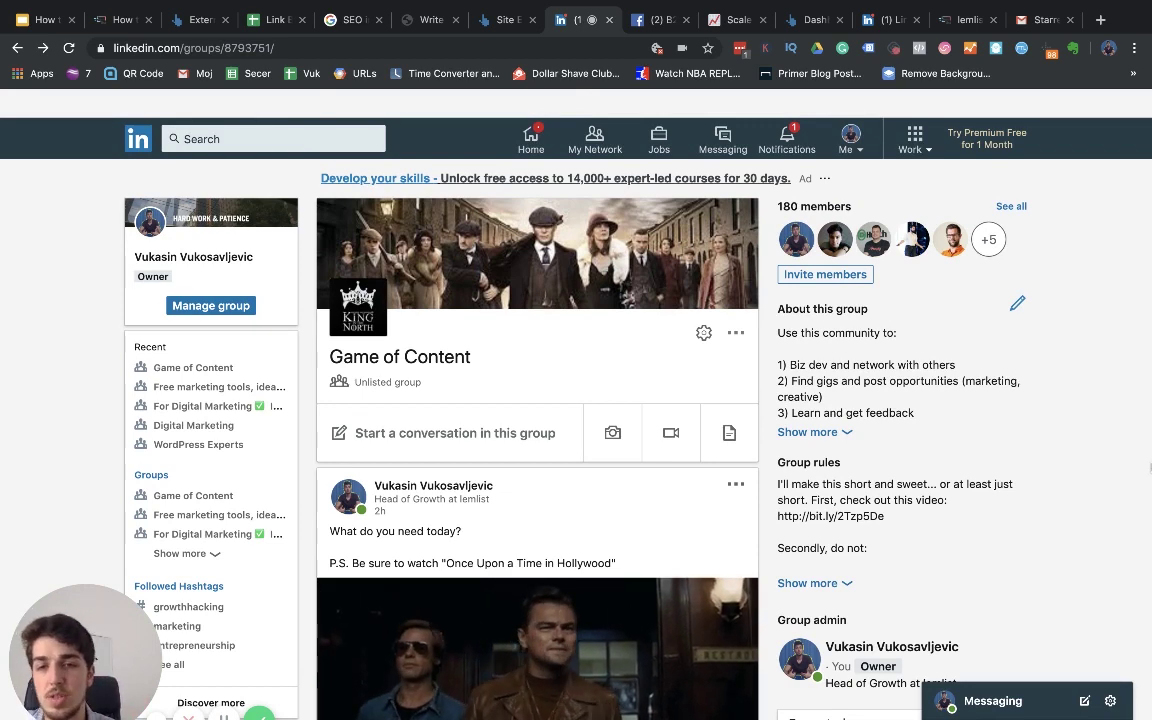
{"action": "scroll", "coordinate": [349, 333], "scroll_direction": "down", "scroll_amount": 4}
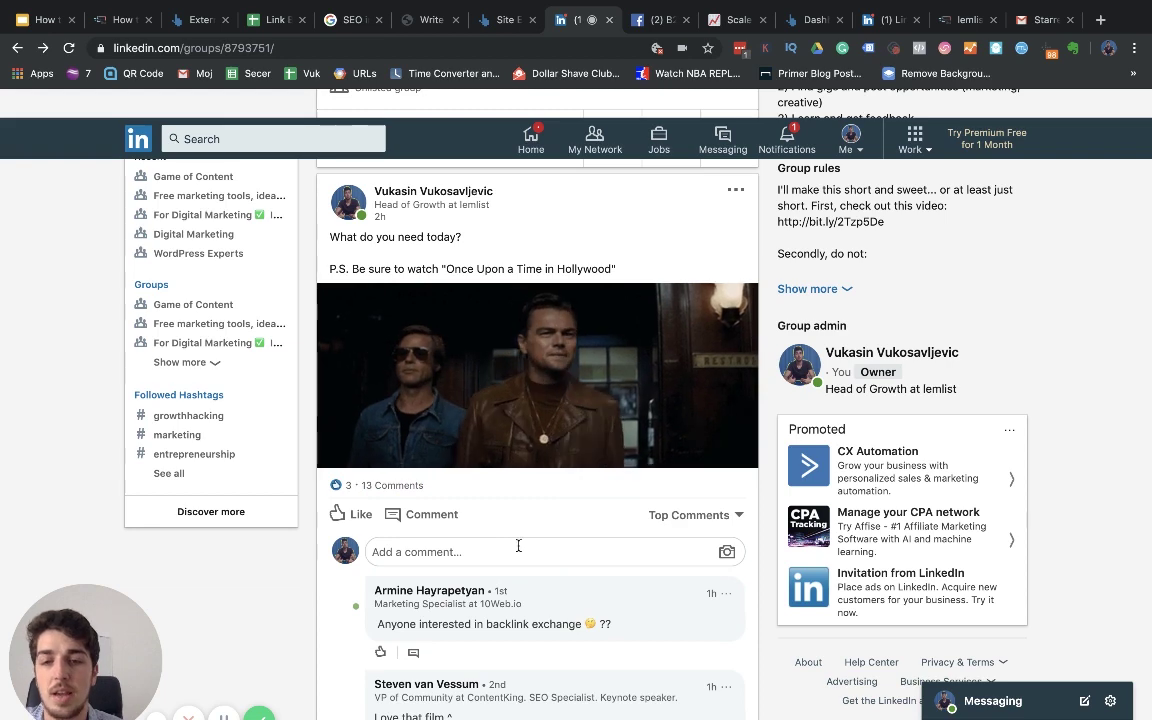
{"action": "scroll", "coordinate": [518, 545], "scroll_direction": "down", "scroll_amount": 2}
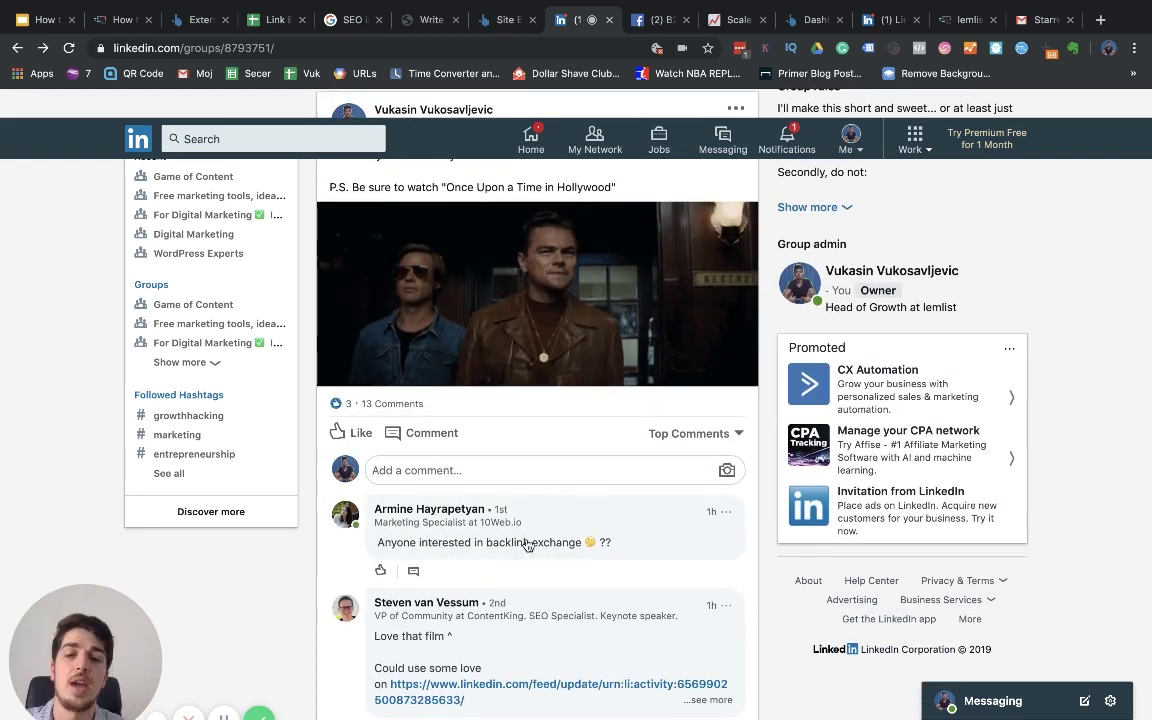
Read the backlink exchange and promotion requests in the comments under the "What do you need today?" post.
{"action": "scroll", "coordinate": [528, 543], "scroll_direction": "down", "scroll_amount": 2}
{"action": "scroll", "coordinate": [528, 543], "scroll_direction": "down", "scroll_amount": 2}
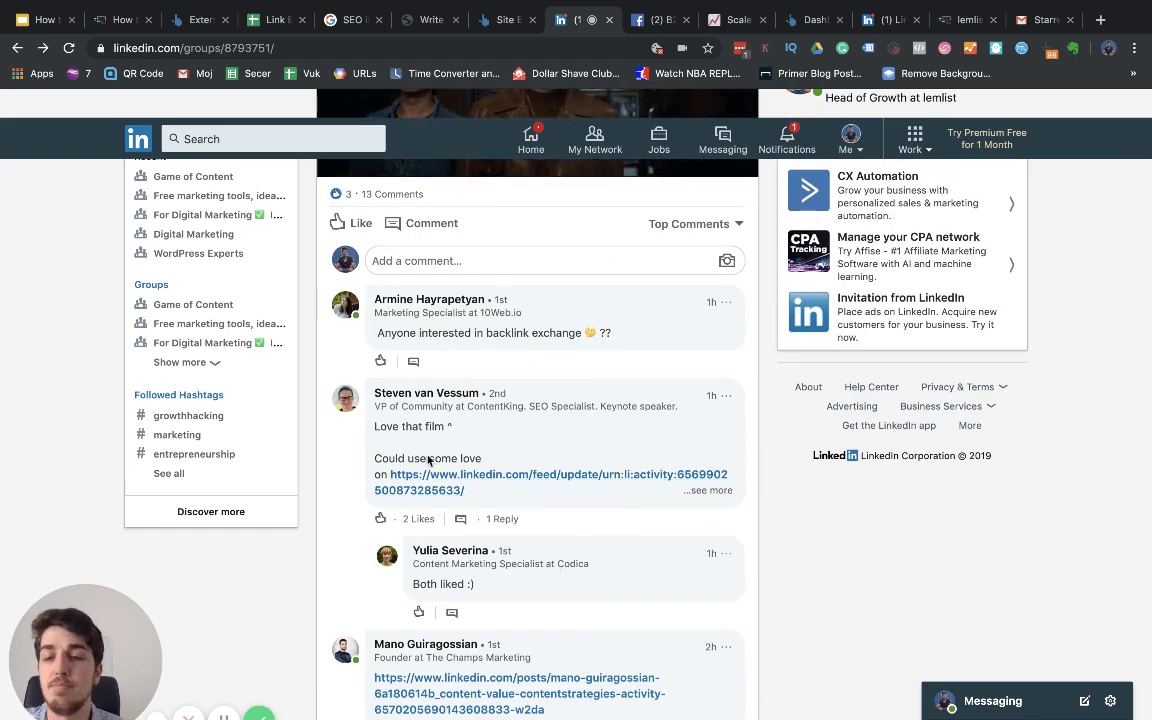
{"action": "scroll", "coordinate": [607, 565], "scroll_direction": "down", "scroll_amount": 1}
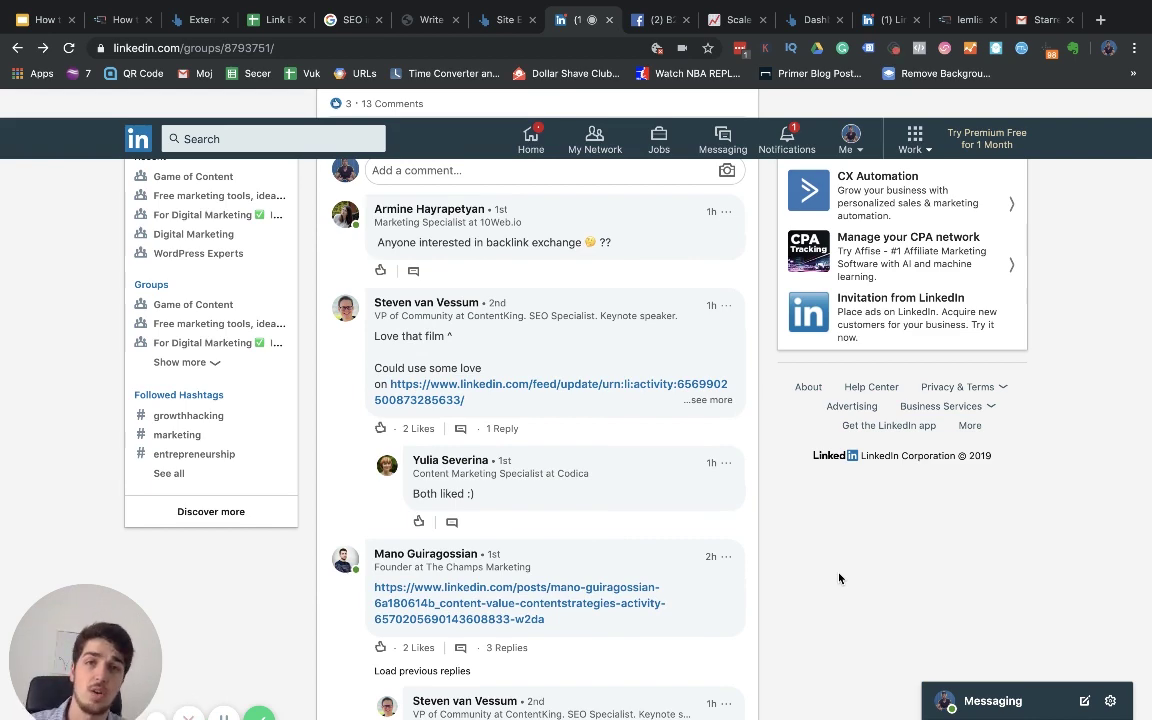
{"action": "scroll", "coordinate": [628, 503], "scroll_direction": "up", "scroll_amount": 5}
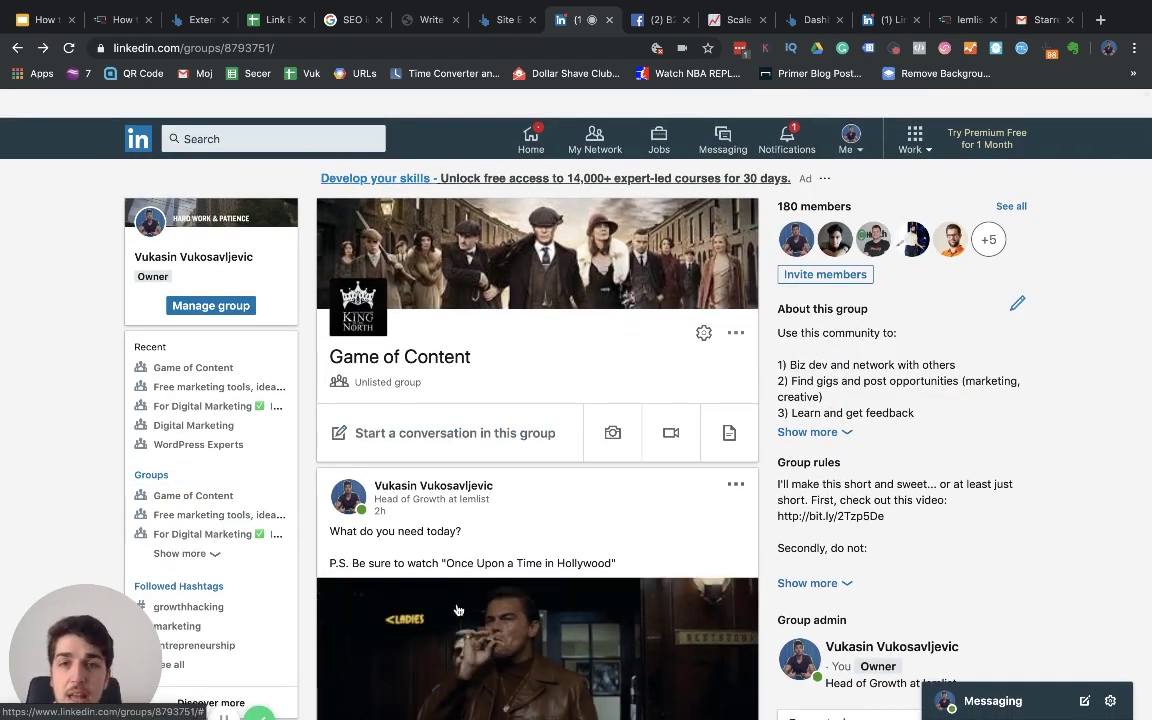
Switch to the B2B Bloggers Boost Group on Facebook and skim its announcement and recent posts.
{"action": "left_click", "coordinate": [652, 19]}
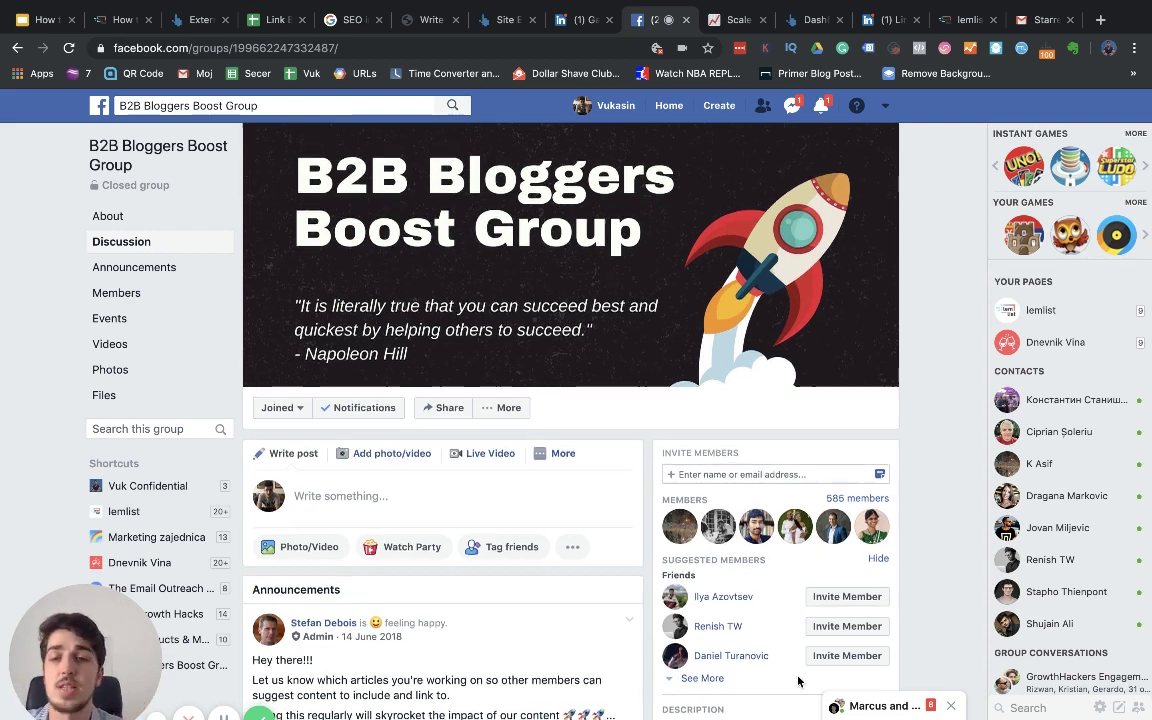
{"action": "scroll", "coordinate": [800, 680], "scroll_direction": "down", "scroll_amount": 3}
{"action": "scroll", "coordinate": [451, 329], "scroll_direction": "down", "scroll_amount": 8}
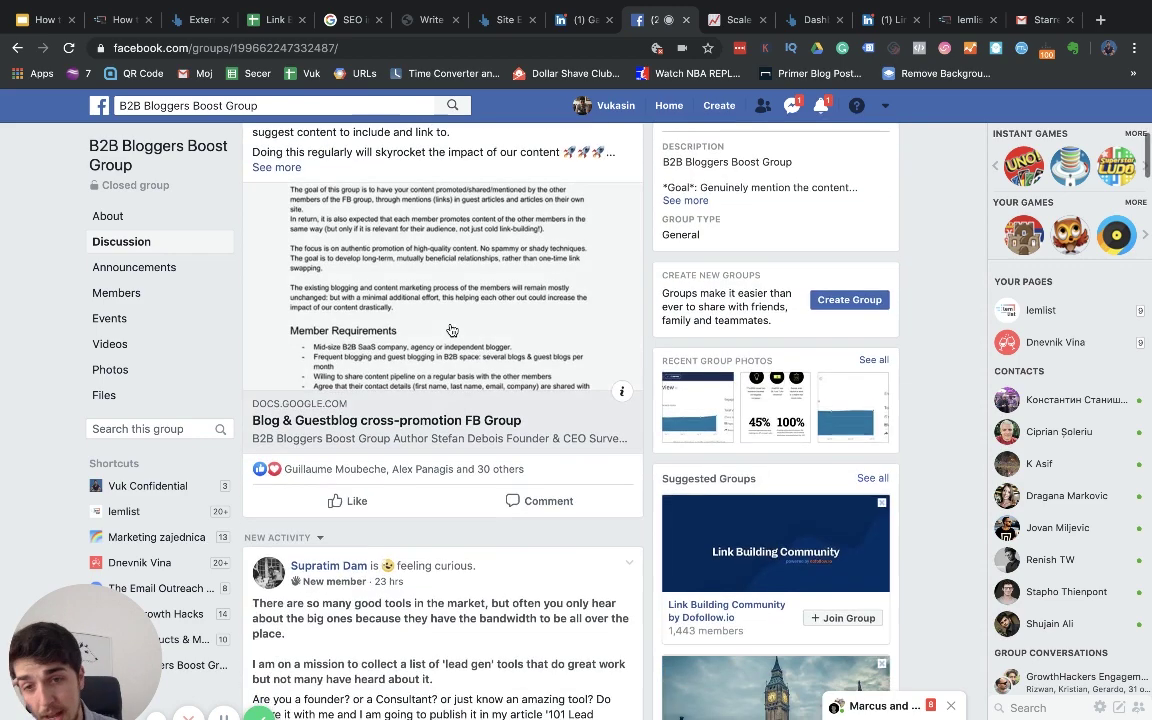
Search the B2B Bloggers Boost Group for posts matching the member's first name and skim the results.
{"action": "left_click", "coordinate": [117, 428]}
{"action": "type", "text": "vukasin"}
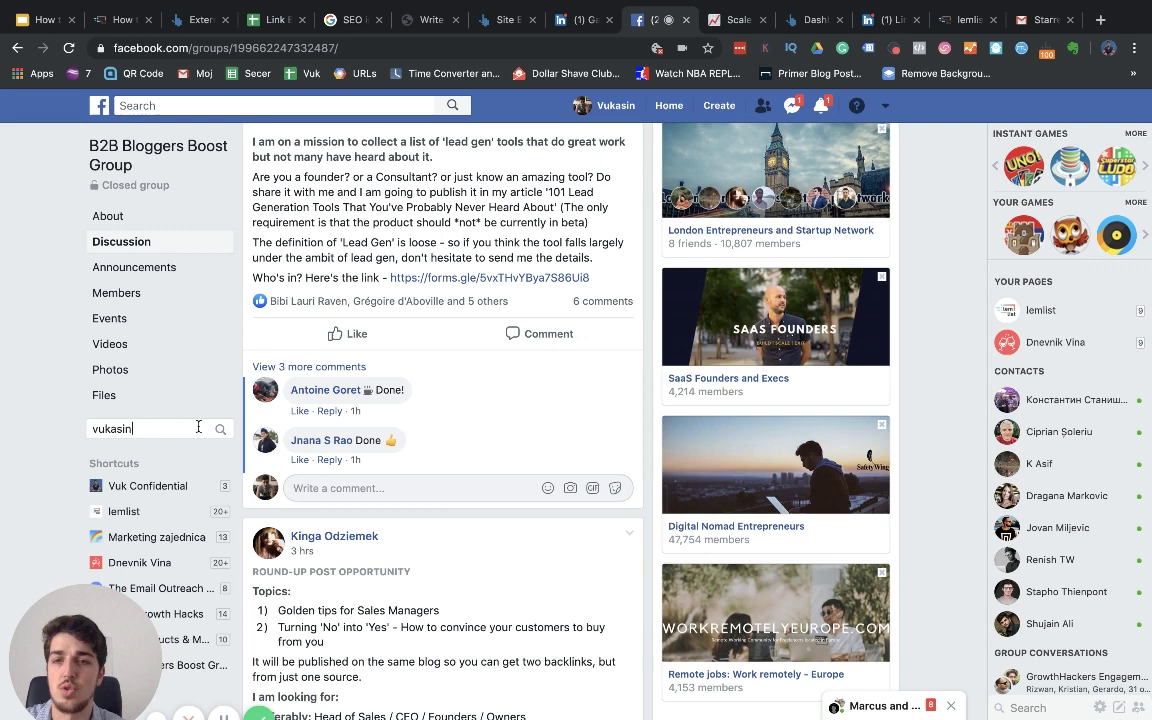
{"action": "key", "text": "Return"}
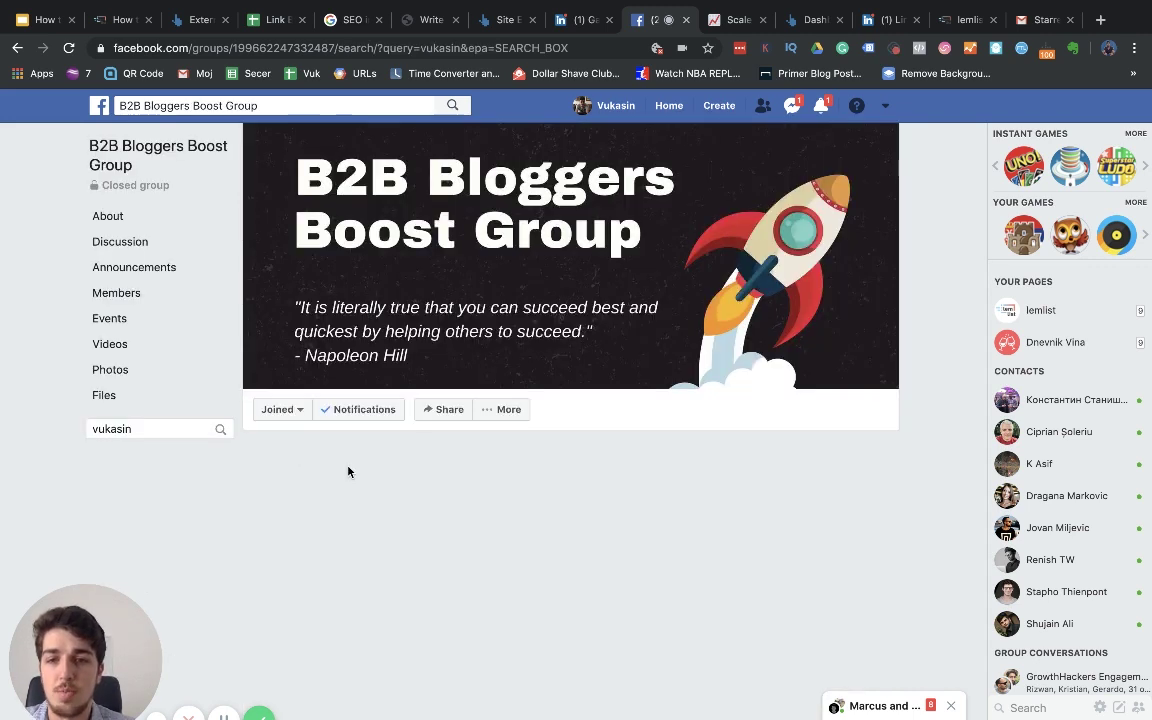
{"action": "scroll", "coordinate": [348, 472], "scroll_direction": "down", "scroll_amount": 2}
{"action": "scroll", "coordinate": [348, 472], "scroll_direction": "down", "scroll_amount": 2}
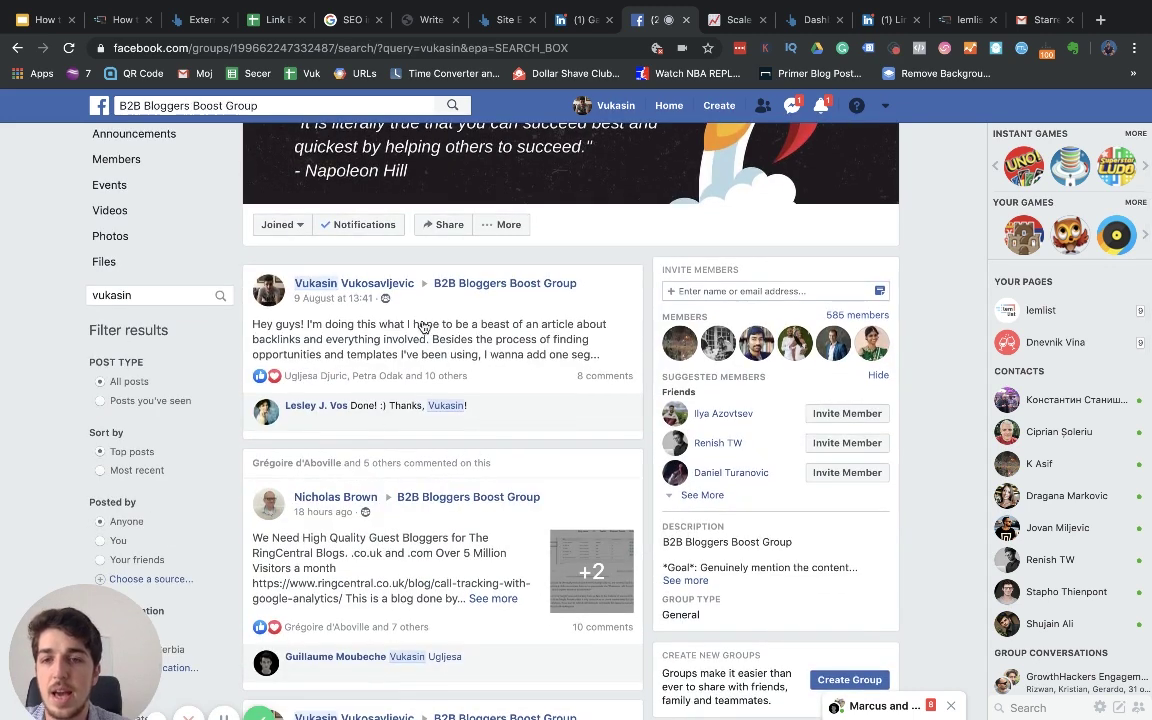
Open the group post asking SEO experts for quotes for a backlinks article, read its comments and close it.
{"action": "left_click", "coordinate": [597, 376]}
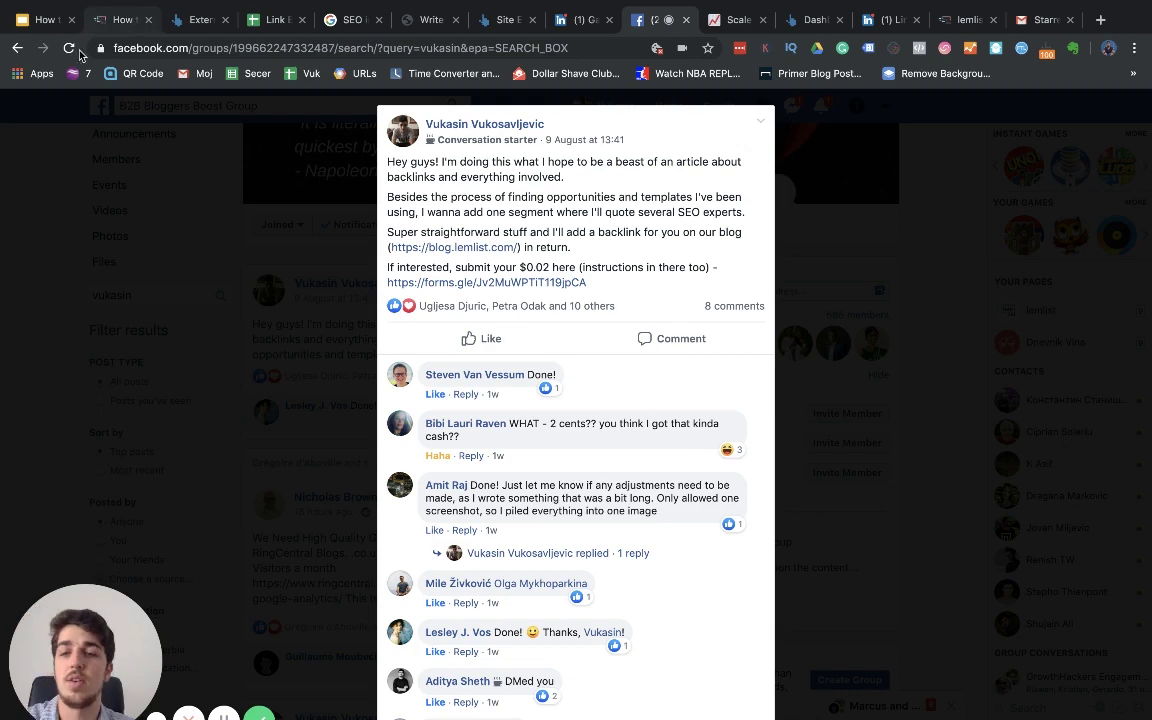
{"action": "scroll", "coordinate": [522, 435], "scroll_direction": "down", "scroll_amount": 3}
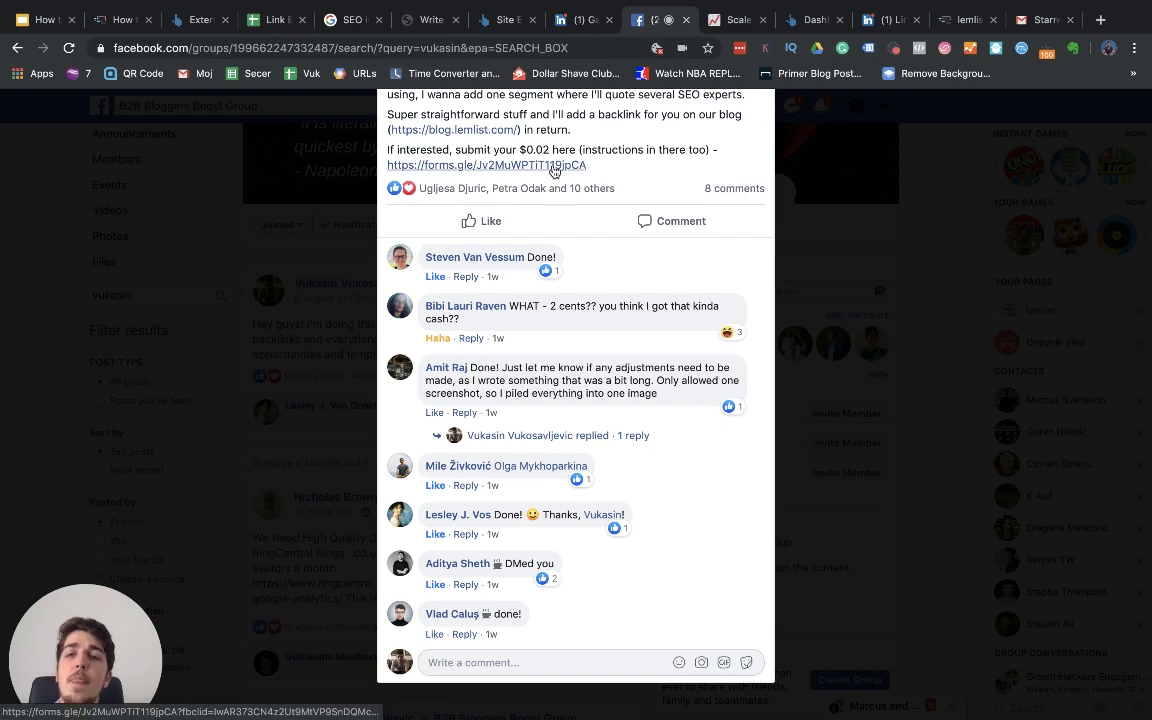
{"action": "left_click", "coordinate": [837, 319]}
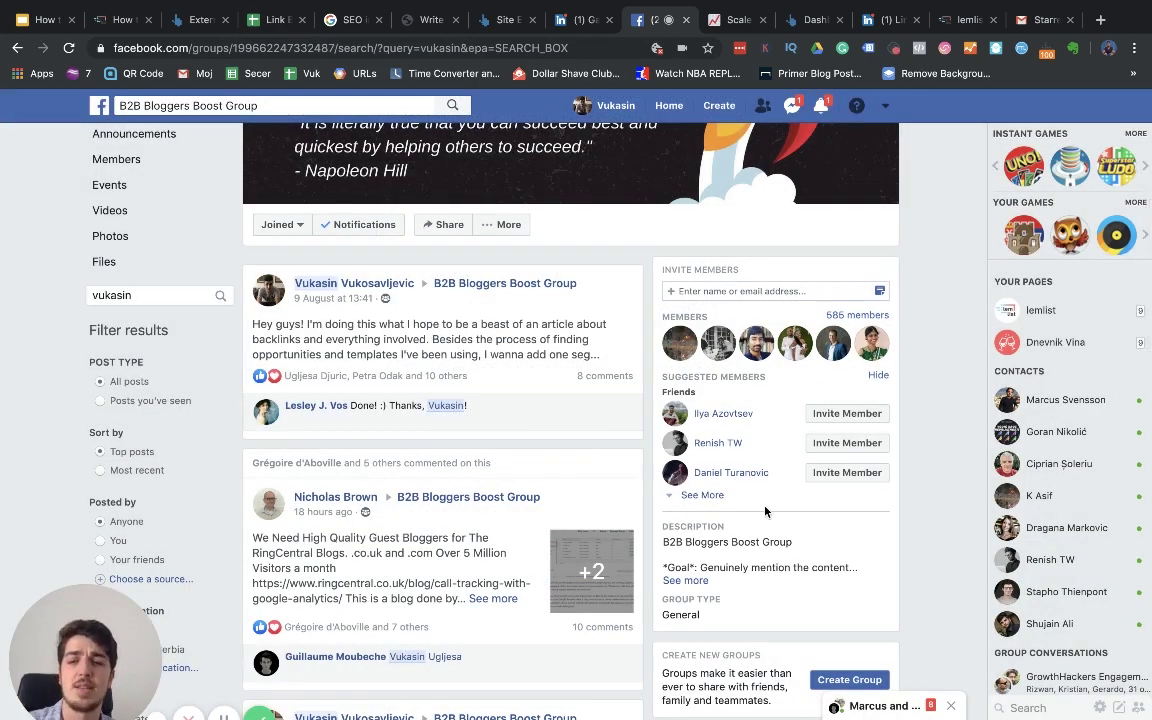
View the Scale Math site and return to the "The process of finding backlinks" slide in Google Slides.
{"action": "left_click", "coordinate": [728, 19]}
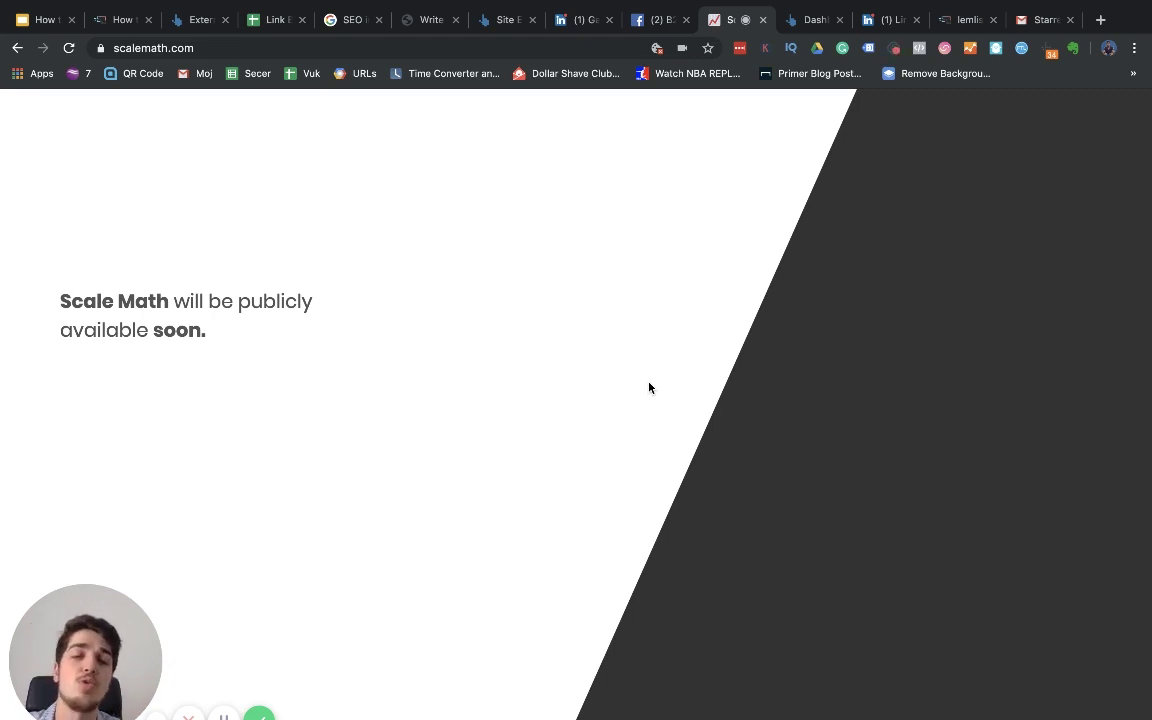
{"action": "key", "text": "super+1"}
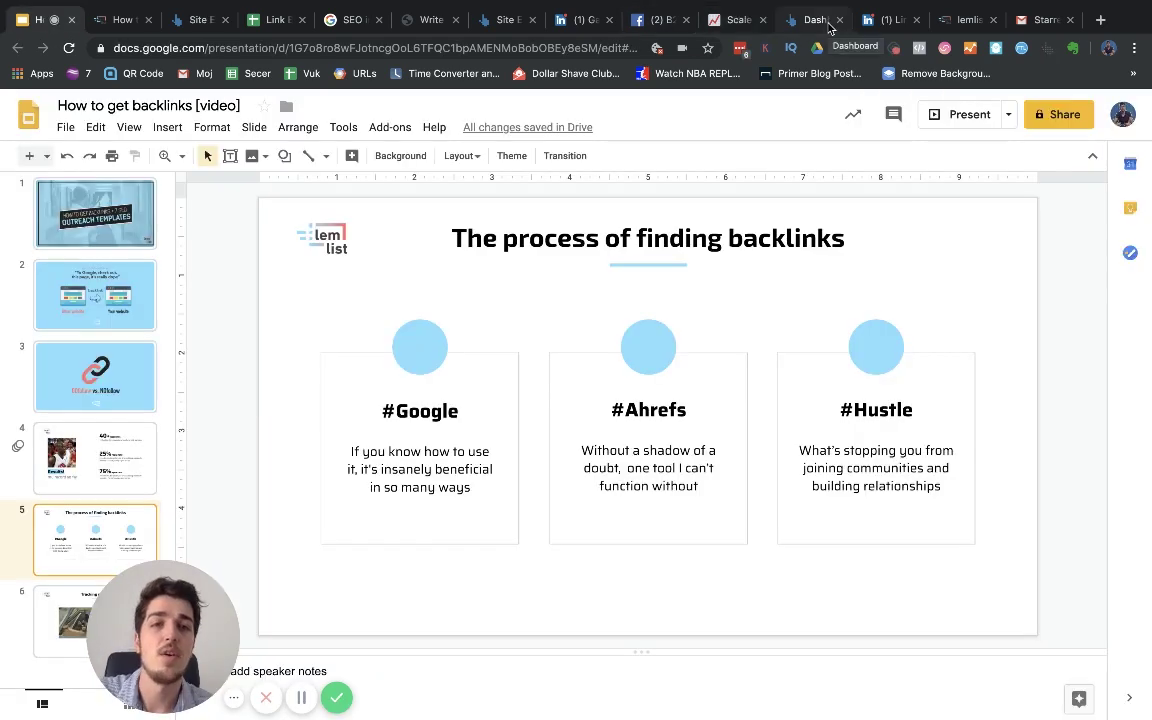
Switch to lemlist and skim the list of SEO campaigns with their statistics.
{"action": "left_click", "coordinate": [946, 21]}
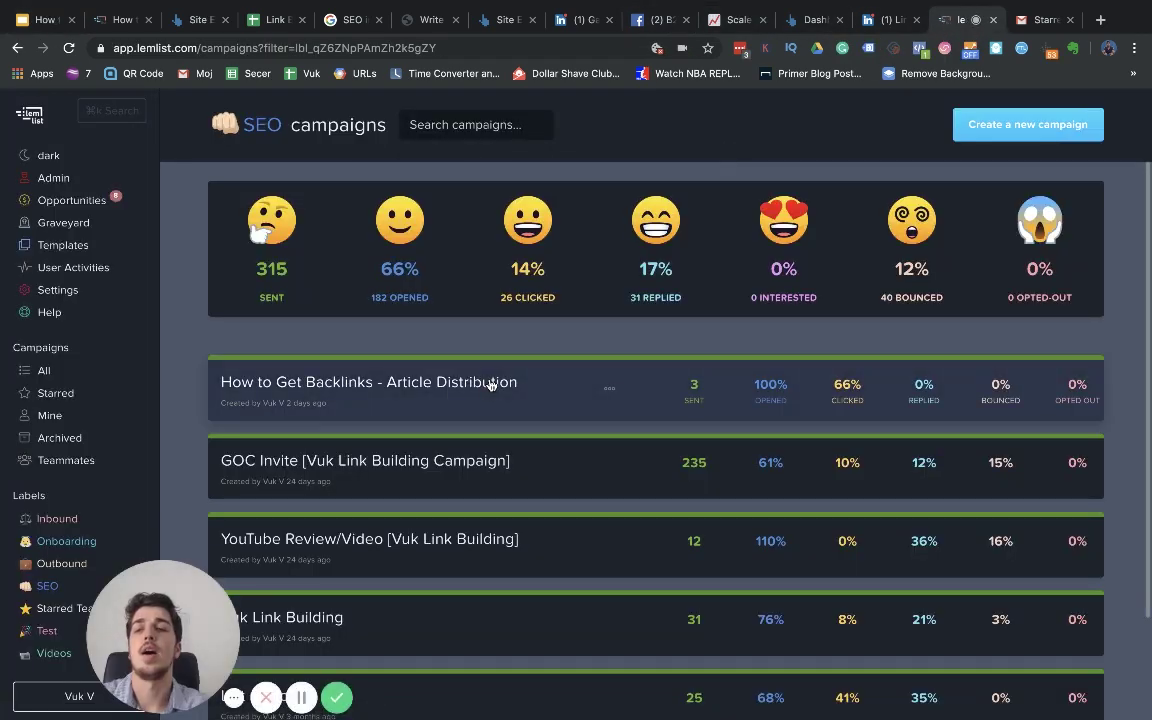
{"action": "left_click_drag", "start_coordinate": [172, 613], "coordinate": [118, 605]}
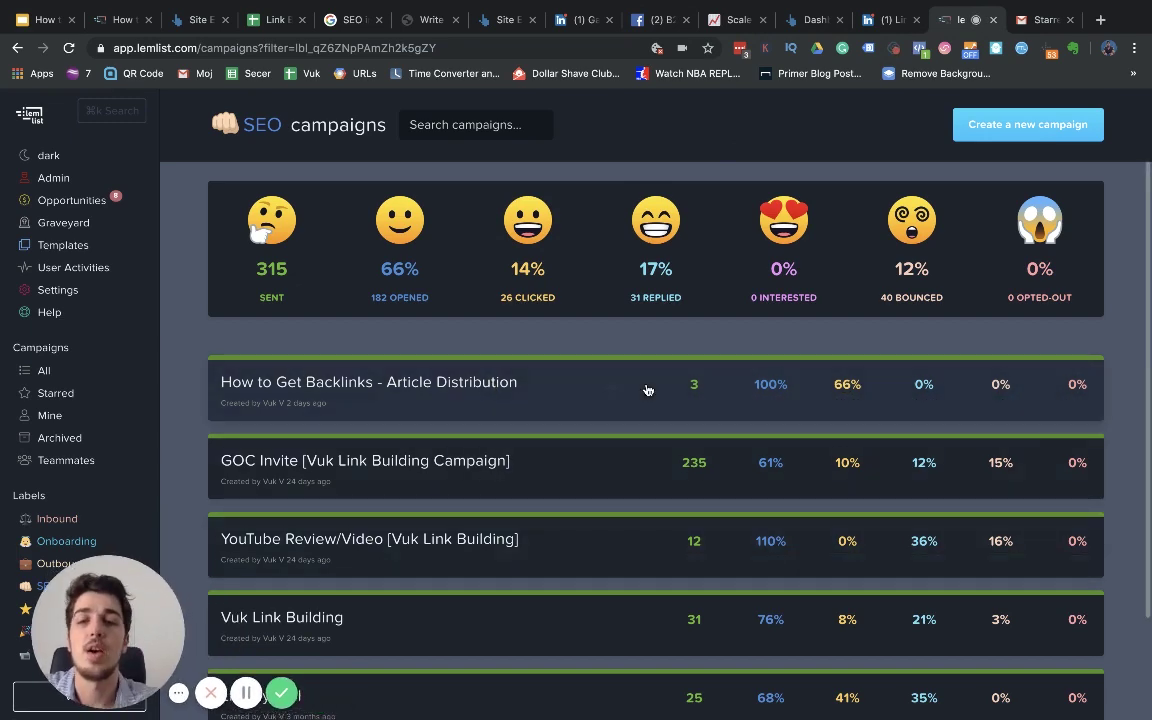
{"action": "scroll", "coordinate": [625, 310], "scroll_direction": "down", "scroll_amount": 1}
{"action": "scroll", "coordinate": [545, 212], "scroll_direction": "up", "scroll_amount": 1}
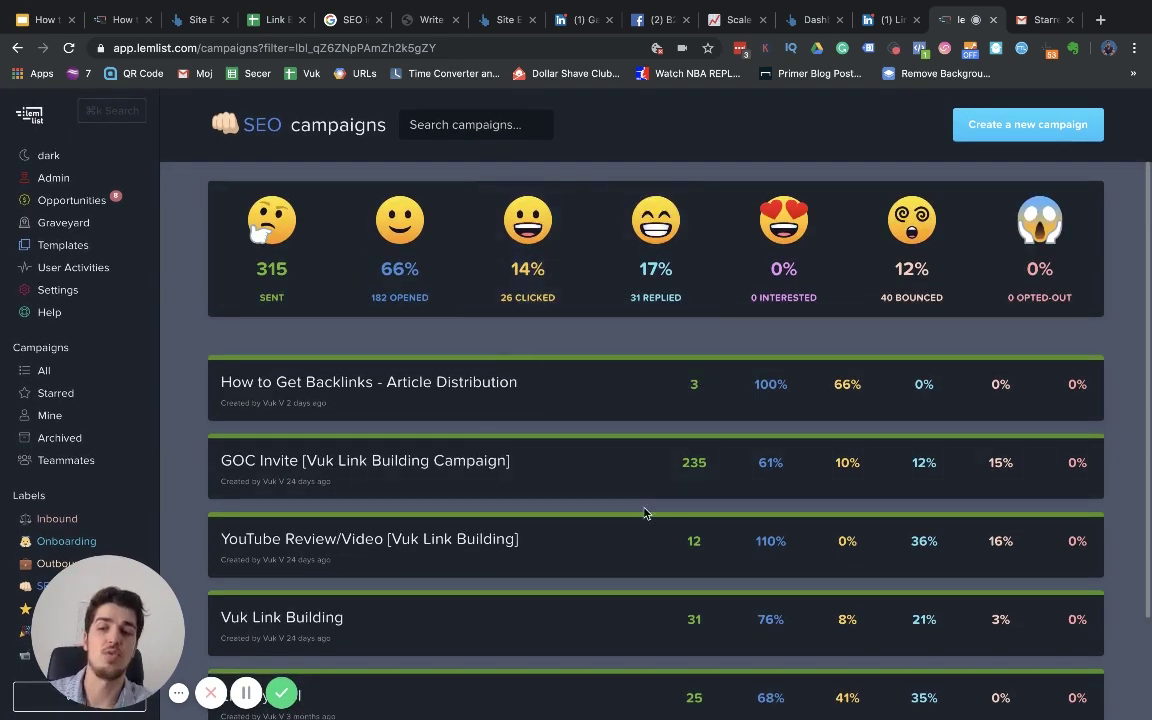
{"action": "scroll", "coordinate": [566, 496], "scroll_direction": "down", "scroll_amount": 2}
{"action": "scroll", "coordinate": [566, 496], "scroll_direction": "up", "scroll_amount": 2}
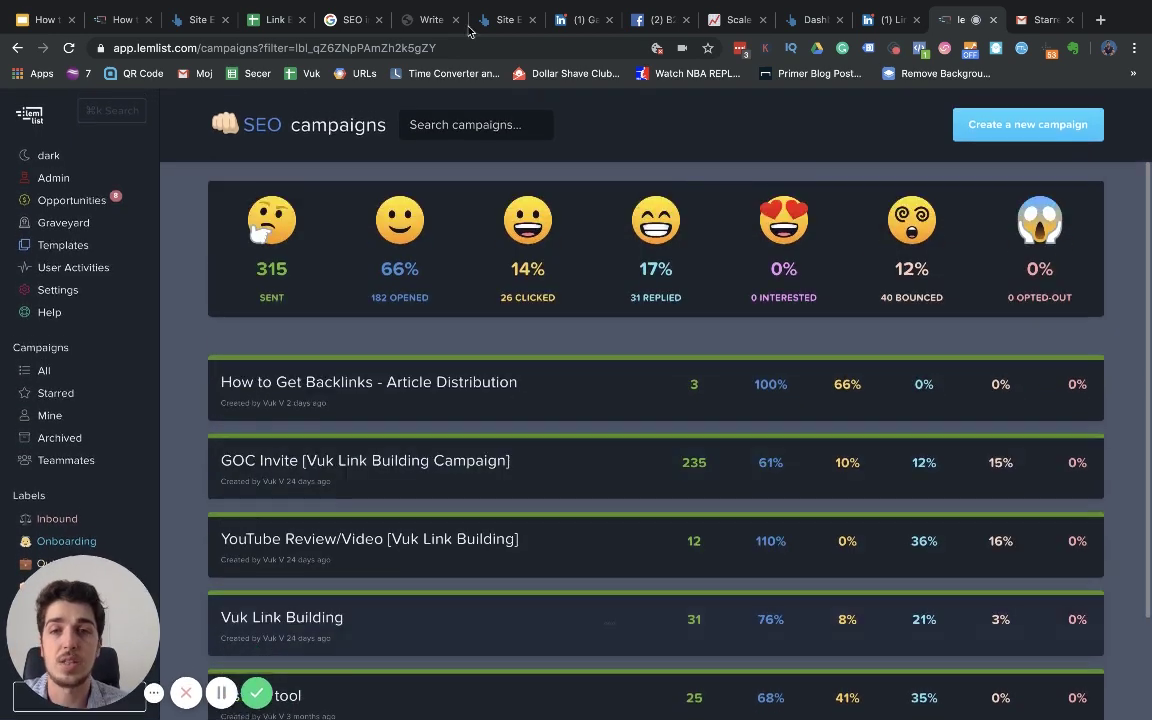
{"action": "scroll", "coordinate": [648, 399], "scroll_direction": "down", "scroll_amount": 1}
{"action": "scroll", "coordinate": [648, 399], "scroll_direction": "up", "scroll_amount": 1}
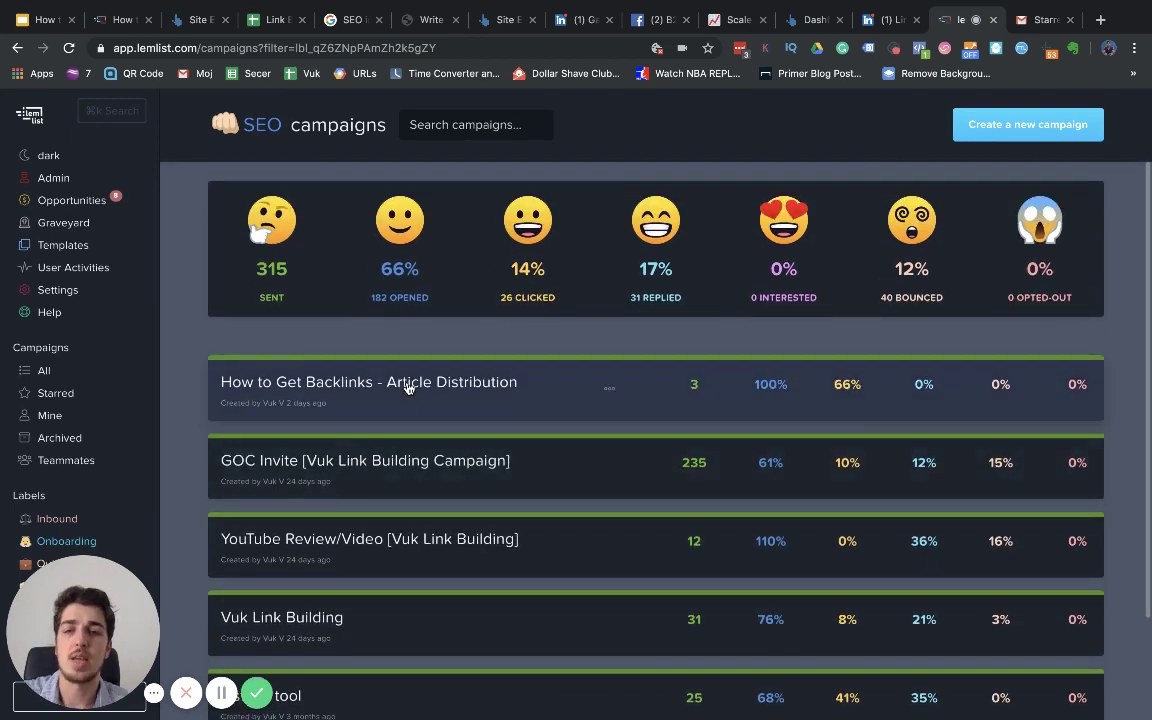
Open the "How to Get Backlinks - Article Distribution" campaign and read its email messages.
{"action": "left_click", "coordinate": [407, 388]}
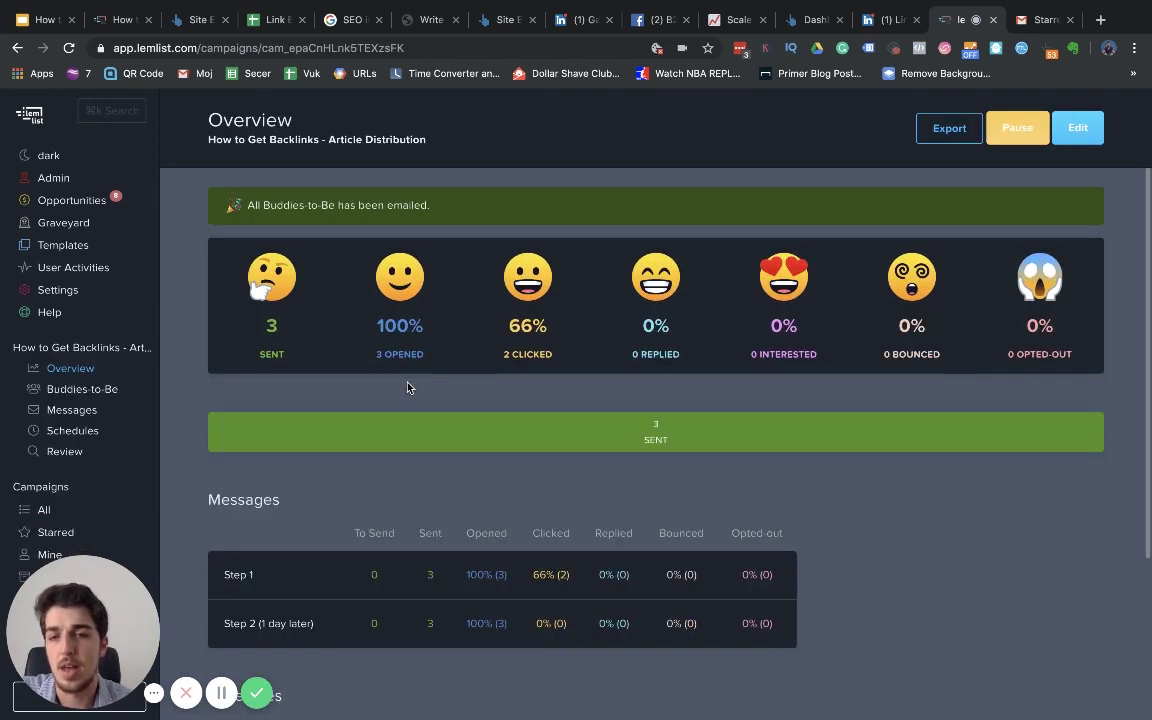
{"action": "left_click", "coordinate": [123, 20]}
{"action": "scroll", "coordinate": [473, 414], "scroll_direction": "down", "scroll_amount": 5}
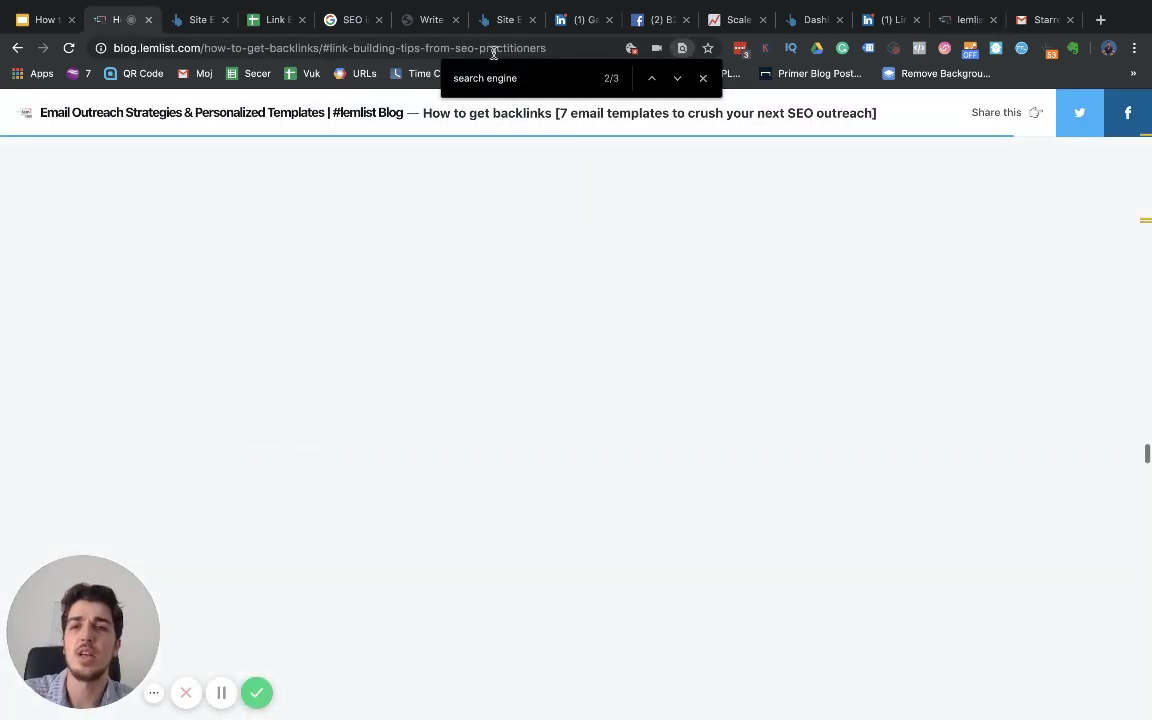
{"action": "left_click", "coordinate": [957, 24]}
{"action": "left_click", "coordinate": [85, 411]}
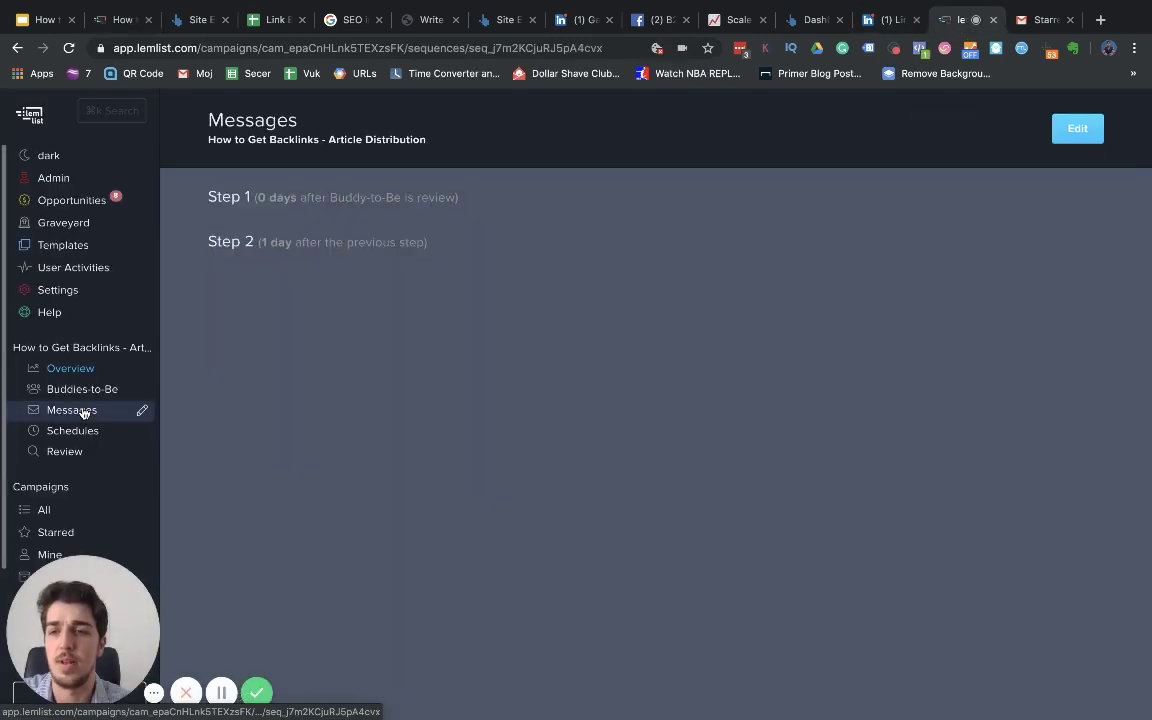
{"action": "scroll", "coordinate": [960, 180], "scroll_direction": "down", "scroll_amount": 1}
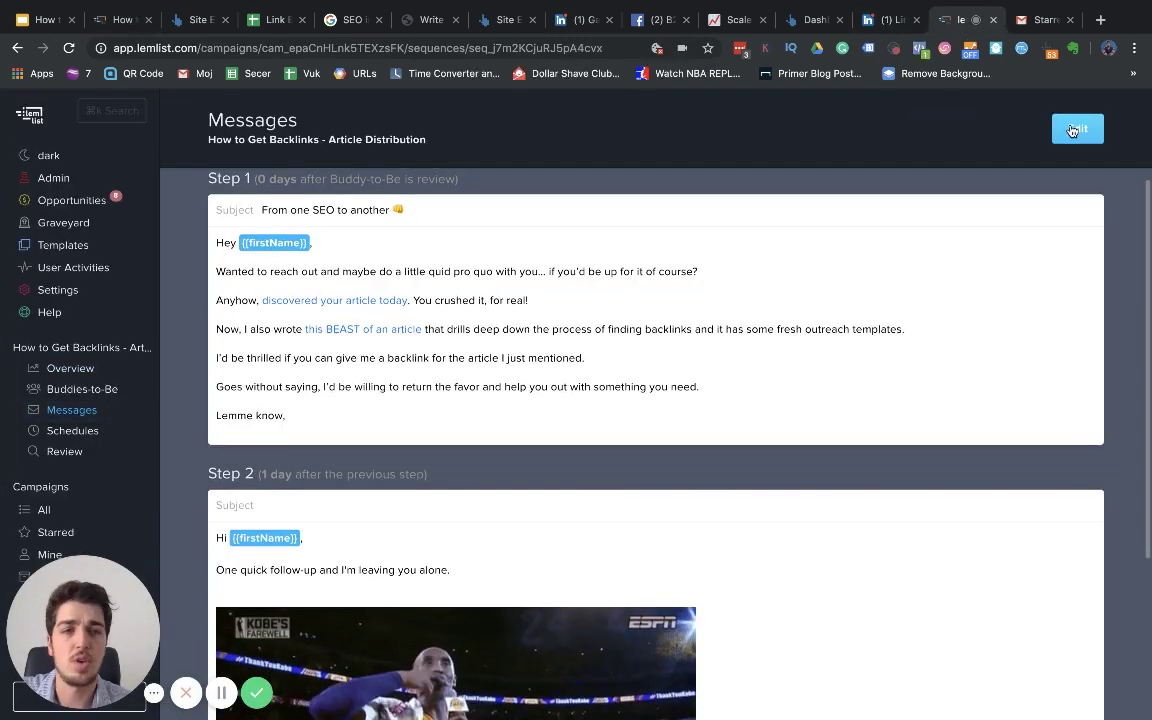
Add a third step to the campaign's message sequence and open the inspirational email templates for it.
{"action": "left_click", "coordinate": [1076, 129]}
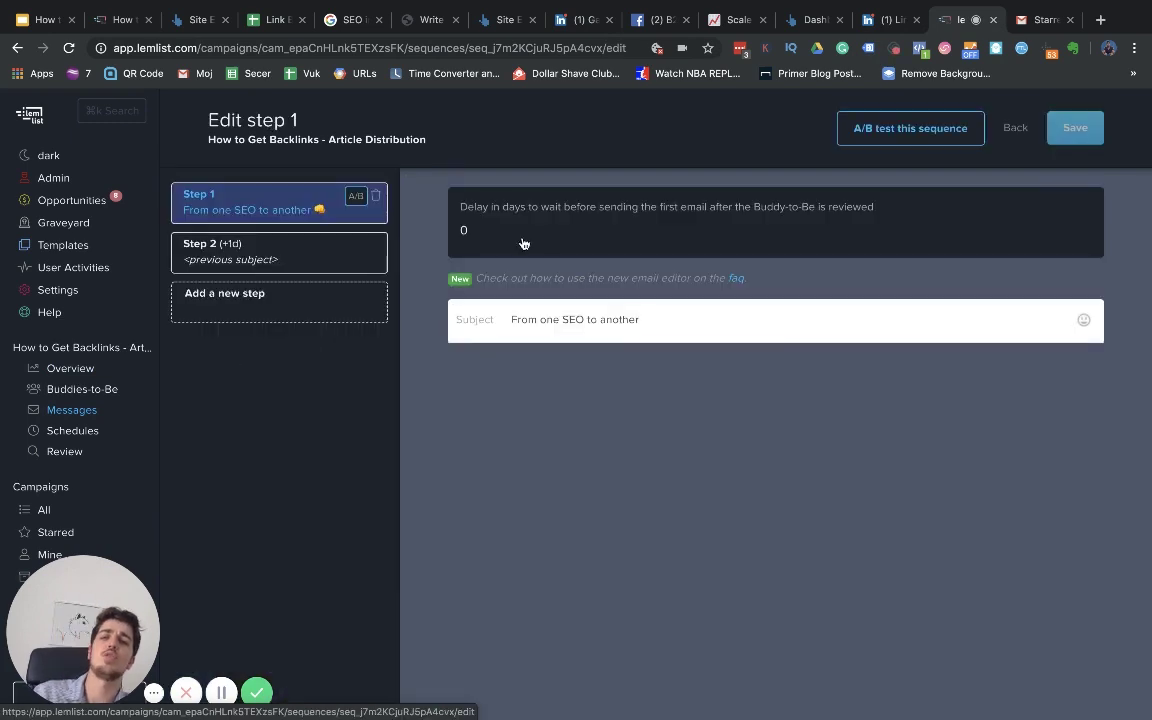
{"action": "left_click", "coordinate": [352, 305]}
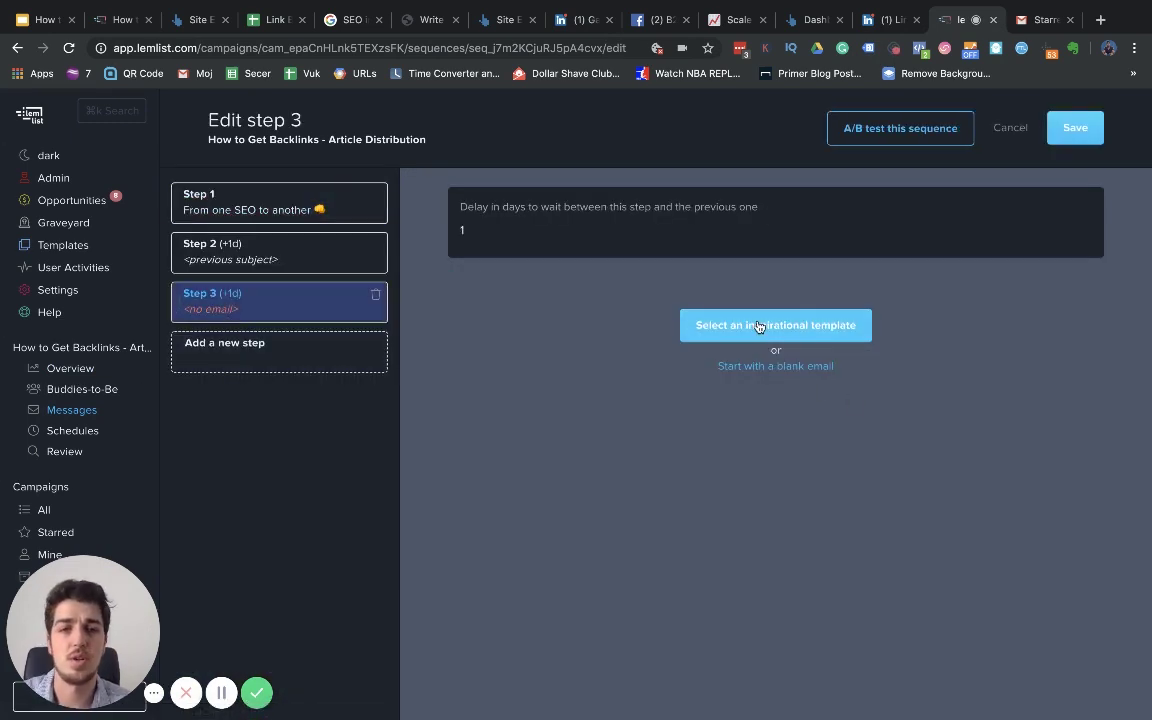
{"action": "left_click", "coordinate": [758, 327]}
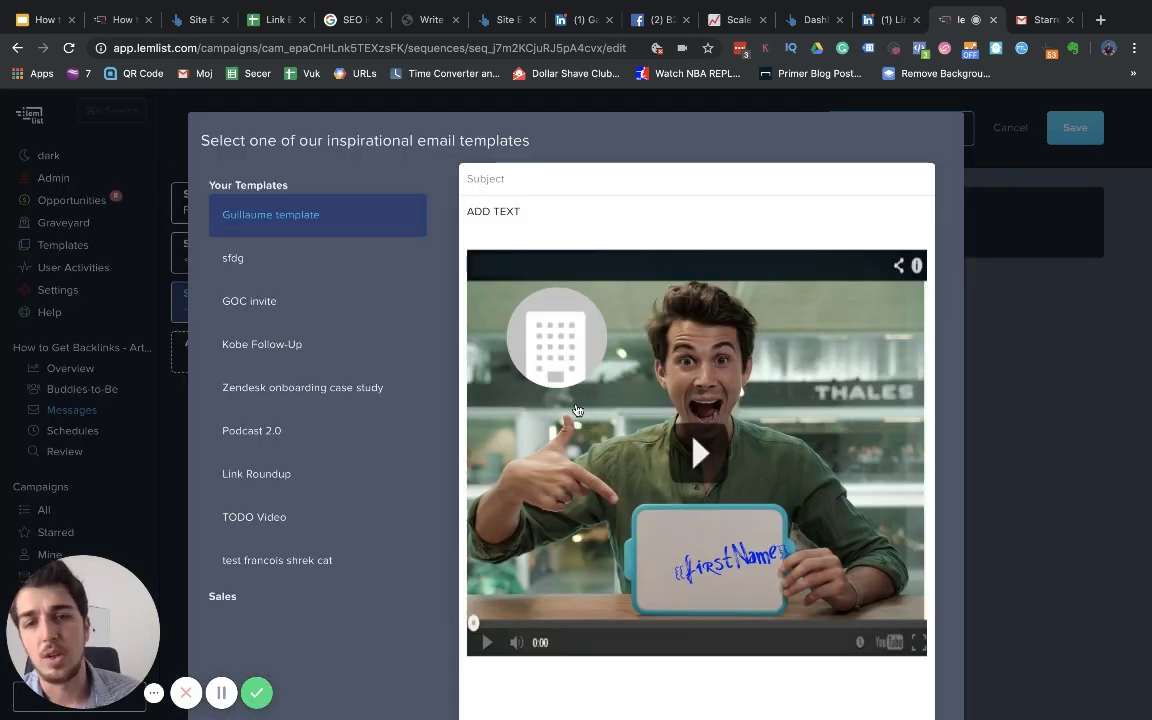
Find the SEO/Backlinks category among the email templates and preview the "Unlinked mention" template.
{"action": "scroll", "coordinate": [368, 507], "scroll_direction": "down", "scroll_amount": 6}
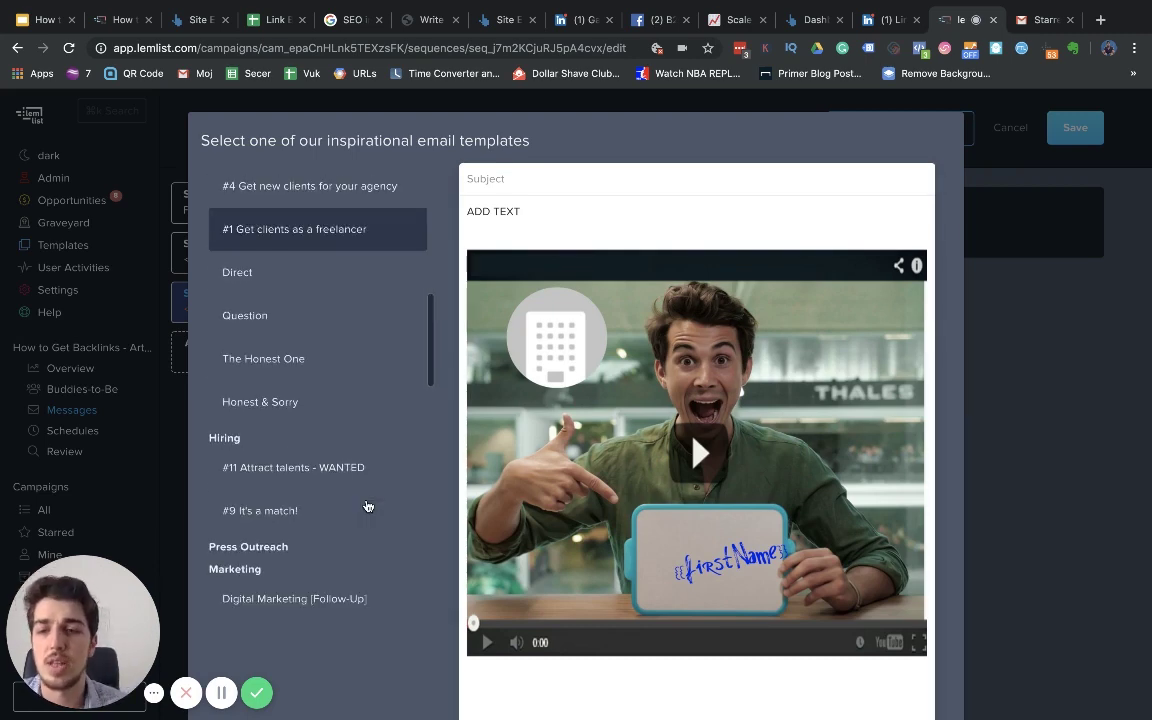
{"action": "scroll", "coordinate": [368, 507], "scroll_direction": "down", "scroll_amount": 3}
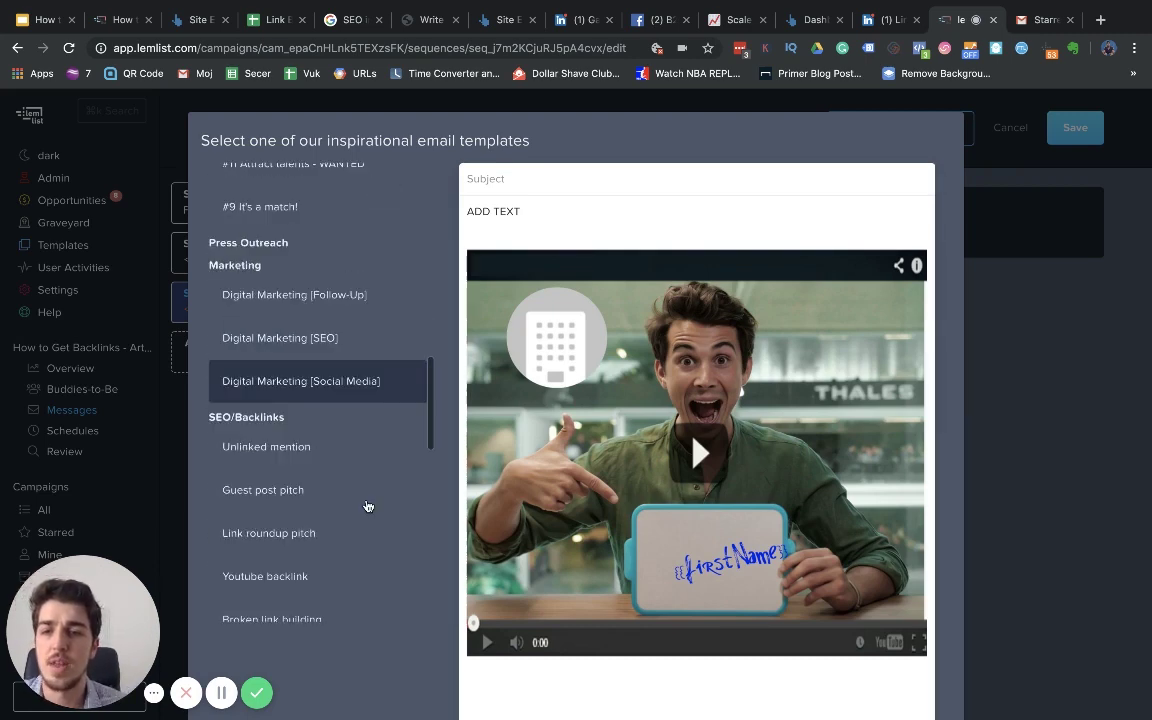
{"action": "scroll", "coordinate": [340, 450], "scroll_direction": "down", "scroll_amount": 2}
{"action": "scroll", "coordinate": [310, 400], "scroll_direction": "down", "scroll_amount": 2}
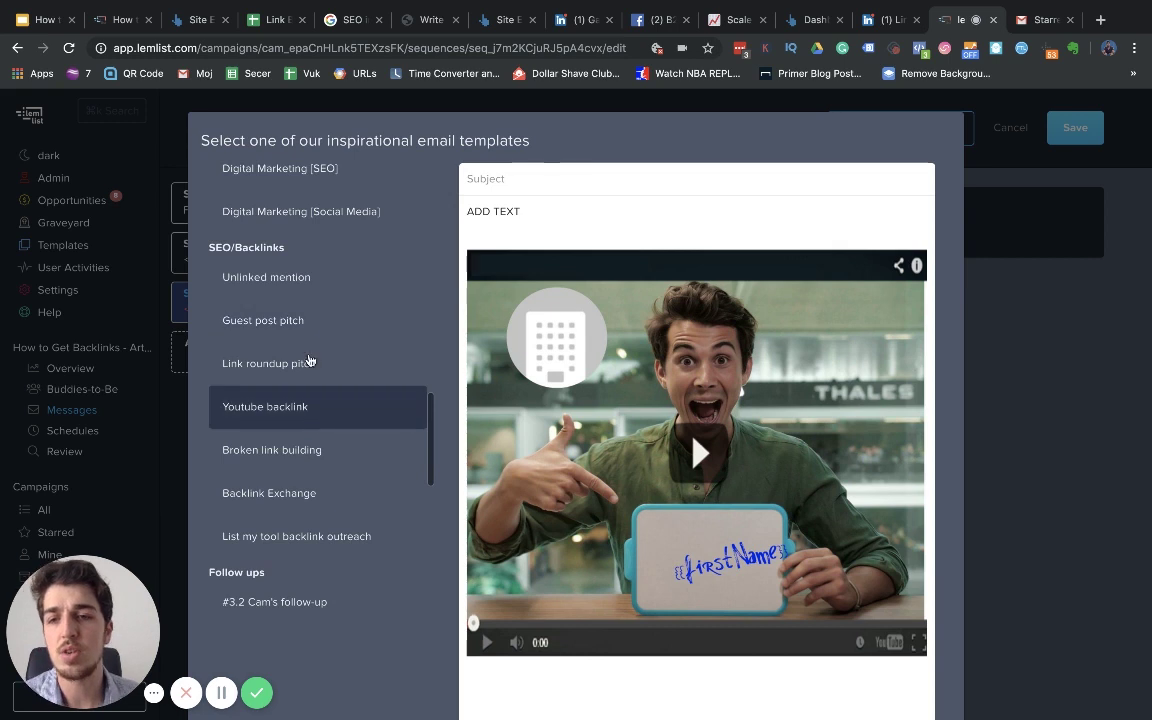
{"action": "left_click", "coordinate": [302, 293]}
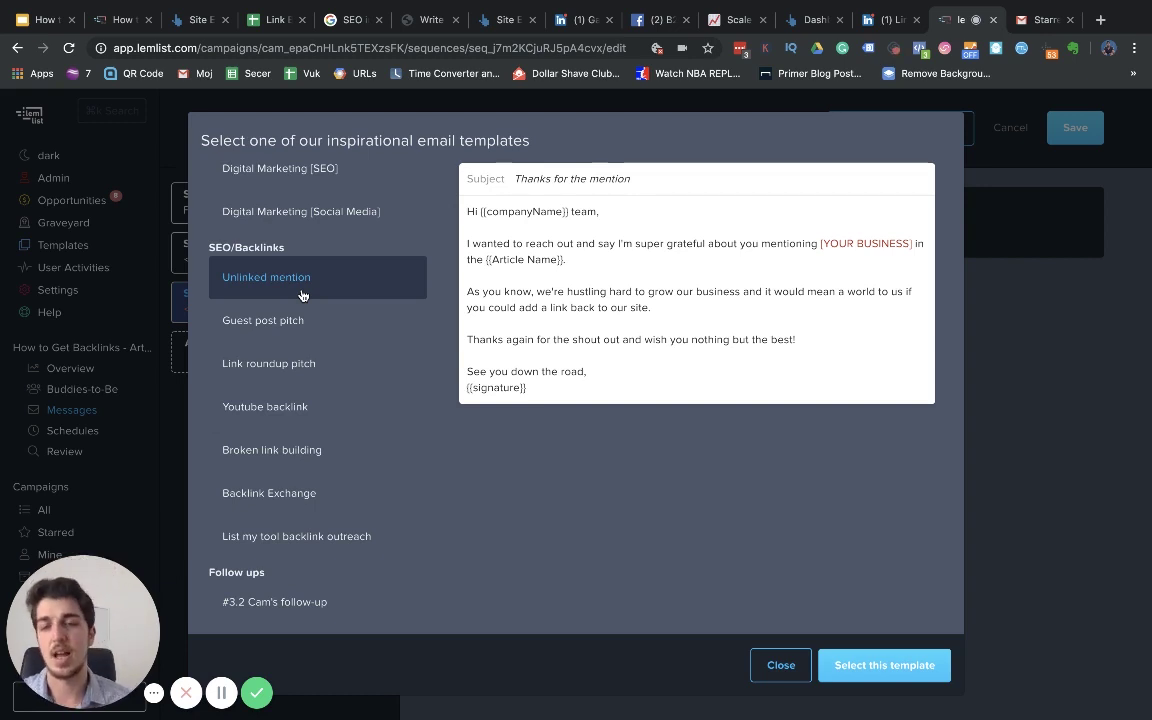
{"action": "left_click", "coordinate": [301, 290]}
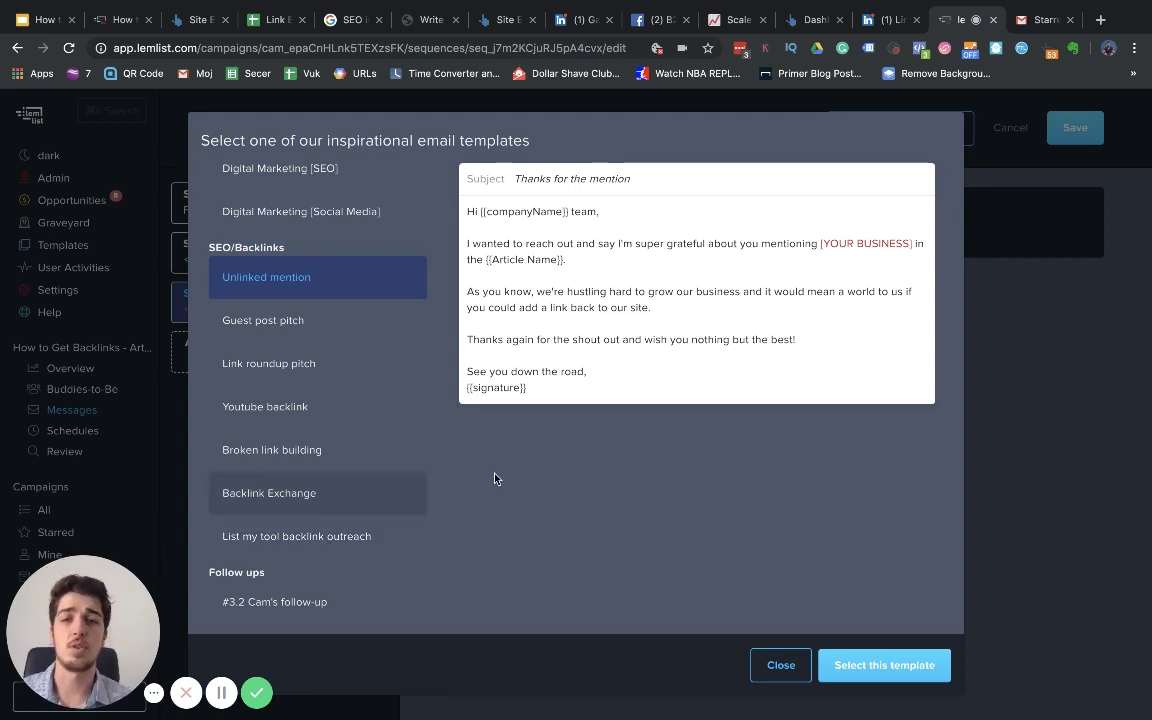
Preview and compare the "Guest post pitch", "Link roundup pitch" and "Youtube backlink" email templates.
{"action": "left_click", "coordinate": [258, 316]}
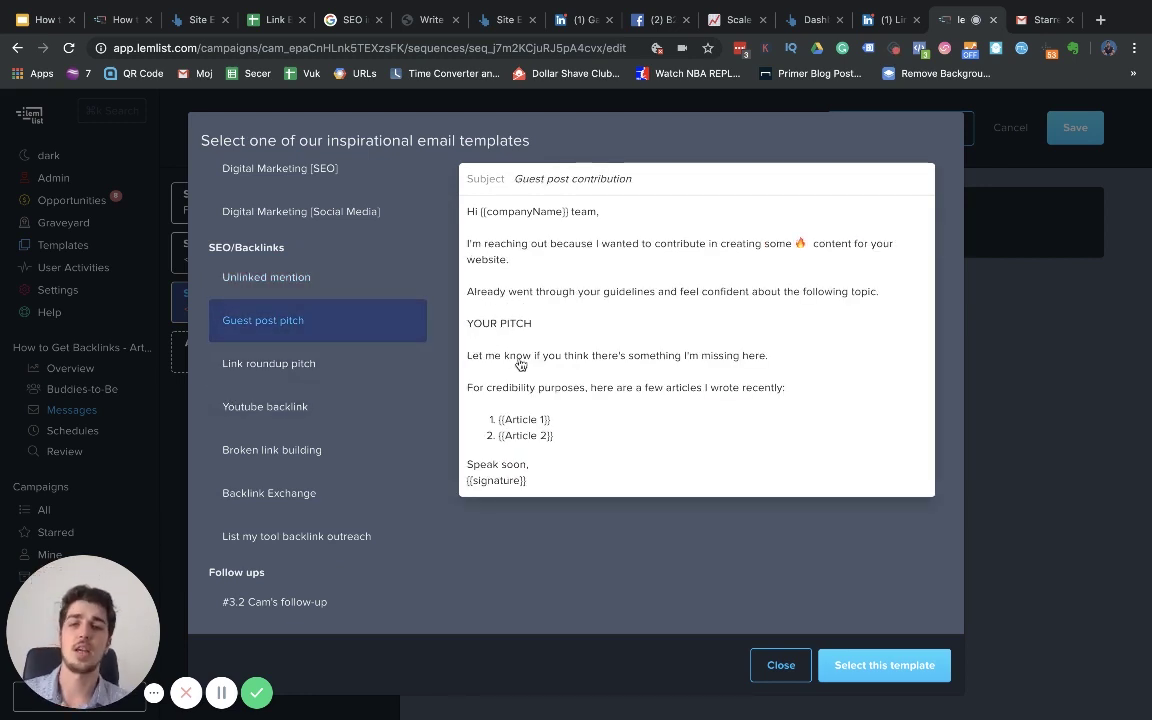
{"action": "left_click", "coordinate": [295, 368]}
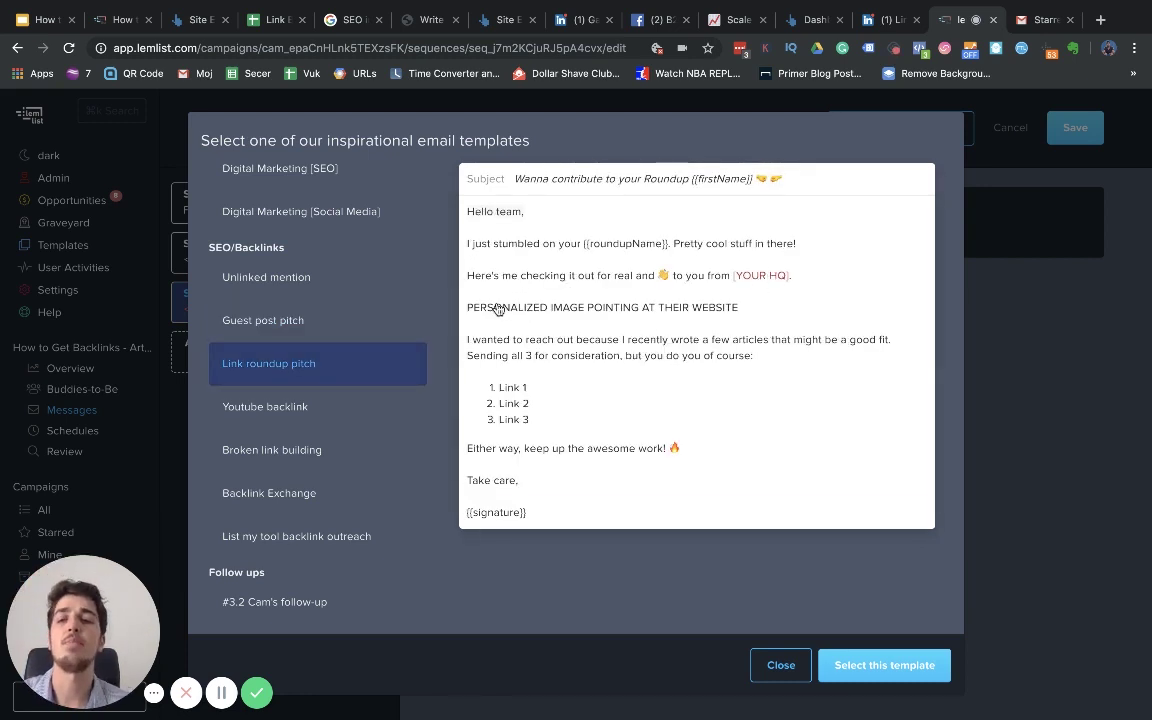
{"action": "left_click", "coordinate": [264, 290]}
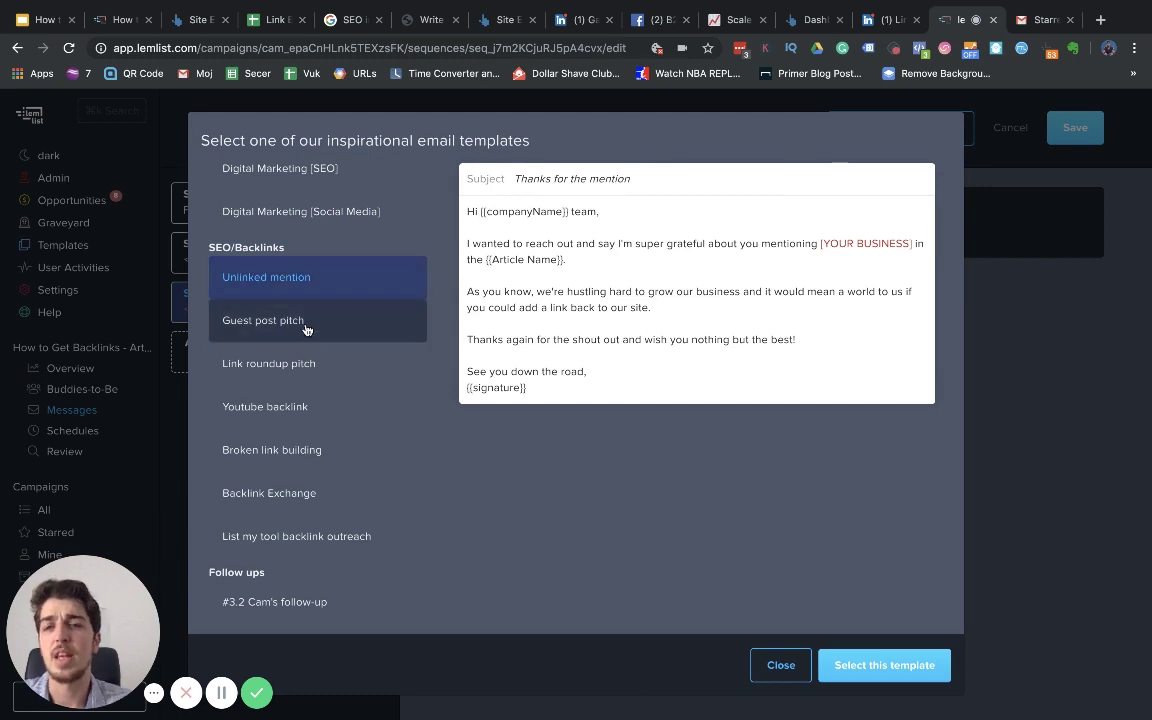
{"action": "left_click", "coordinate": [306, 330]}
{"action": "left_click", "coordinate": [325, 368]}
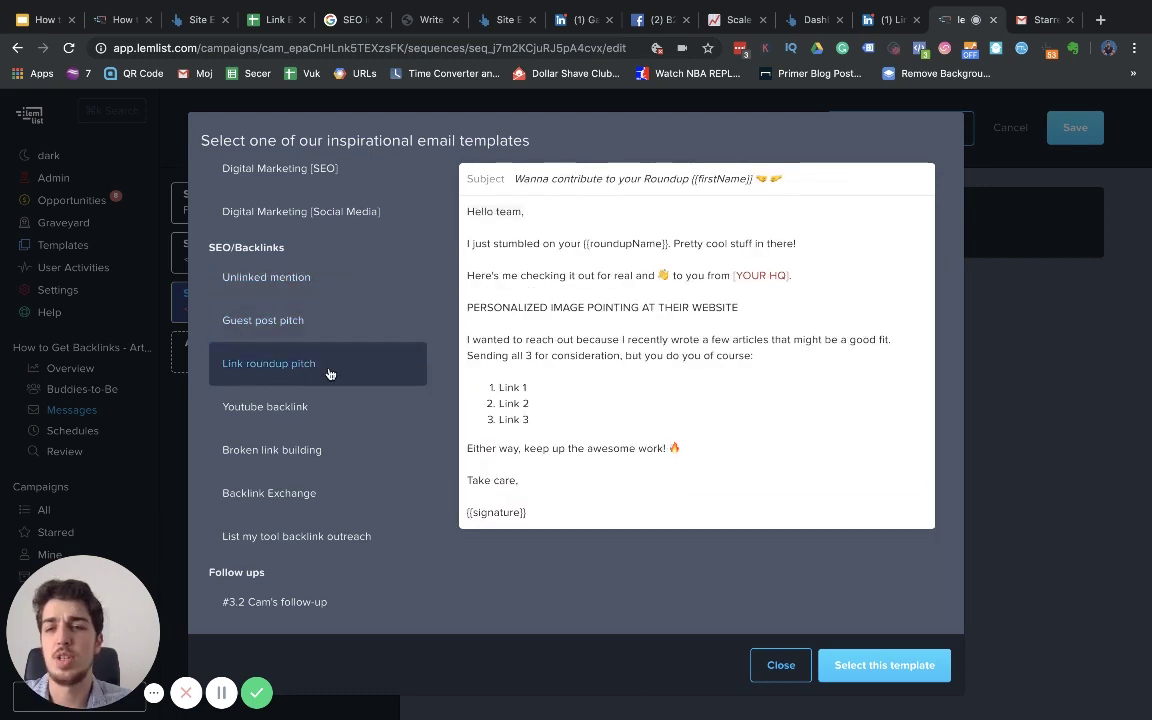
{"action": "left_click", "coordinate": [361, 410]}
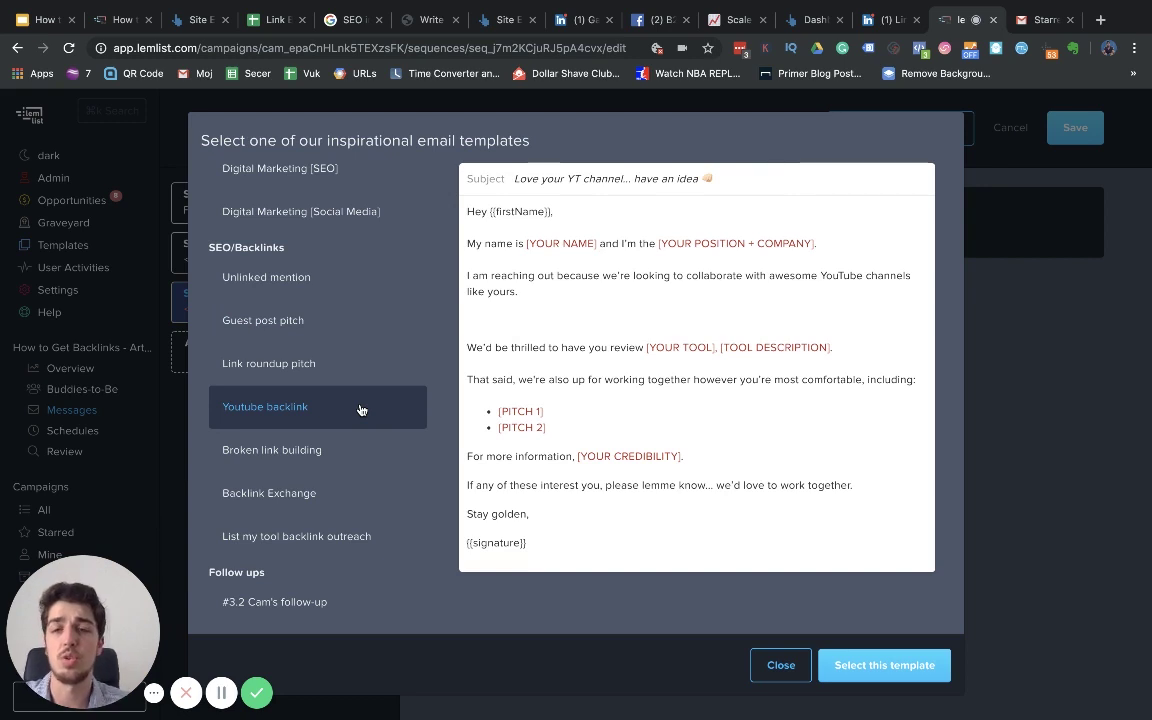
Preview and compare the "Broken link building", "Backlink Exchange" and "List my tool backlink outreach" email templates.
{"action": "left_click", "coordinate": [295, 450]}
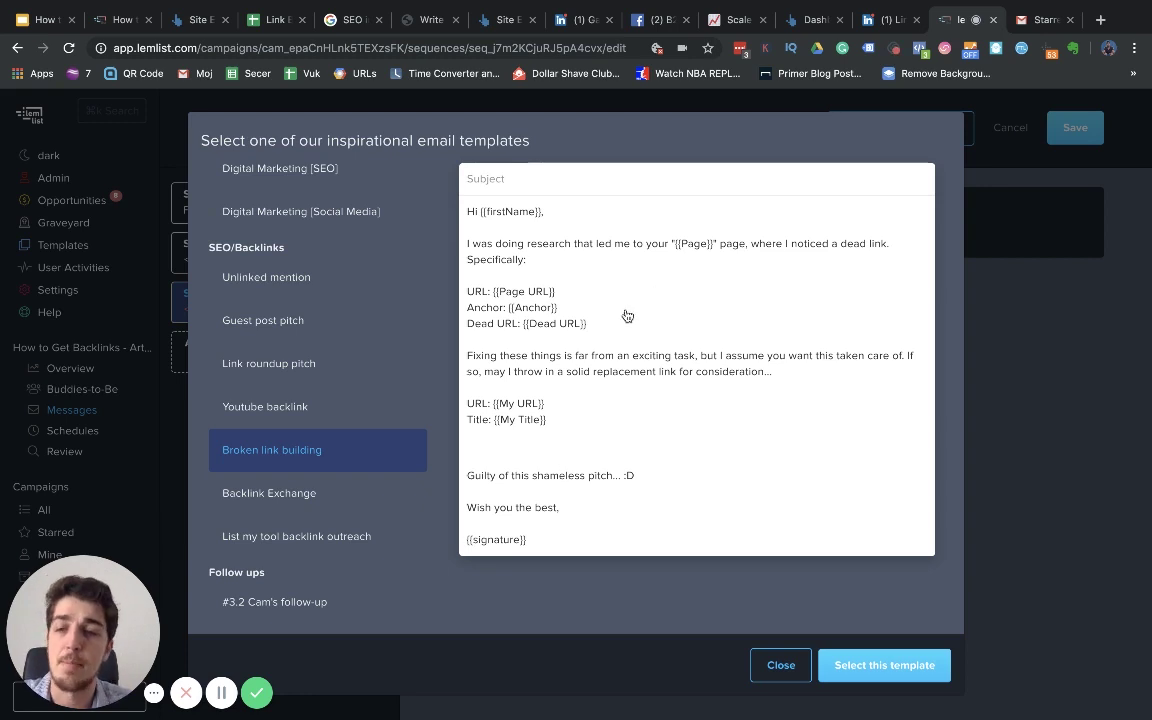
{"action": "left_click", "coordinate": [360, 493]}
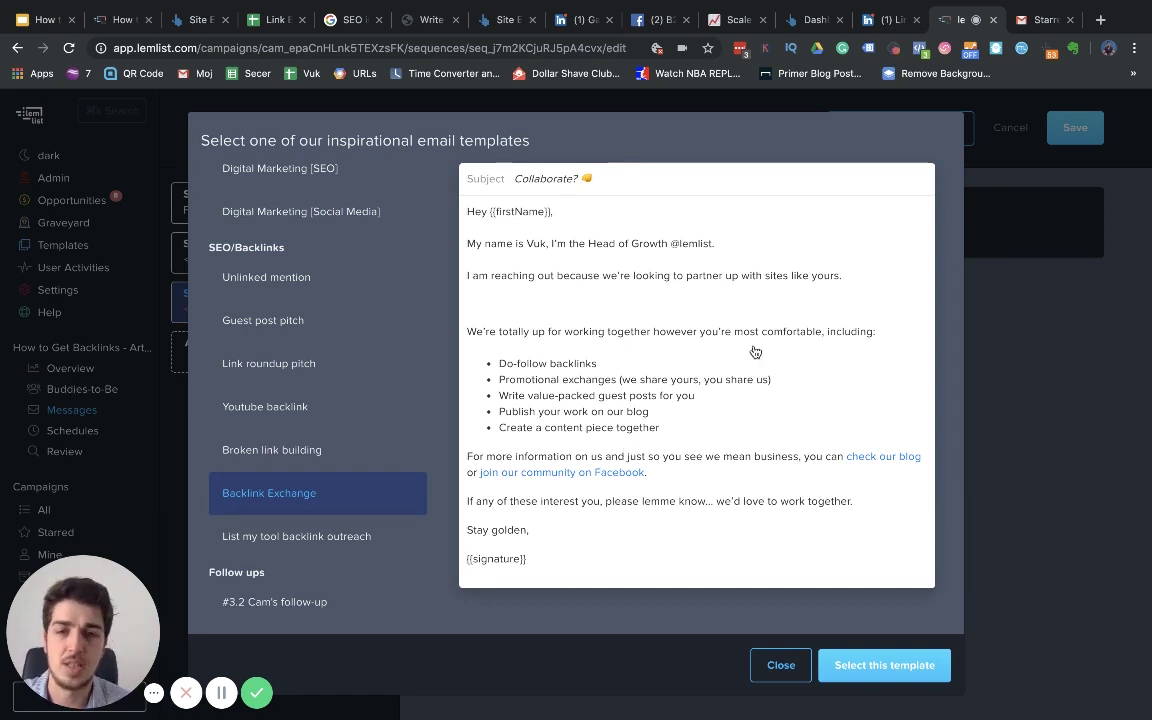
{"action": "left_click", "coordinate": [322, 540]}
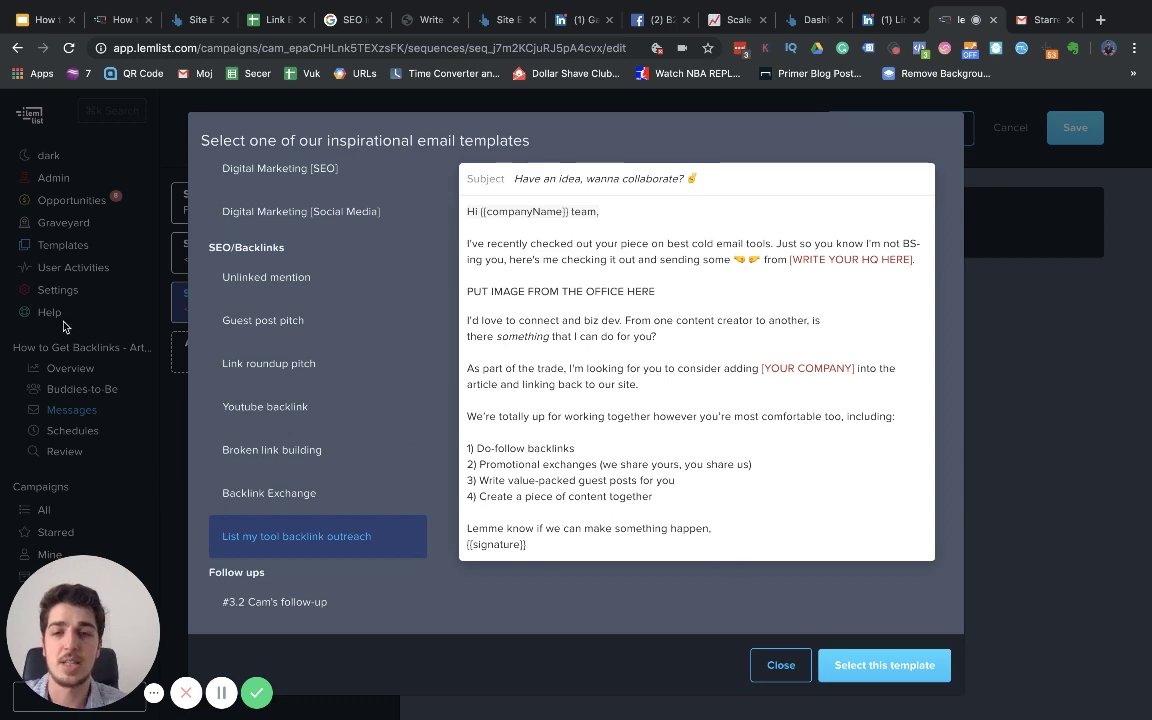
{"action": "left_click", "coordinate": [268, 492]}
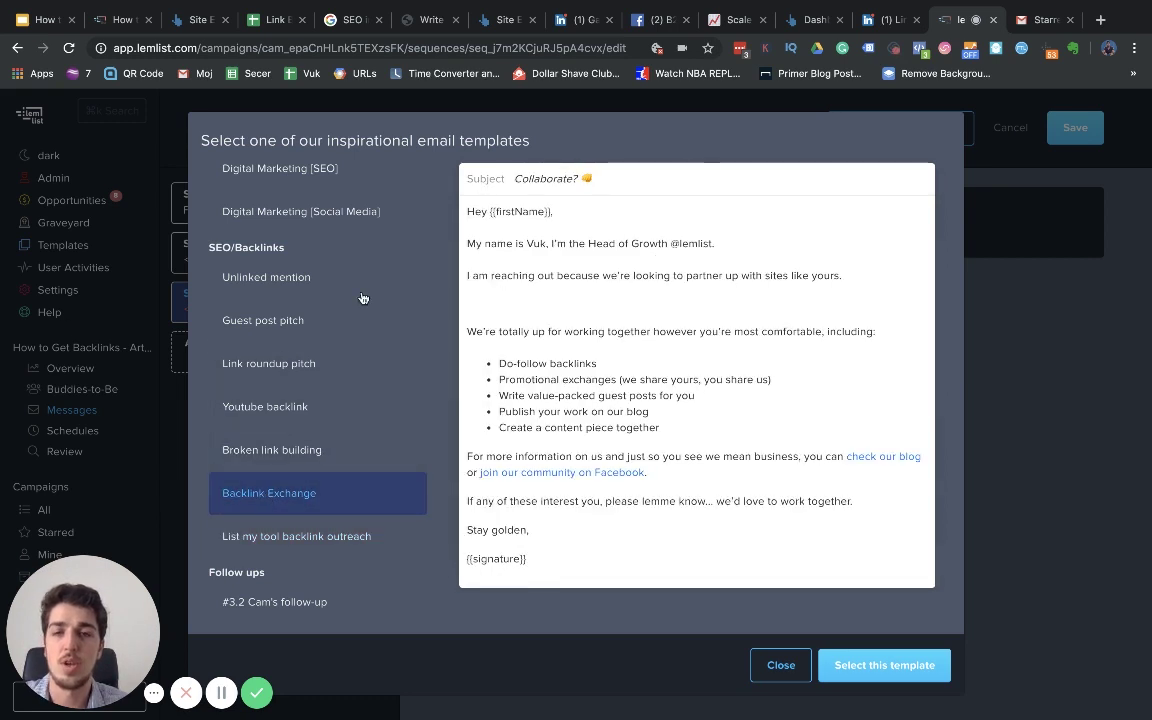
{"action": "left_click", "coordinate": [285, 450]}
{"action": "left_click", "coordinate": [275, 492]}
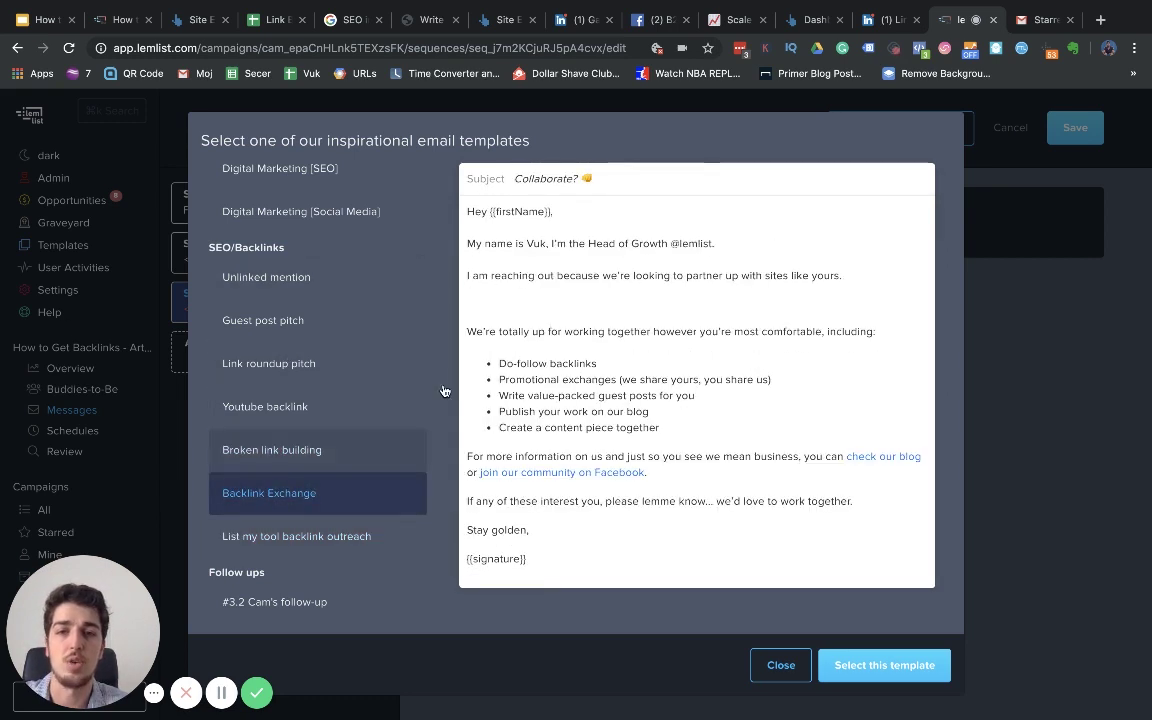
Apply the "Backlink Exchange" template to step 3 and review its message text and personalized image.
{"action": "left_click", "coordinate": [864, 670]}
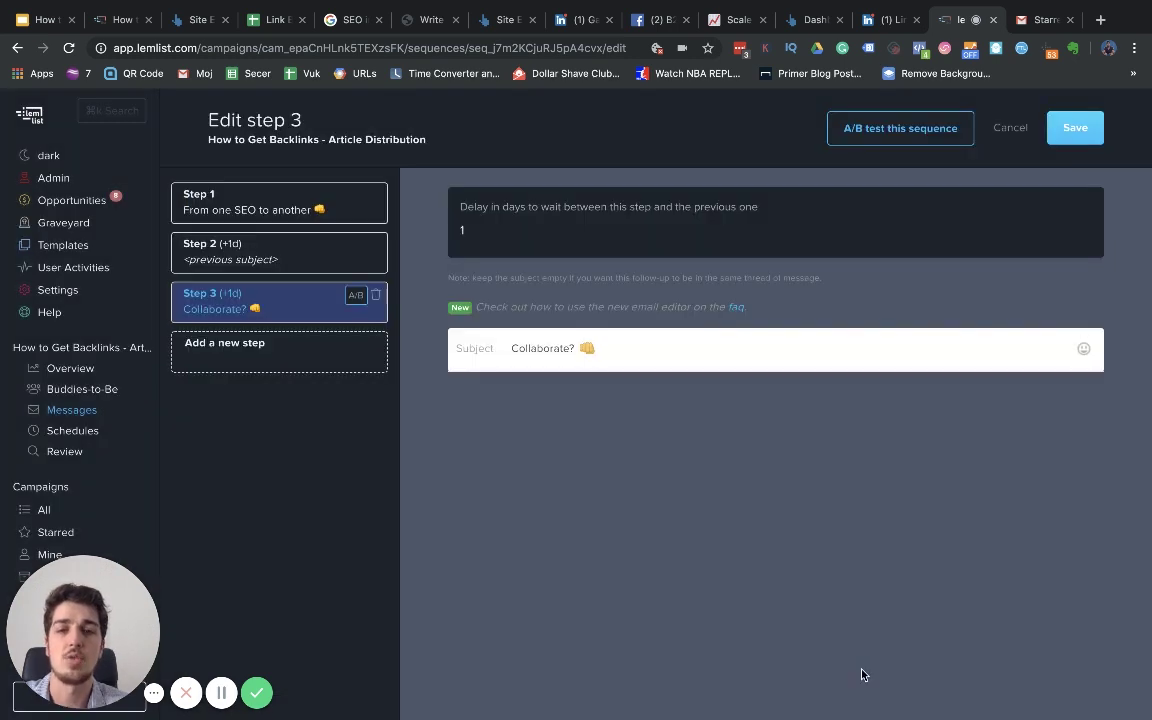
{"action": "scroll", "coordinate": [915, 517], "scroll_direction": "down", "scroll_amount": 3}
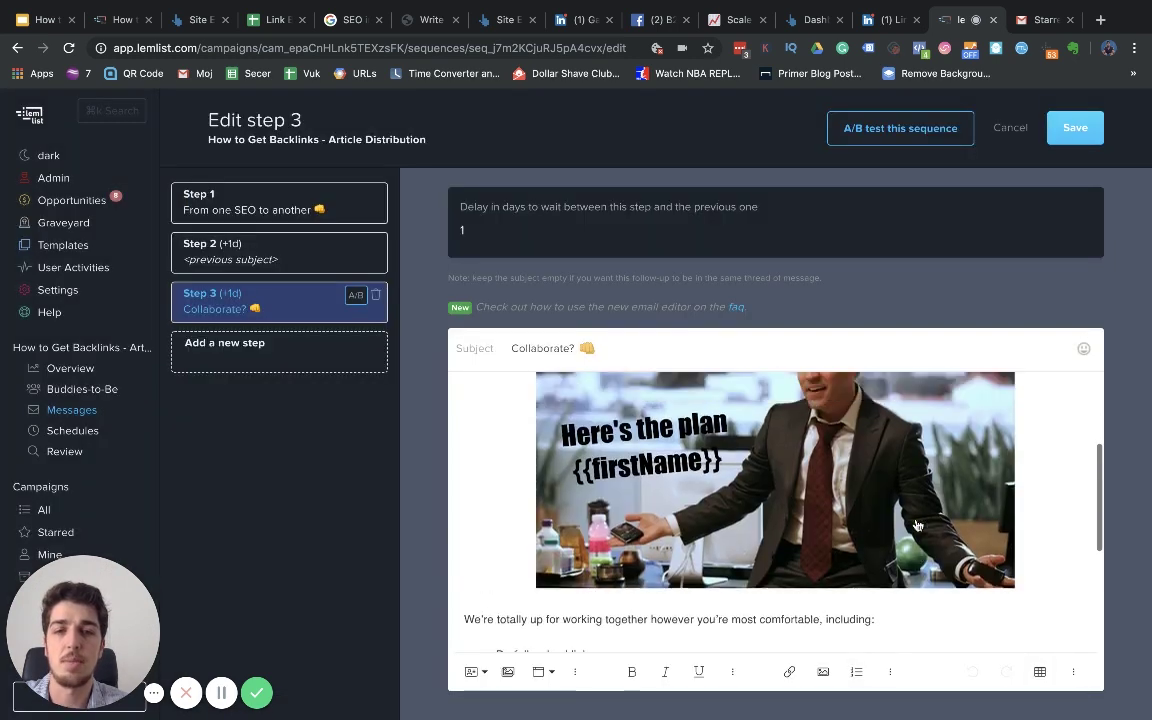
{"action": "scroll", "coordinate": [915, 525], "scroll_direction": "up", "scroll_amount": 2}
{"action": "scroll", "coordinate": [705, 548], "scroll_direction": "down", "scroll_amount": 1}
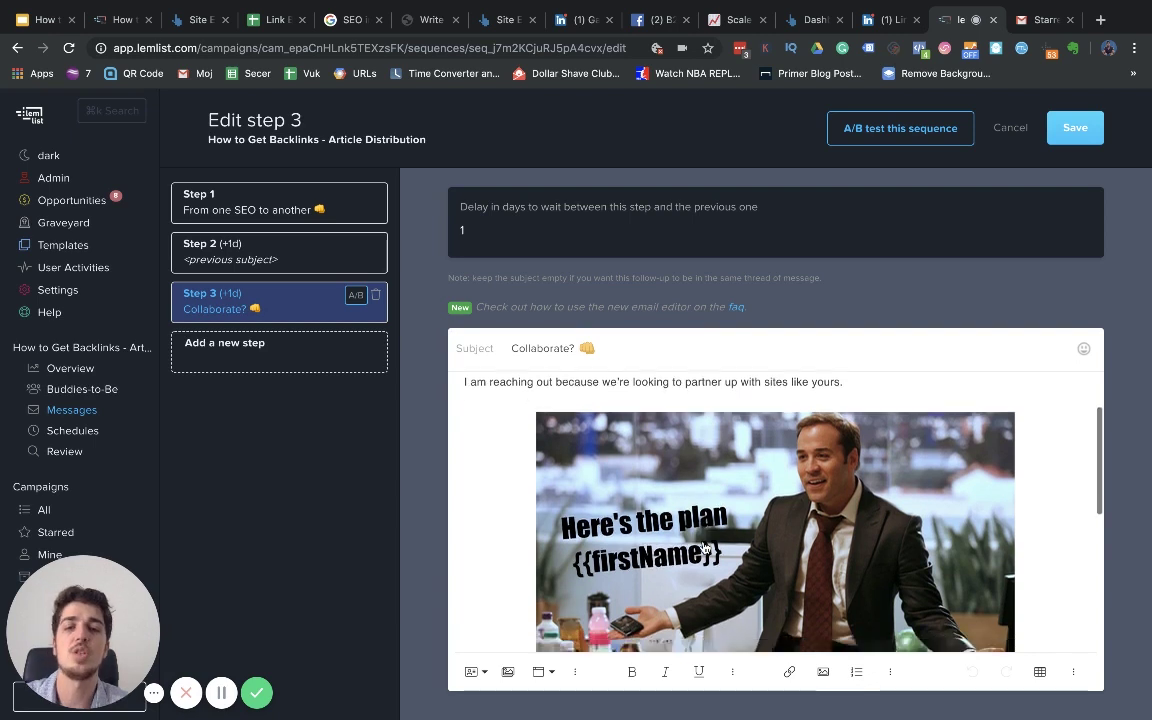
{"action": "scroll", "coordinate": [705, 548], "scroll_direction": "up", "scroll_amount": 2}
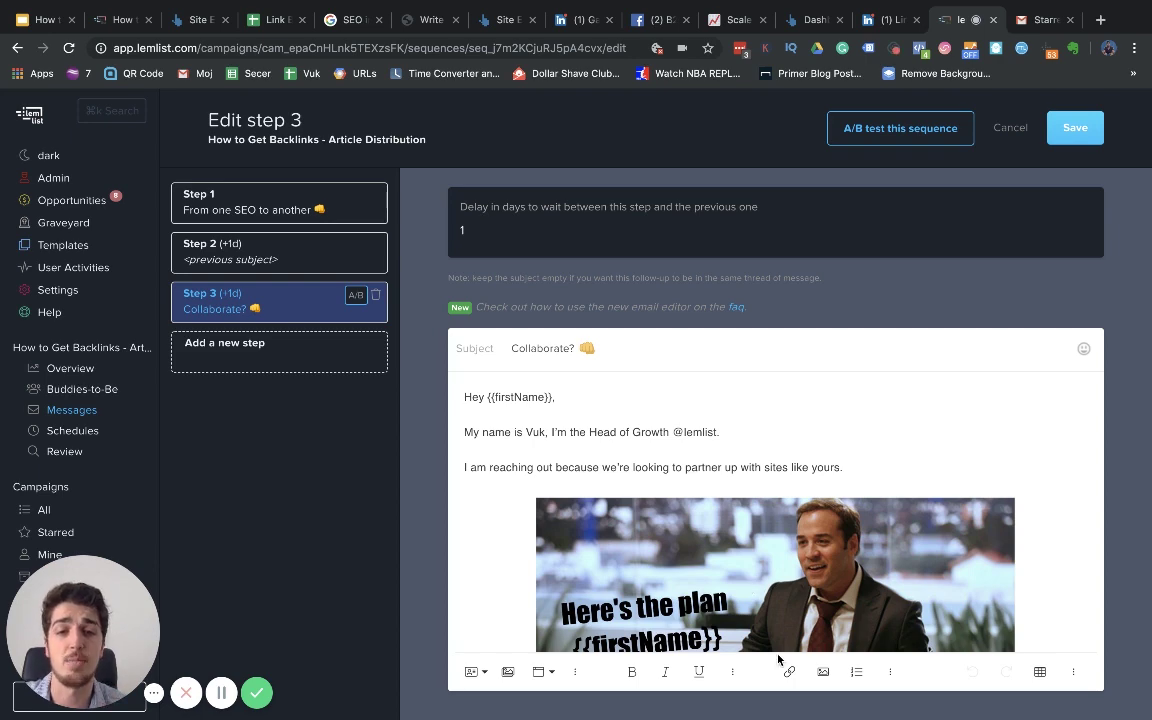
{"action": "scroll", "coordinate": [771, 561], "scroll_direction": "down", "scroll_amount": 2}
{"action": "scroll", "coordinate": [561, 469], "scroll_direction": "up", "scroll_amount": 2}
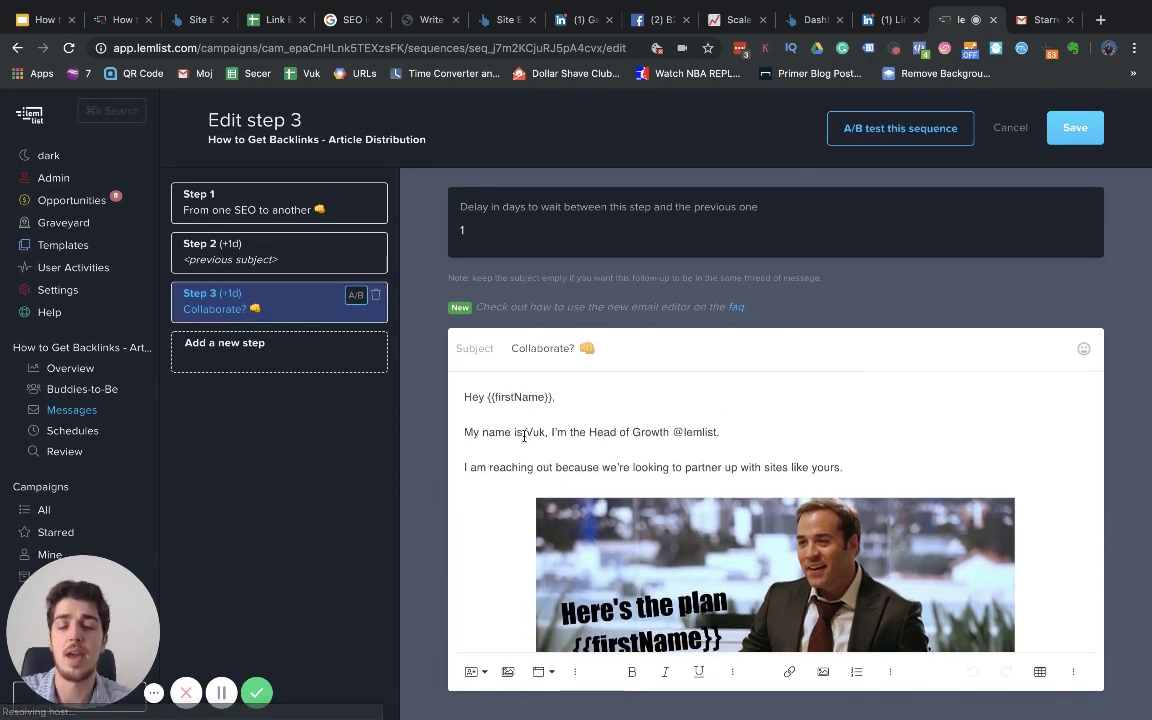
{"action": "scroll", "coordinate": [640, 440], "scroll_direction": "down", "scroll_amount": 2}
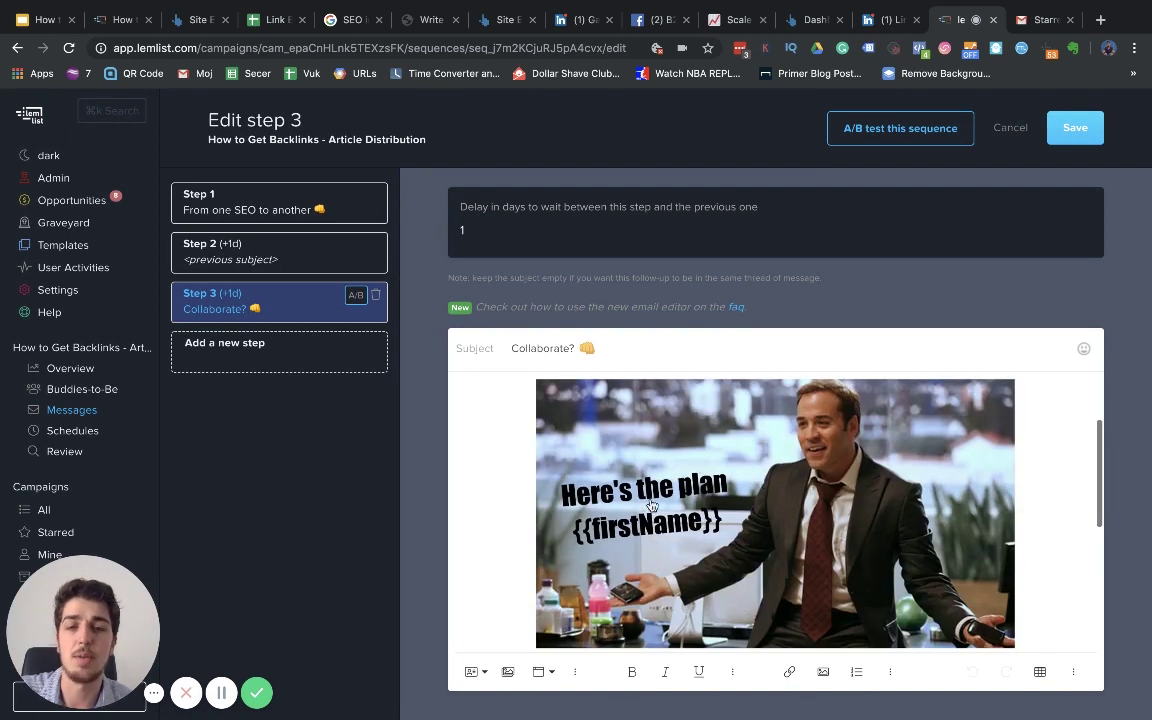
{"action": "left_click", "coordinate": [605, 455]}
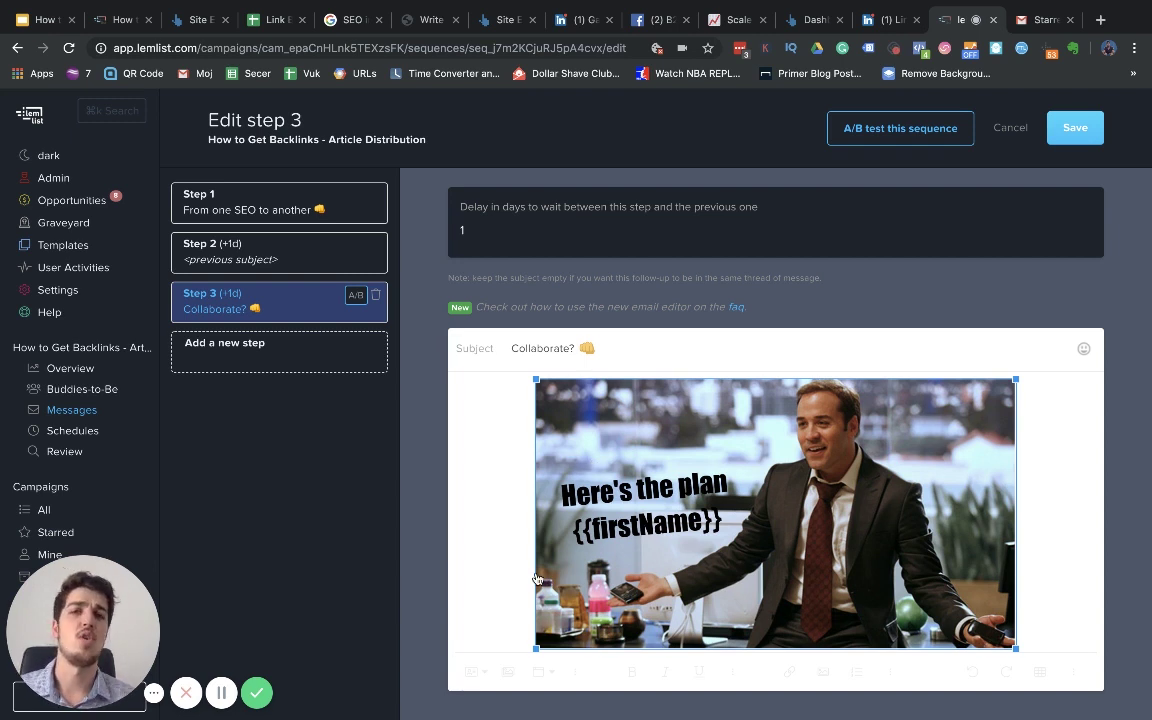
Add a fourth step to the sequence with the "Broken link building" template and review its personalized image.
{"action": "left_click", "coordinate": [224, 357]}
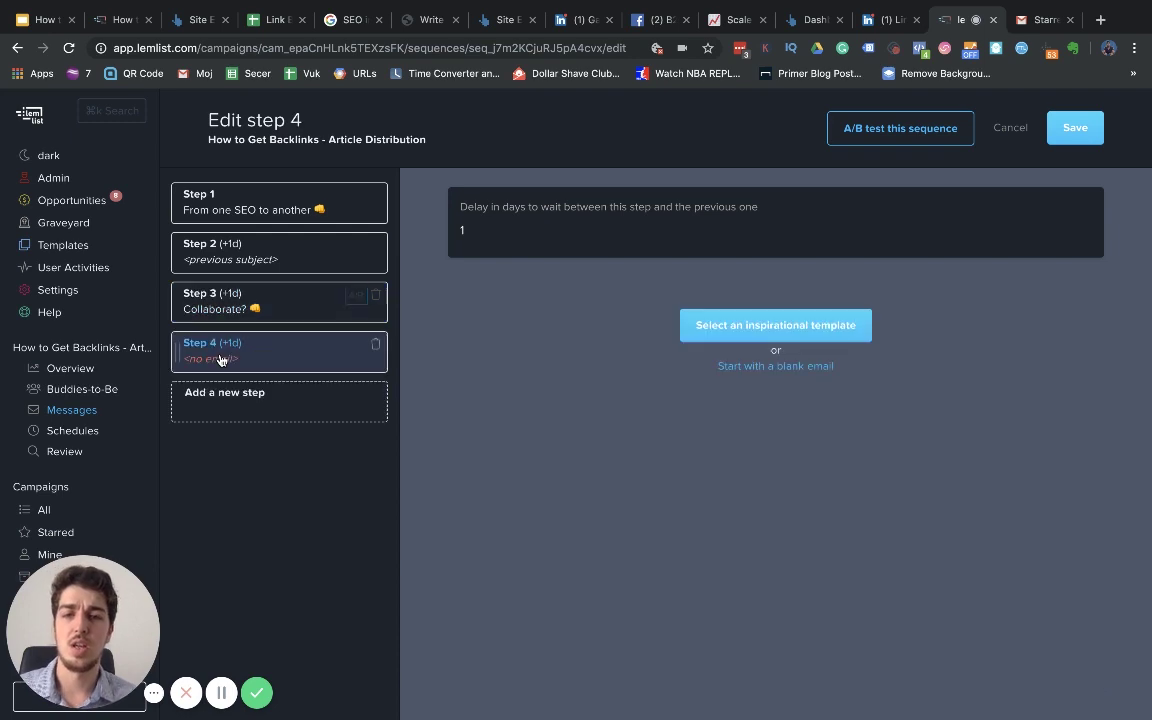
{"action": "left_click", "coordinate": [771, 328]}
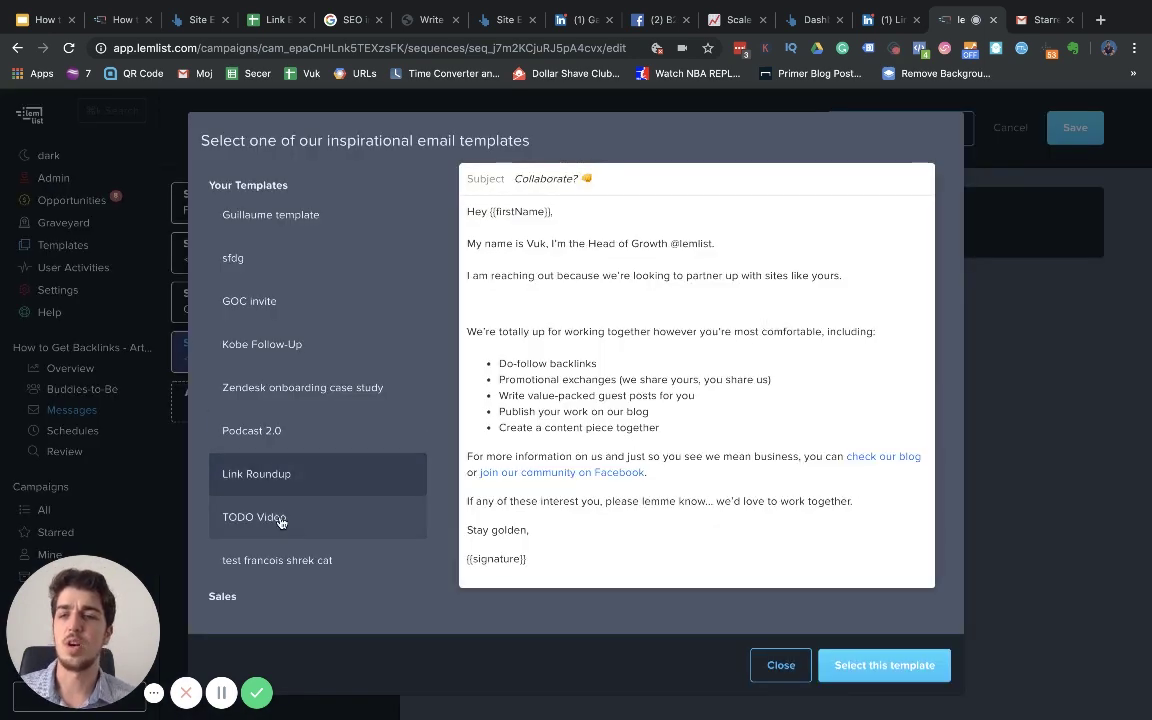
{"action": "scroll", "coordinate": [311, 453], "scroll_direction": "down", "scroll_amount": 10}
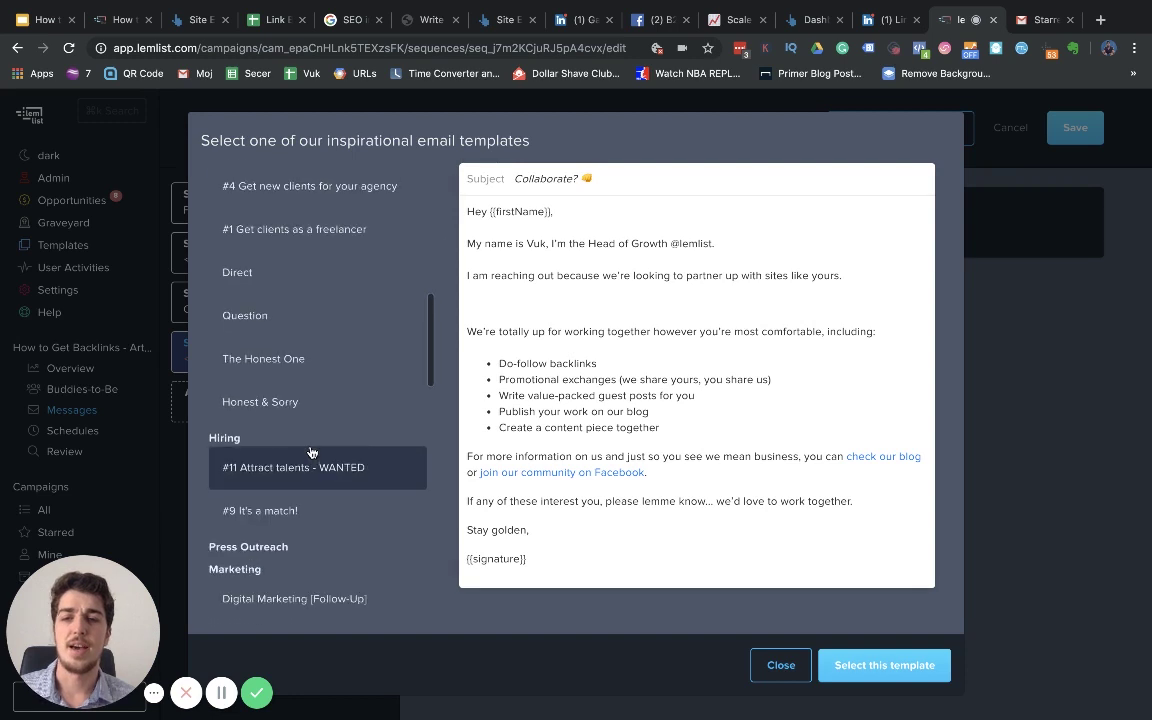
{"action": "scroll", "coordinate": [311, 453], "scroll_direction": "down", "scroll_amount": 3}
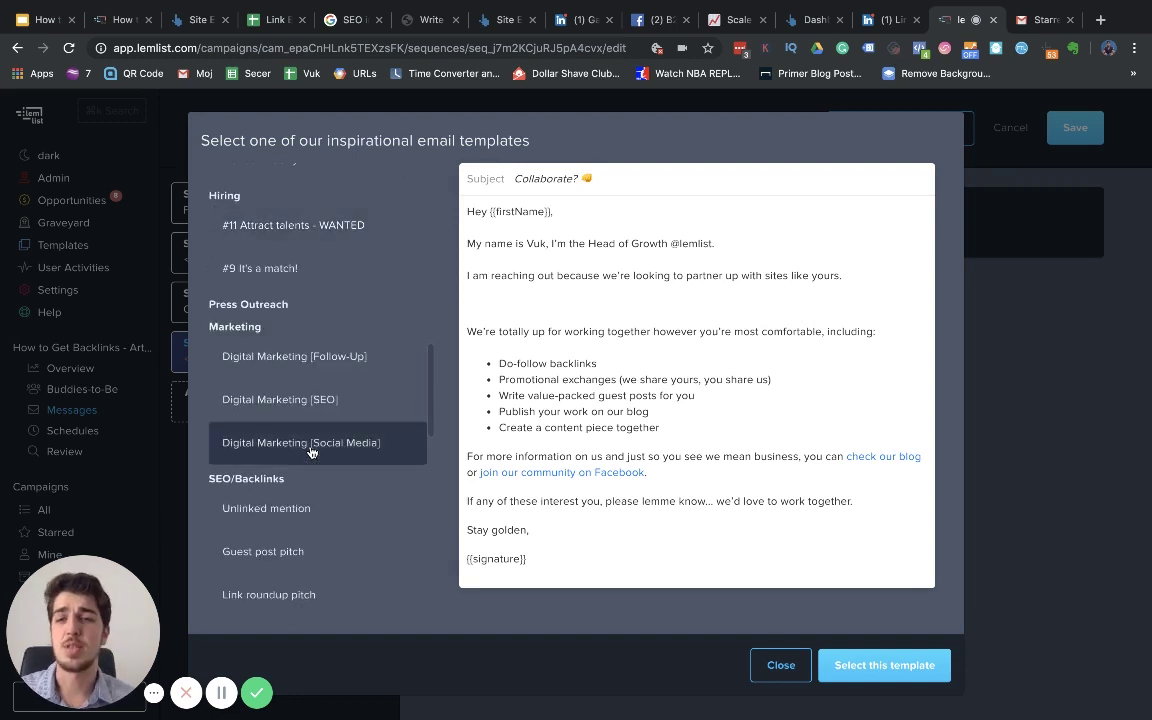
{"action": "scroll", "coordinate": [311, 453], "scroll_direction": "down", "scroll_amount": 1}
{"action": "scroll", "coordinate": [311, 453], "scroll_direction": "down", "scroll_amount": 2}
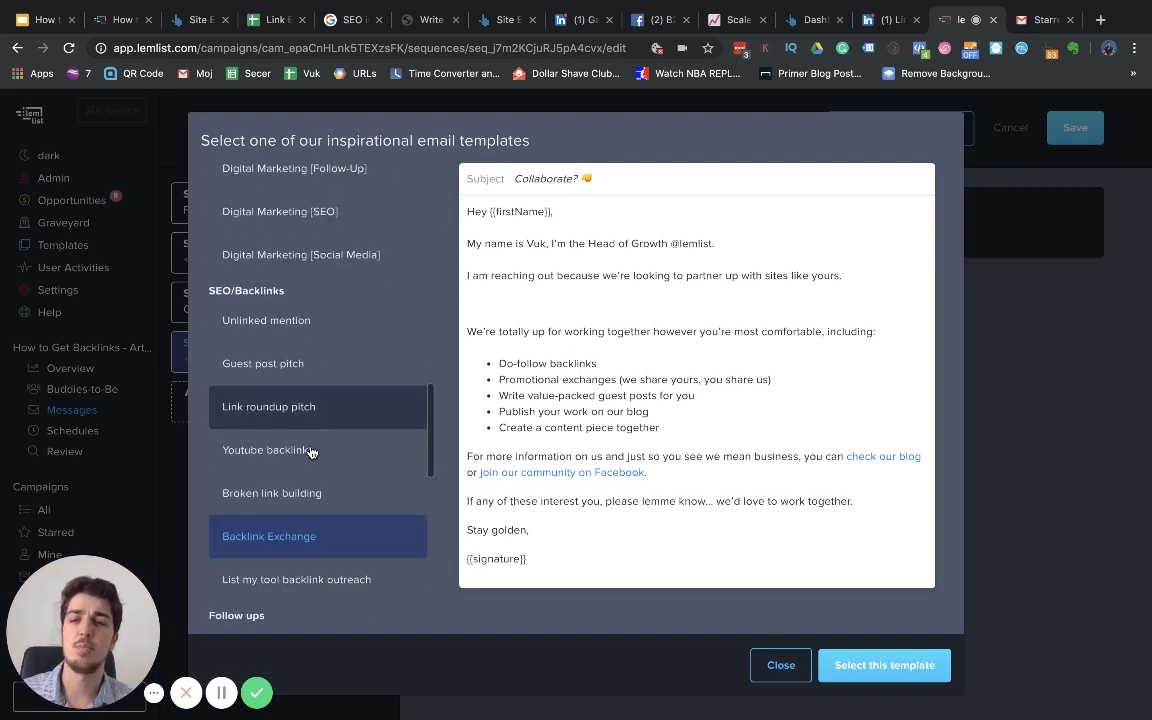
{"action": "left_click", "coordinate": [324, 483]}
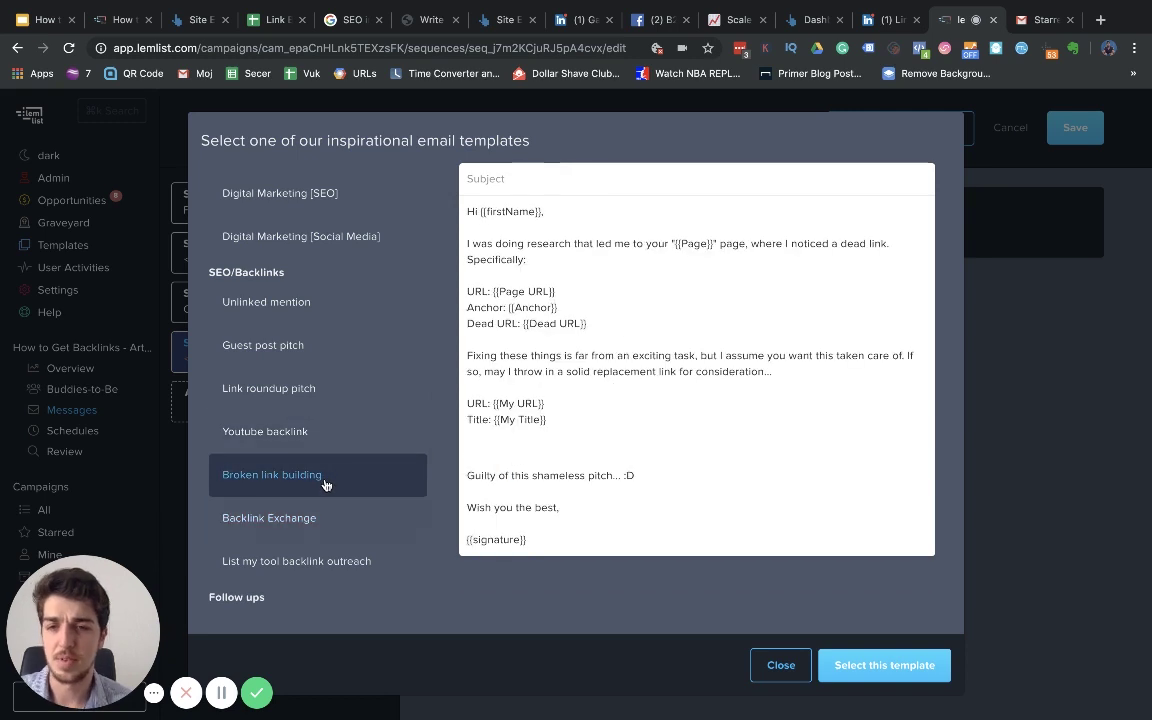
{"action": "left_click", "coordinate": [868, 666]}
{"action": "scroll", "coordinate": [760, 494], "scroll_direction": "down", "scroll_amount": 5}
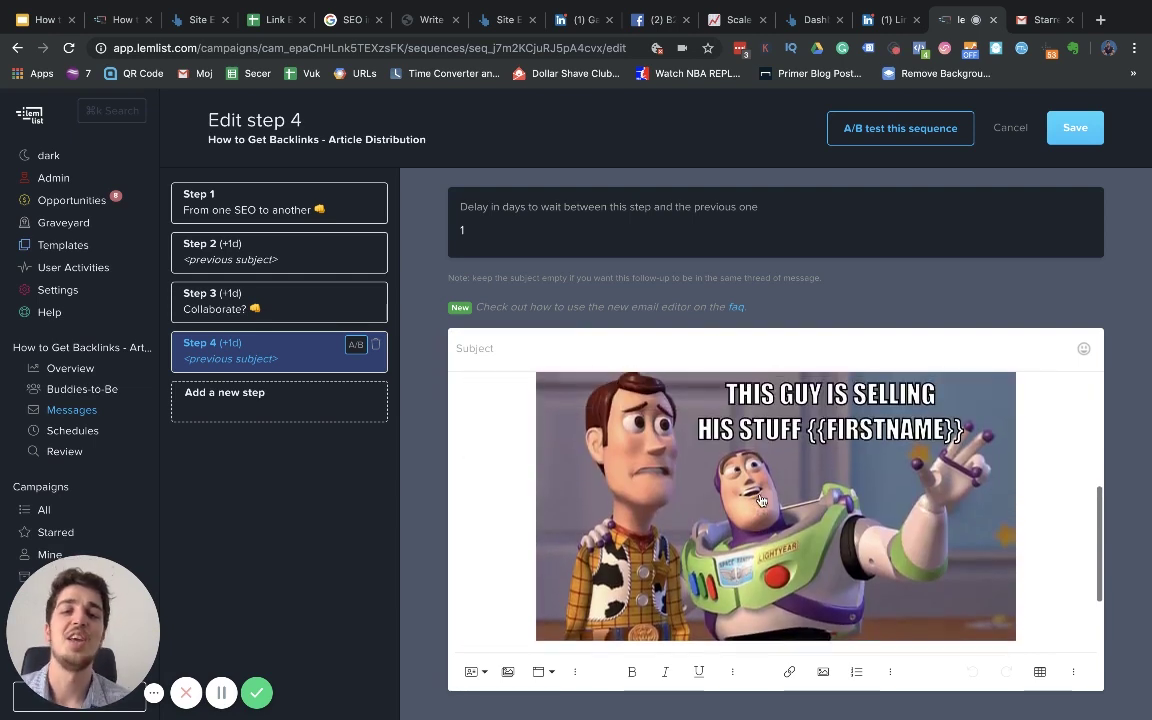
{"action": "scroll", "coordinate": [760, 500], "scroll_direction": "up", "scroll_amount": 1}
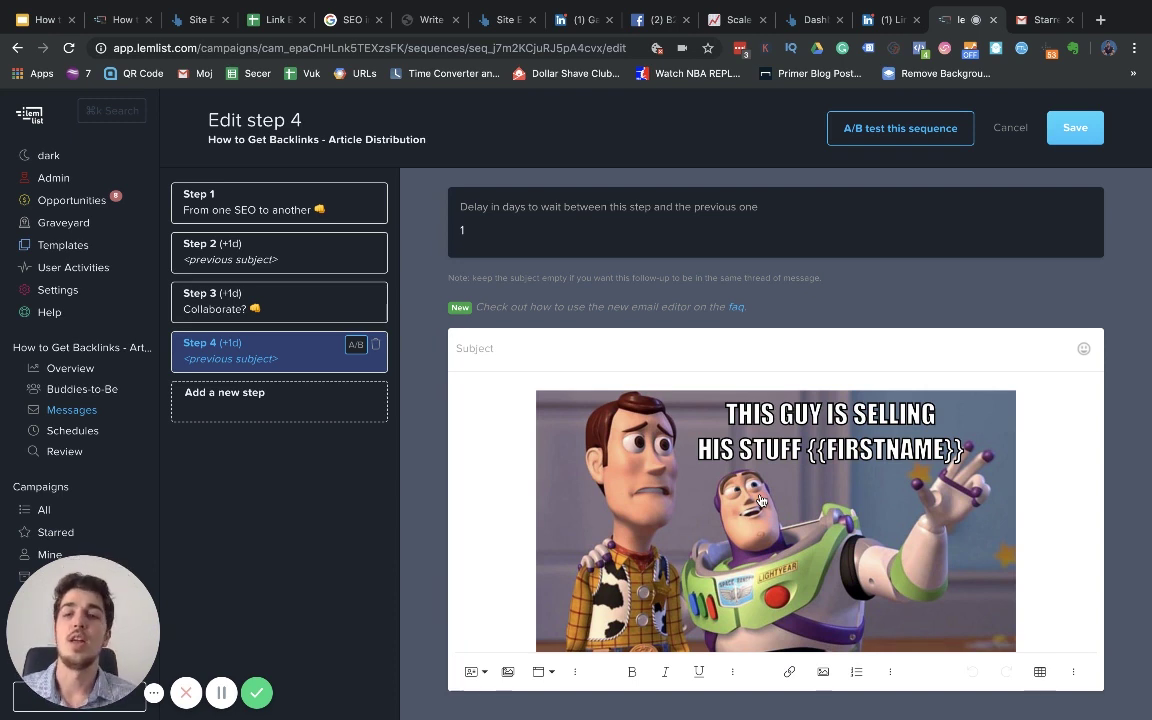
Leave the sequence without saving the changes and review the statistics of the campaigns labelled SEO.
{"action": "mouse_move", "coordinate": [430, 716]}
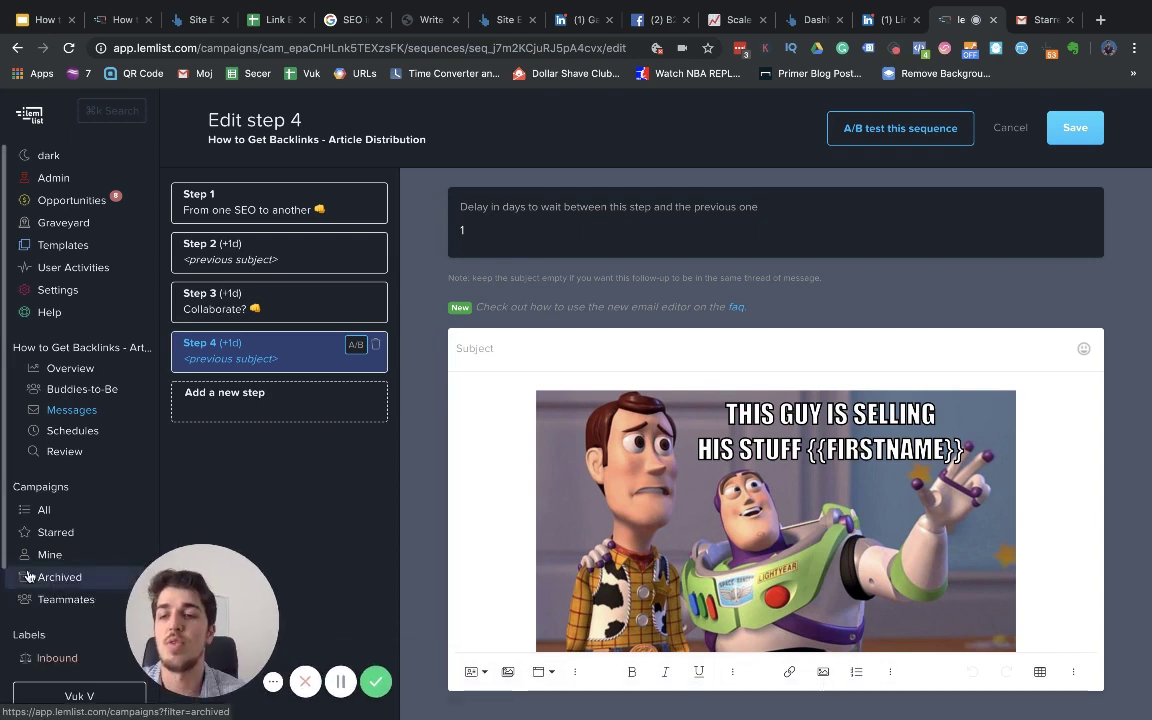
{"action": "scroll", "coordinate": [65, 600], "scroll_direction": "down", "scroll_amount": 3}
{"action": "left_click", "coordinate": [47, 597]}
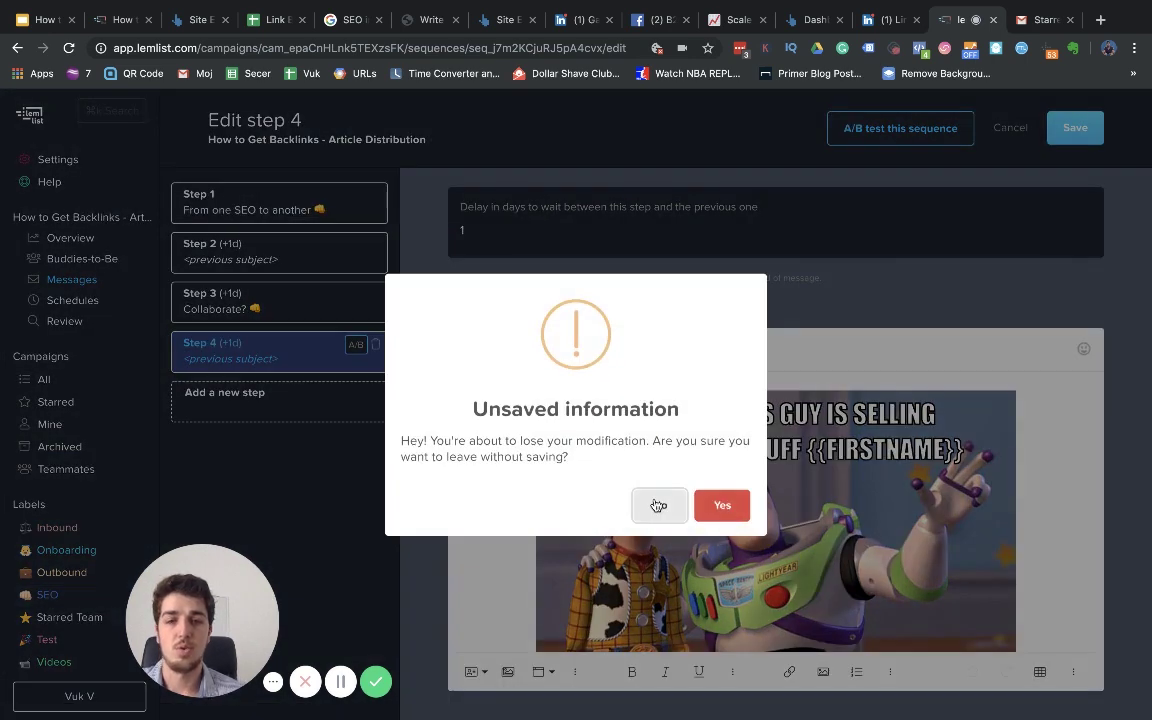
{"action": "left_click", "coordinate": [735, 500]}
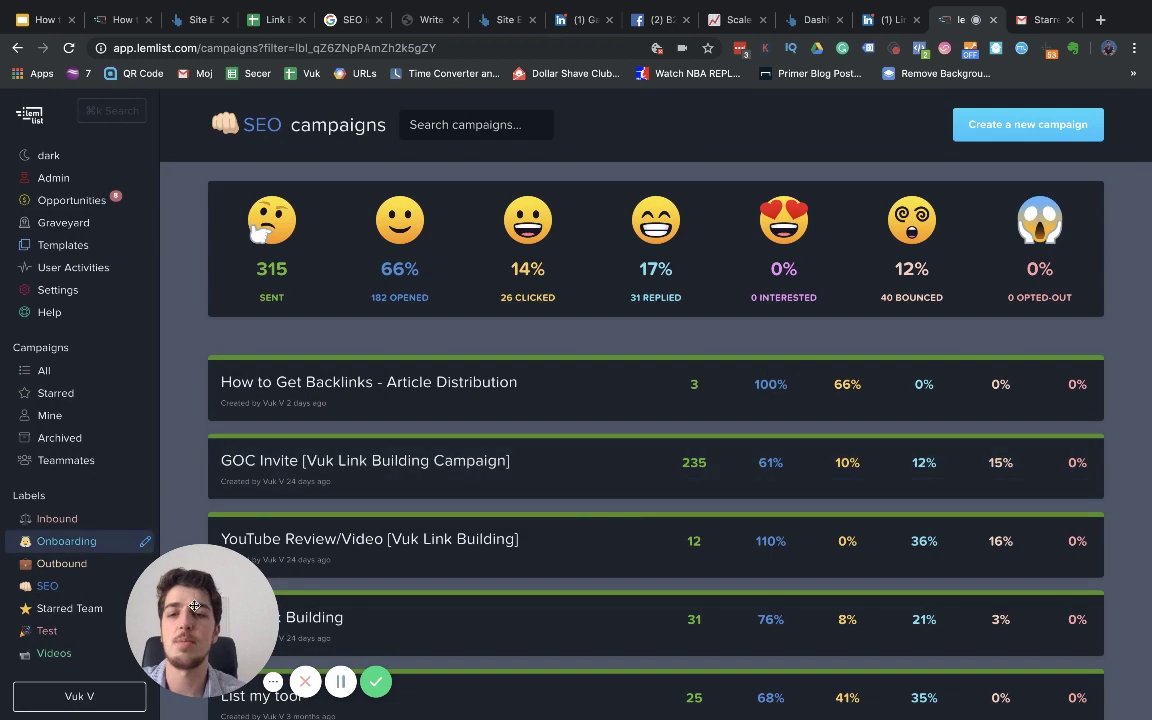
{"action": "left_click_drag", "start_coordinate": [205, 607], "coordinate": [129, 607]}
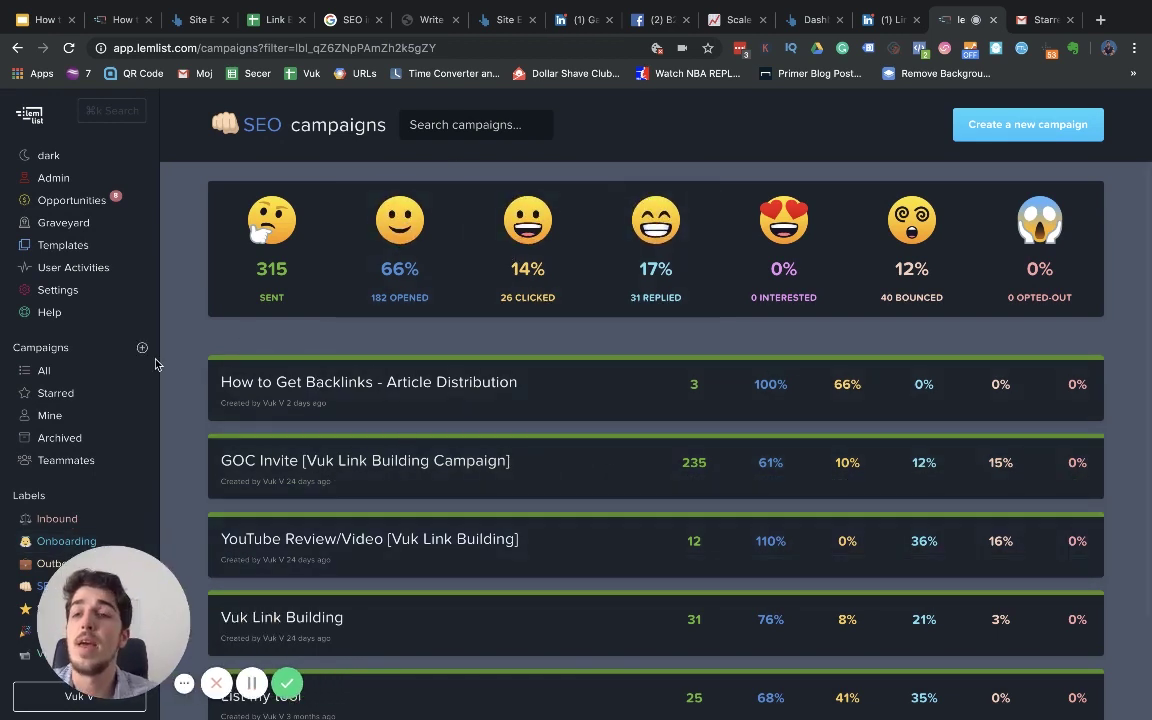
{"action": "scroll", "coordinate": [575, 412], "scroll_direction": "down", "scroll_amount": 2}
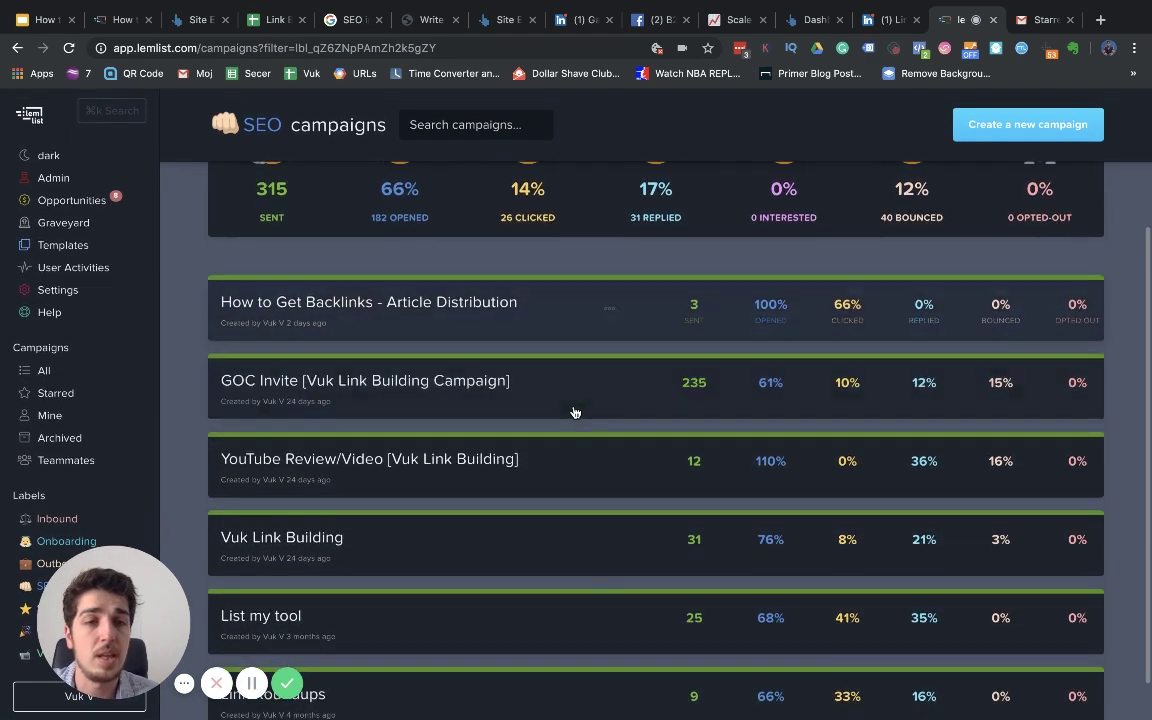
{"action": "scroll", "coordinate": [575, 412], "scroll_direction": "up", "scroll_amount": 2}
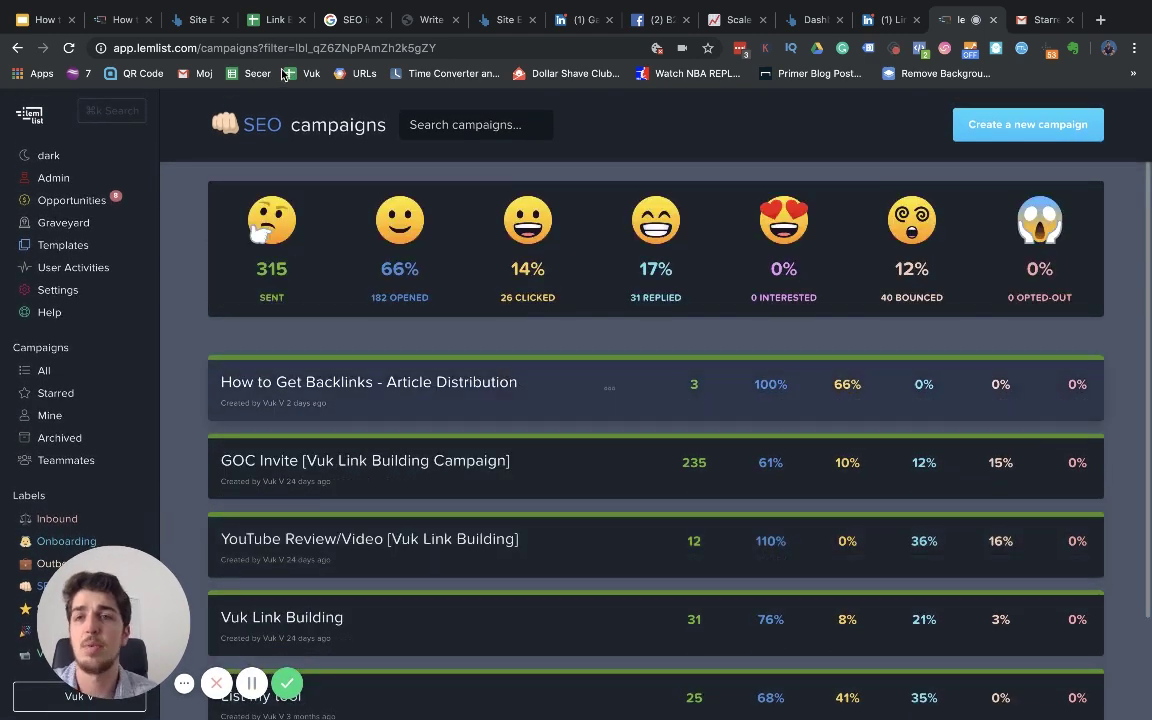
Switch to Ahrefs and look up lemlist.com in Site Explorer to review its overview and backlink profile.
{"action": "left_click", "coordinate": [190, 24]}
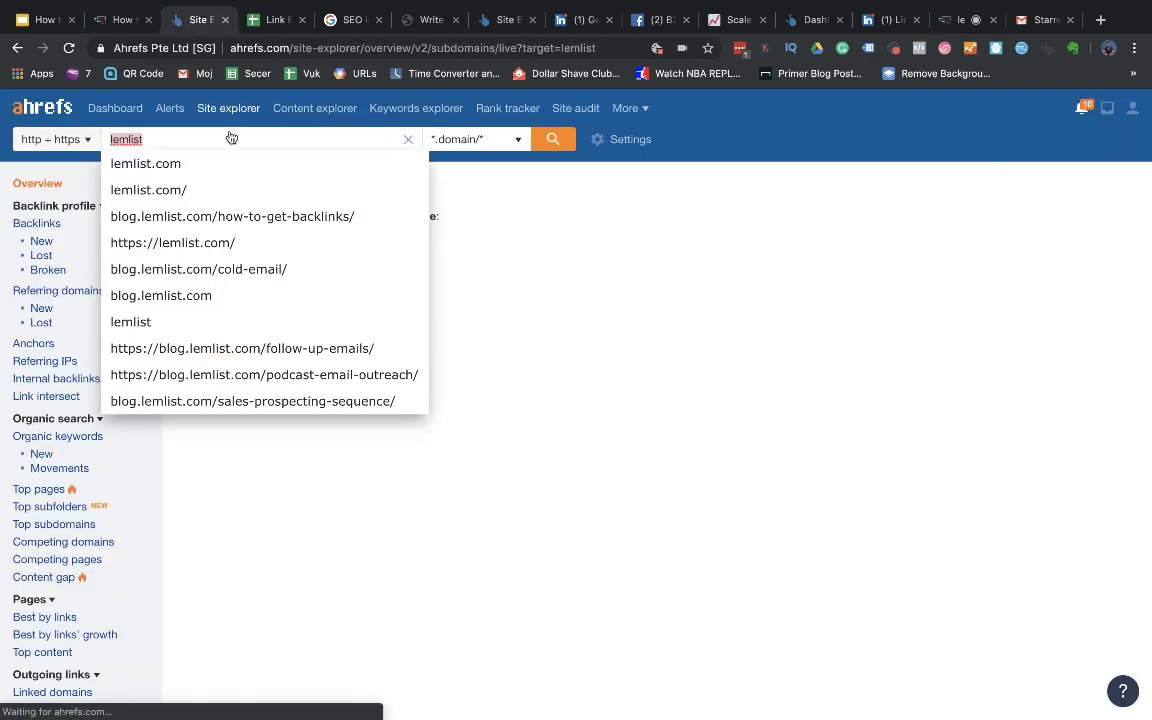
{"action": "left_click", "coordinate": [181, 167]}
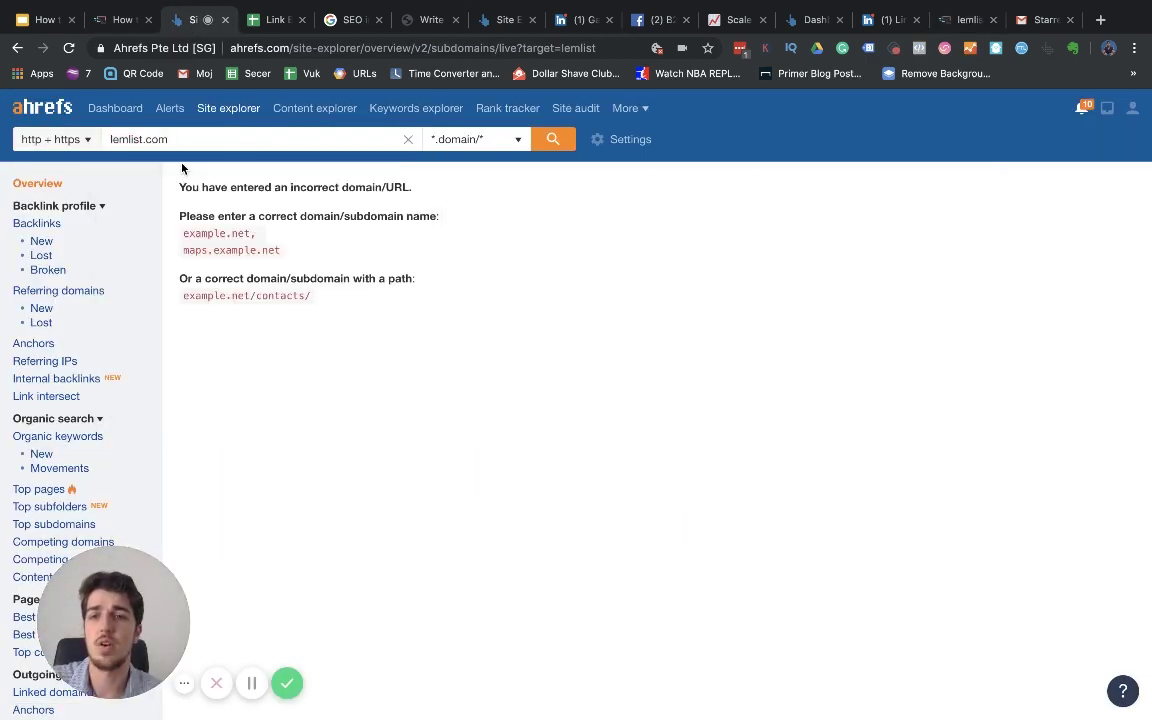
{"action": "left_click", "coordinate": [556, 142]}
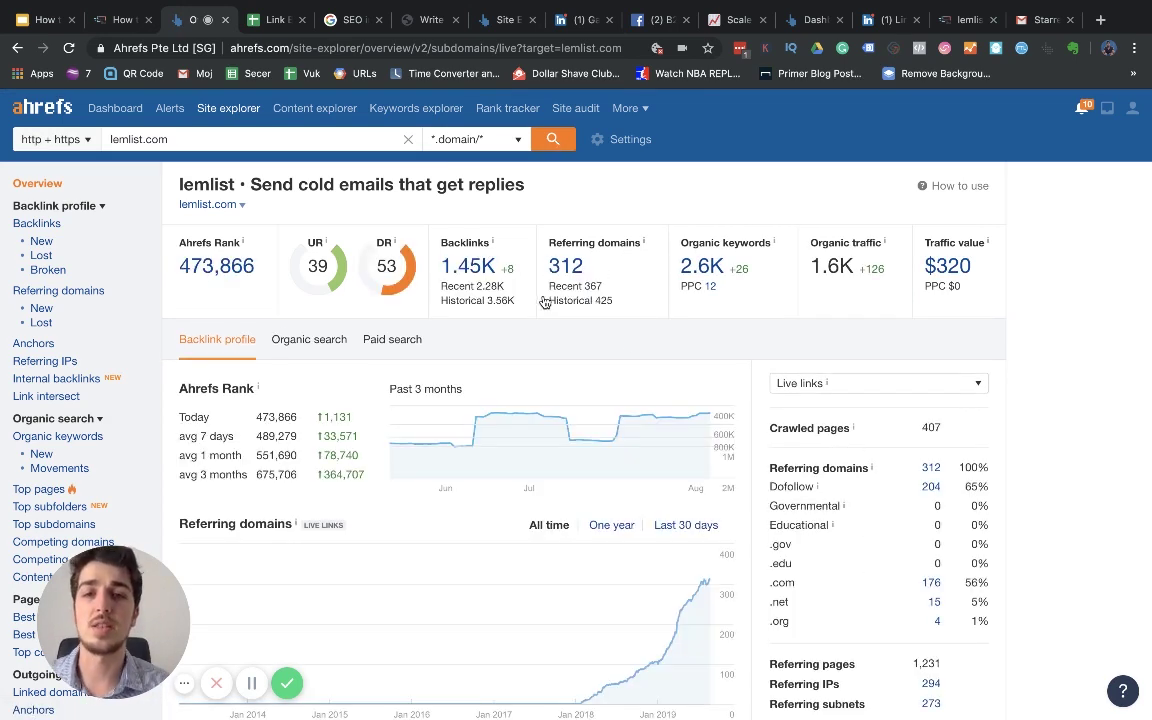
{"action": "scroll", "coordinate": [675, 374], "scroll_direction": "down", "scroll_amount": 1}
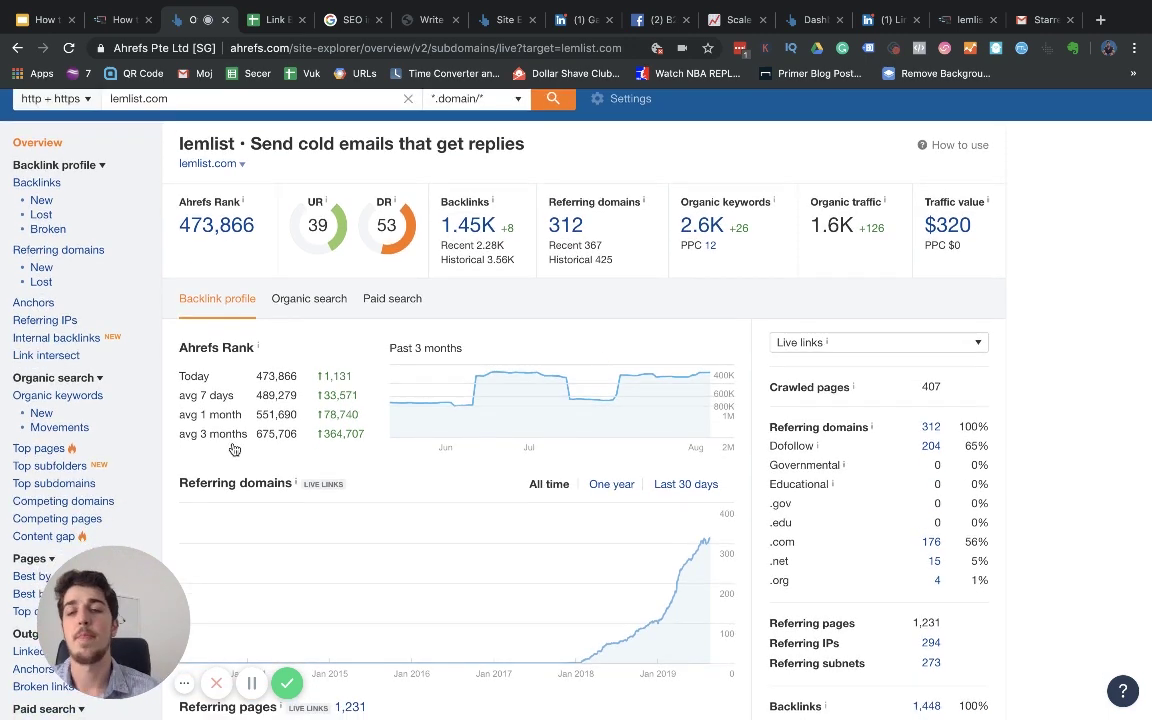
Examine the organic search data for lemlist.com, including organic traffic, organic keywords and the breakdown by country.
{"action": "left_click", "coordinate": [309, 298]}
{"action": "scroll", "coordinate": [460, 320], "scroll_direction": "down", "scroll_amount": 2}
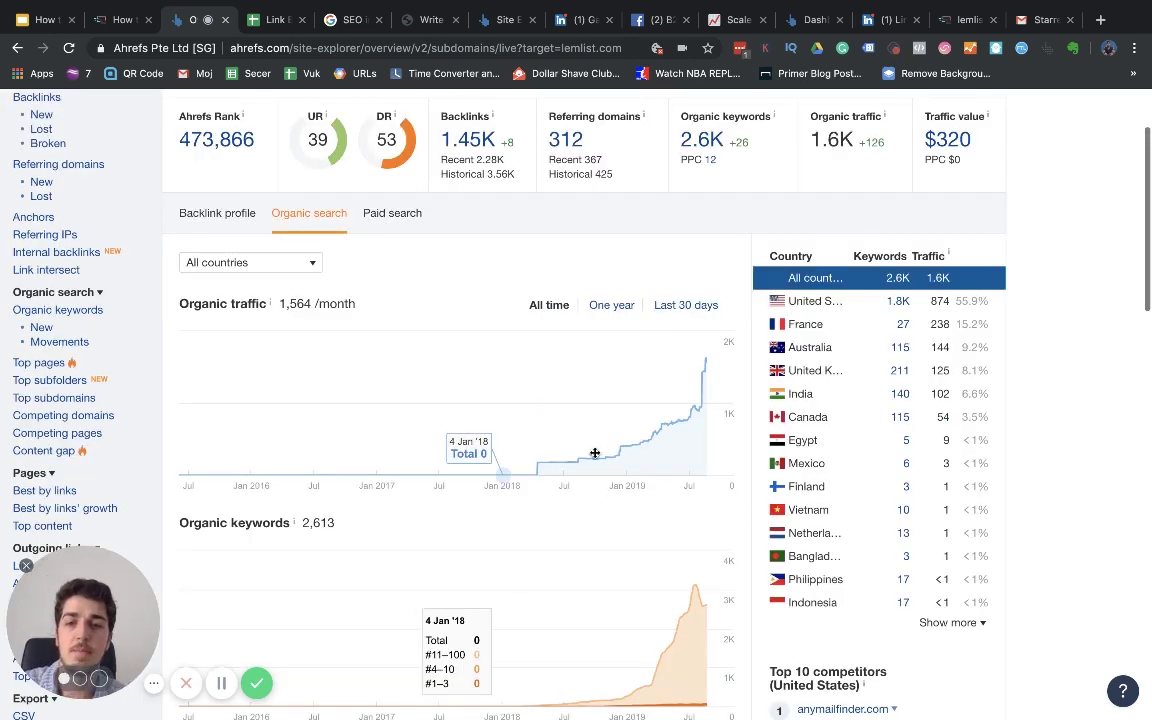
{"action": "scroll", "coordinate": [600, 445], "scroll_direction": "up", "scroll_amount": 1}
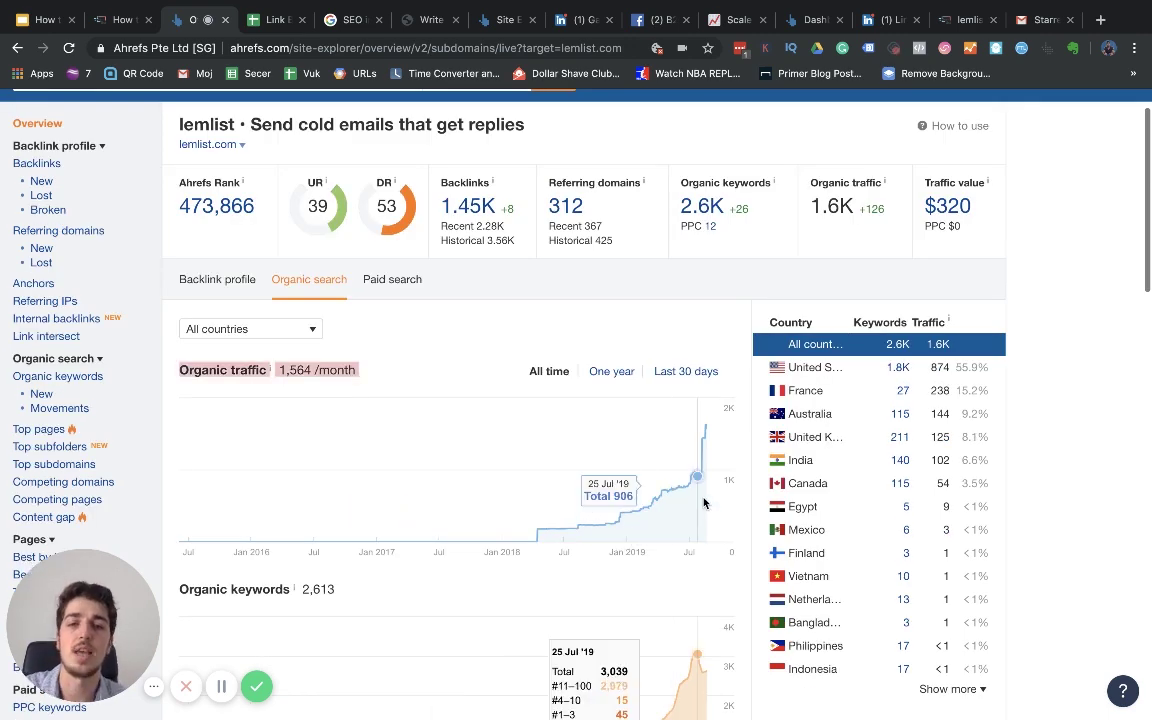
{"action": "scroll", "coordinate": [650, 505], "scroll_direction": "up", "scroll_amount": 1}
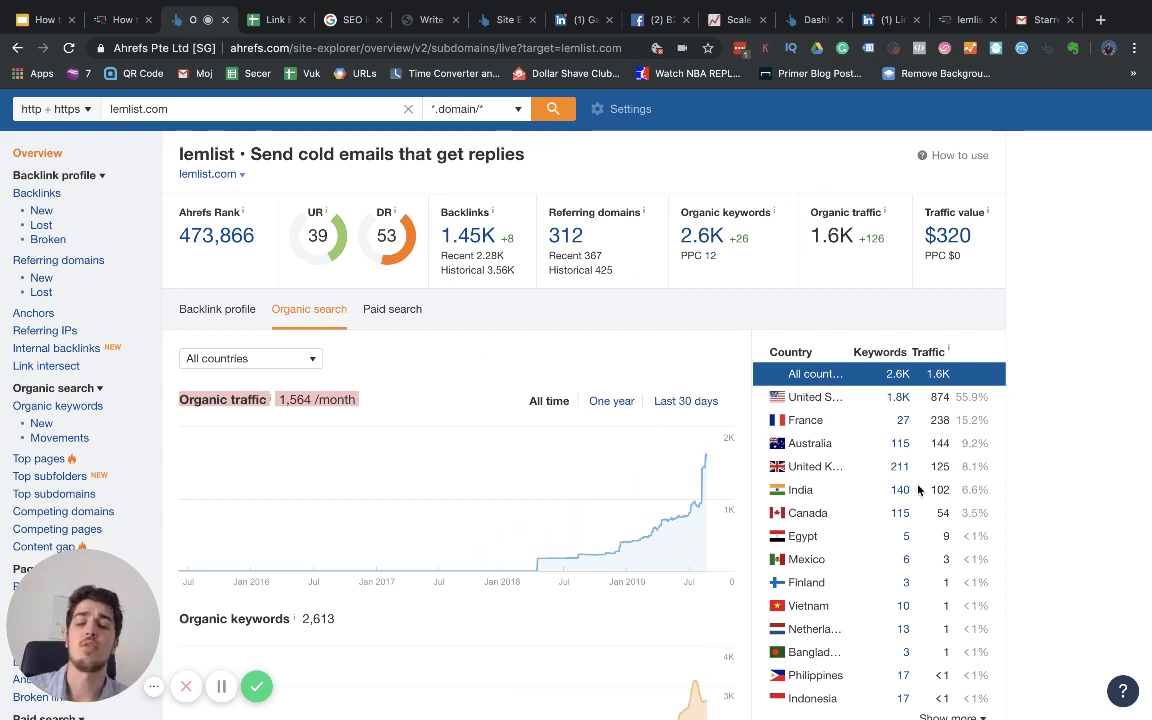
{"action": "scroll", "coordinate": [876, 514], "scroll_direction": "down", "scroll_amount": 1}
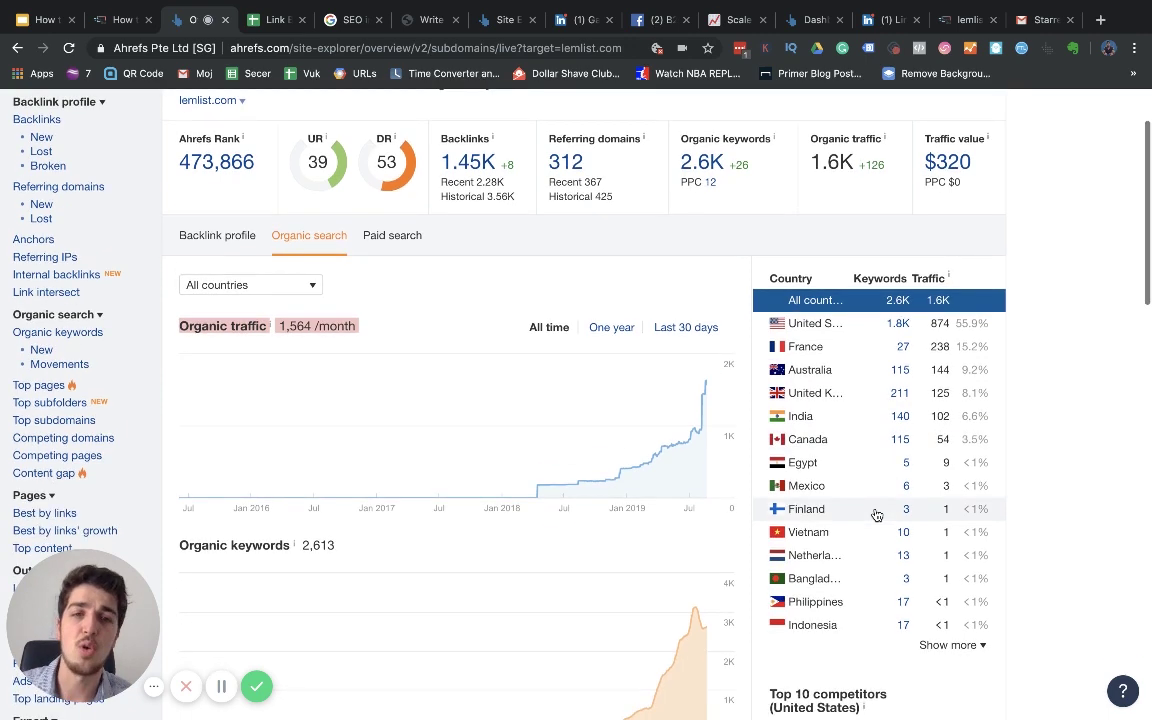
{"action": "scroll", "coordinate": [876, 514], "scroll_direction": "down", "scroll_amount": 2}
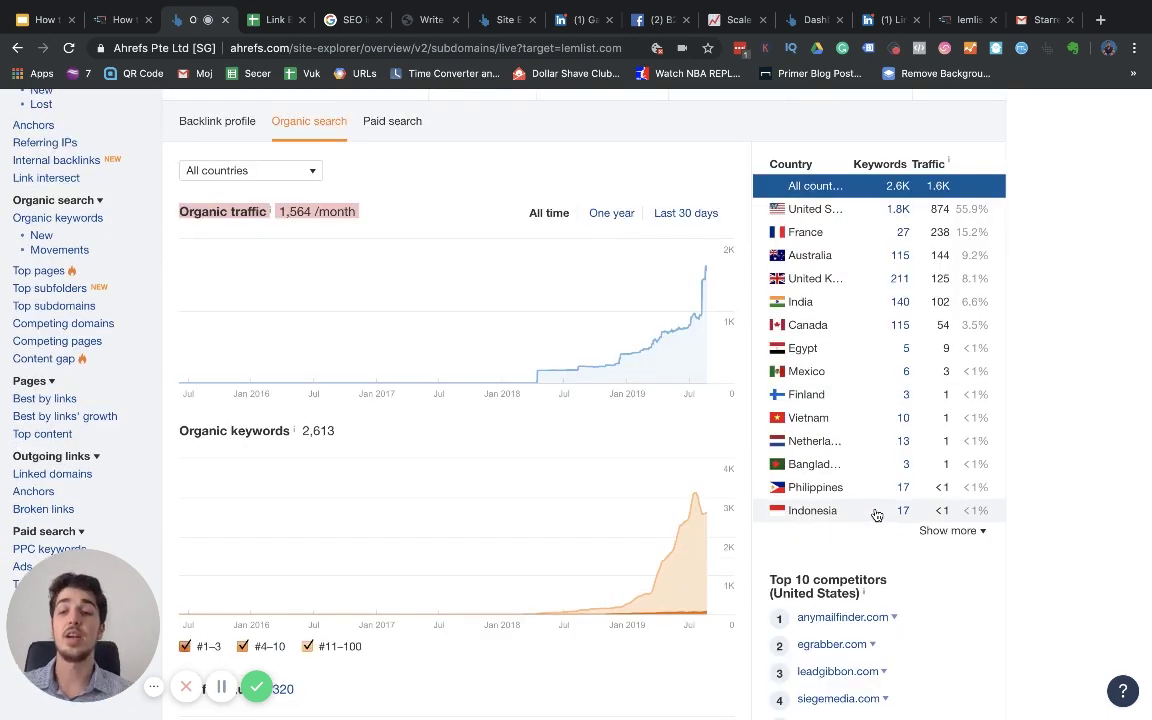
{"action": "scroll", "coordinate": [876, 514], "scroll_direction": "up", "scroll_amount": 1}
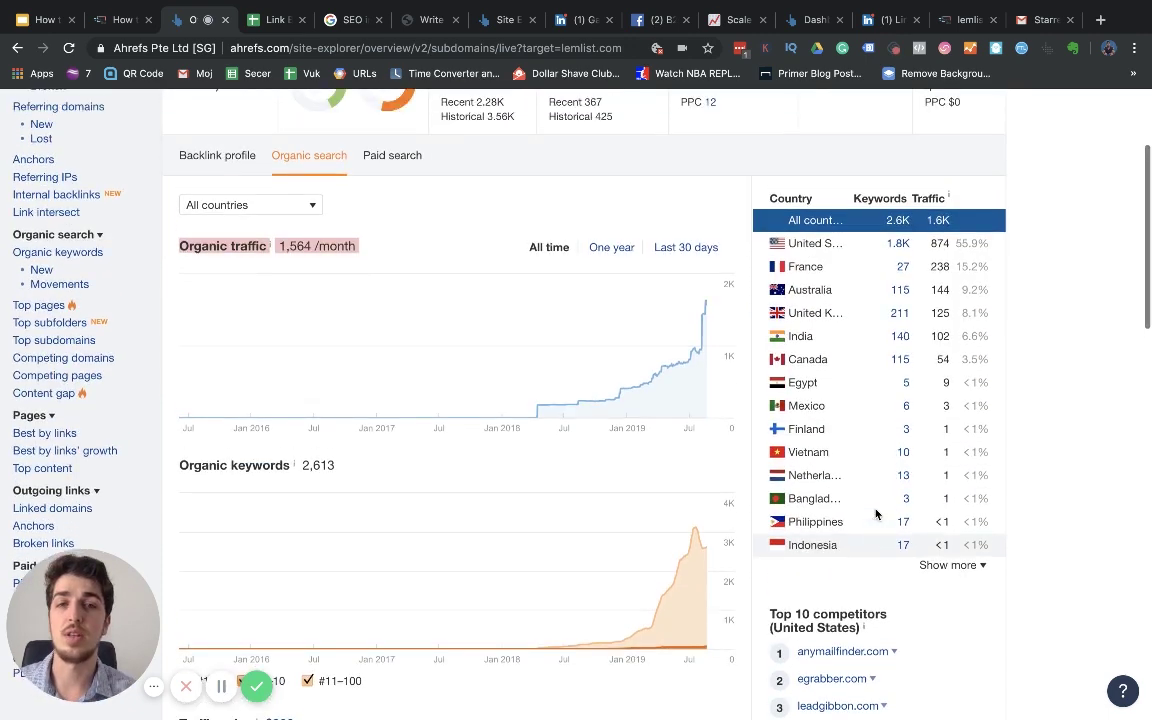